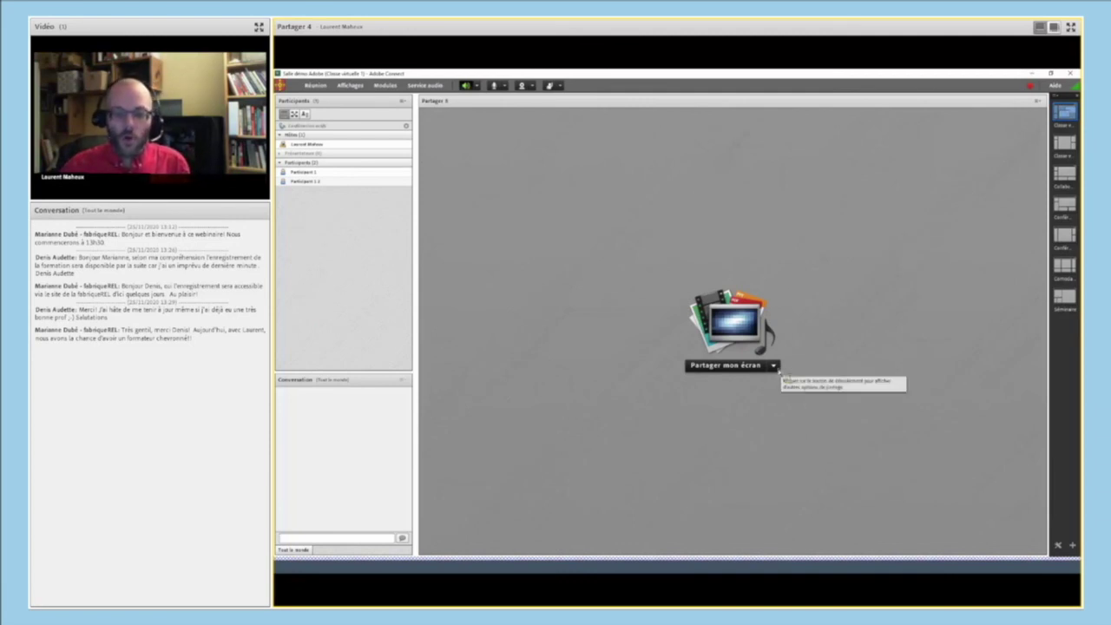
- Share a whiteboard and draw a black freehand squiggle near its upper centre and a black rectangle below and left of it
{"action": "left_click", "coordinate": [774, 366]}
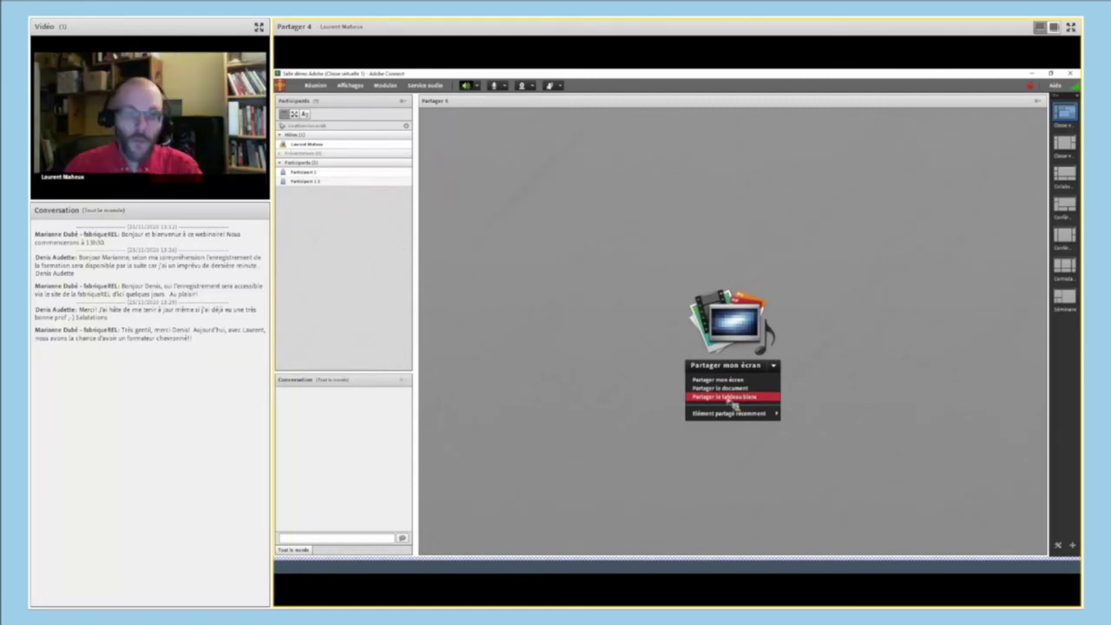
{"action": "left_click", "coordinate": [730, 398]}
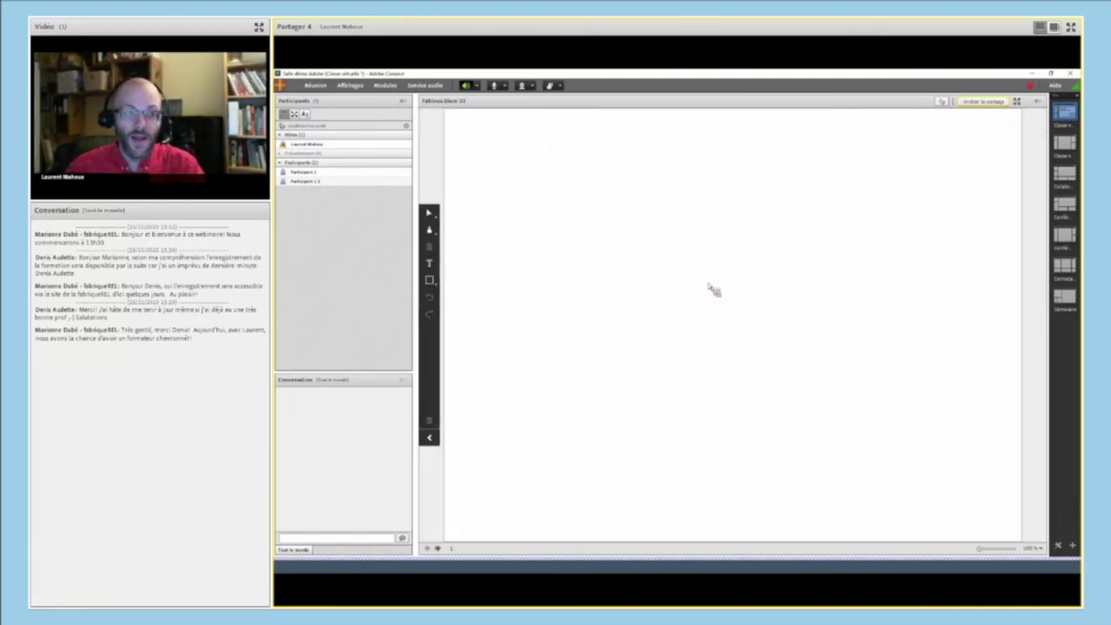
{"action": "left_click", "coordinate": [429, 229]}
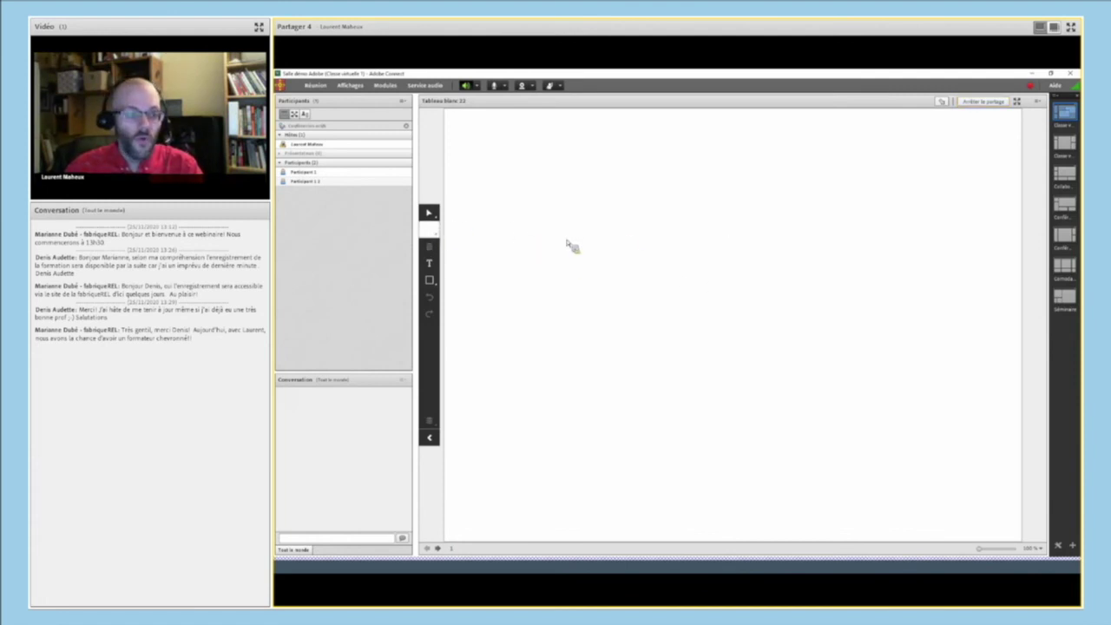
{"action": "mouse_move", "coordinate": [601, 233]}
{"action": "left_mouse_down"}
{"action": "mouse_move", "coordinate": [646, 276]}
{"action": "mouse_move", "coordinate": [724, 307]}
{"action": "mouse_move", "coordinate": [744, 302]}
{"action": "left_mouse_up"}
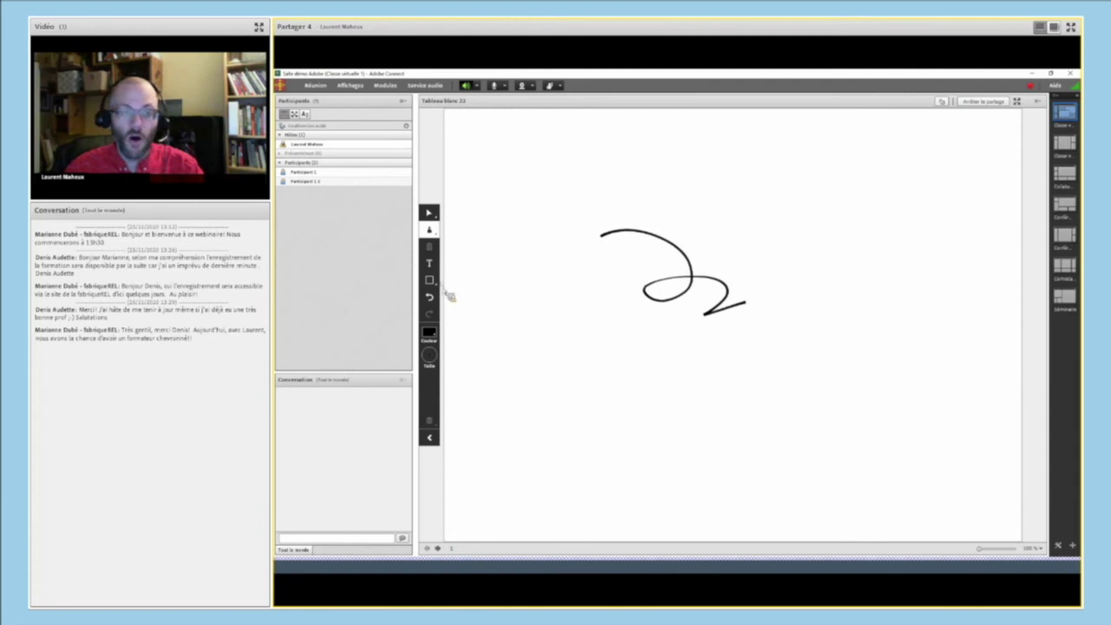
{"action": "left_click", "coordinate": [429, 281]}
{"action": "left_click_drag", "start_coordinate": [521, 275], "coordinate": [653, 392]}
- Add the text "cvgfgdfjkl" above right of the squiggle and the text "dfgdfg" to the squiggle's right
{"action": "left_click", "coordinate": [429, 263]}
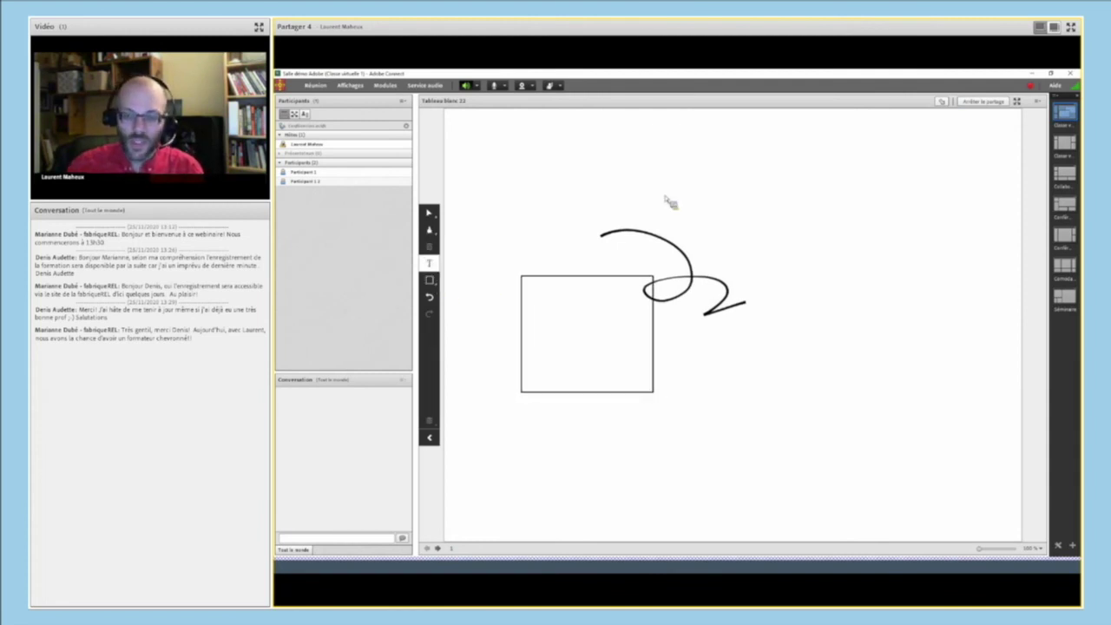
{"action": "left_click", "coordinate": [728, 183]}
{"action": "type", "text": "cvgfgdfjkl"}
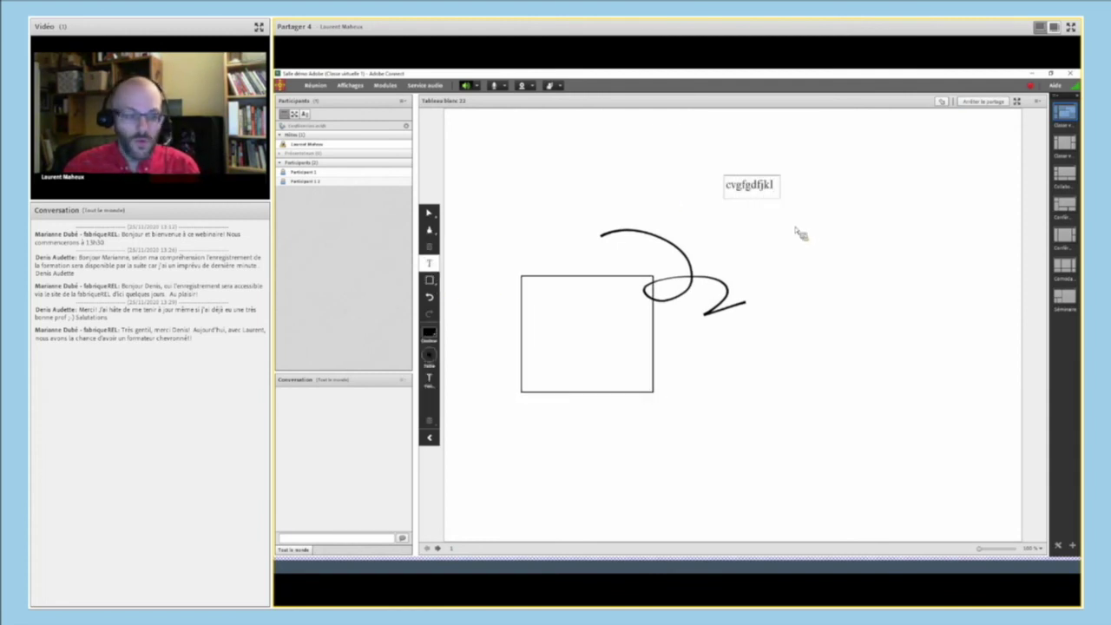
{"action": "left_click", "coordinate": [806, 258]}
{"action": "left_click", "coordinate": [806, 260]}
{"action": "type", "text": "dfgdfg"}
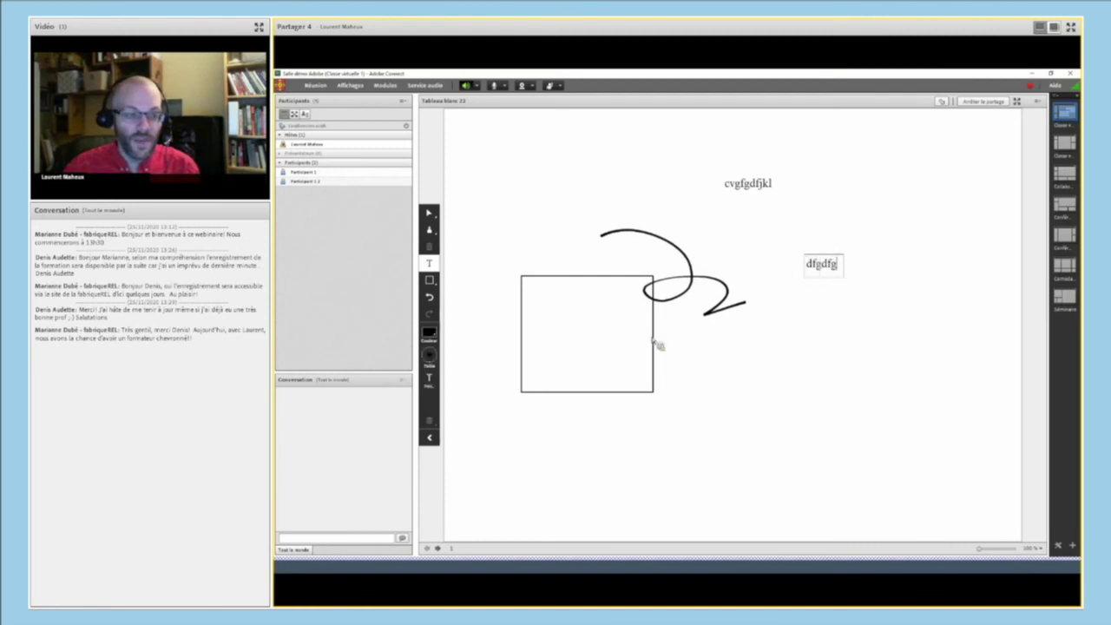
{"action": "left_click", "coordinate": [447, 319]}
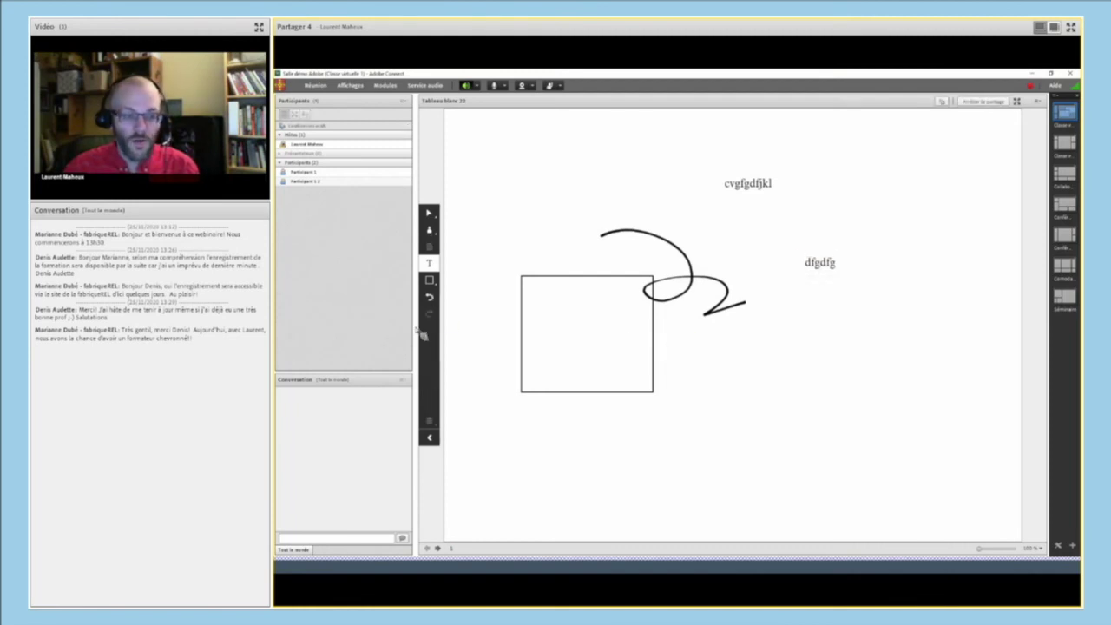
- Set the pencil colour to a medium green and draw a looping freehand stroke below the "dfgdfg" text
{"action": "left_click", "coordinate": [429, 230]}
{"action": "left_click", "coordinate": [429, 333]}
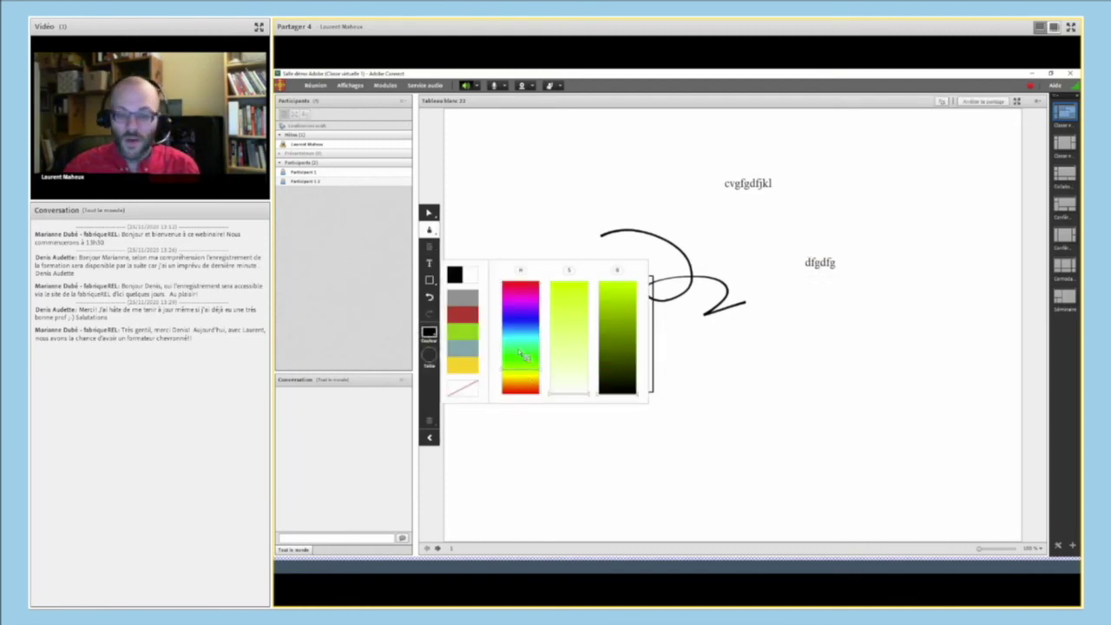
{"action": "left_click", "coordinate": [524, 354]}
{"action": "left_click", "coordinate": [576, 317]}
{"action": "left_click", "coordinate": [619, 320]}
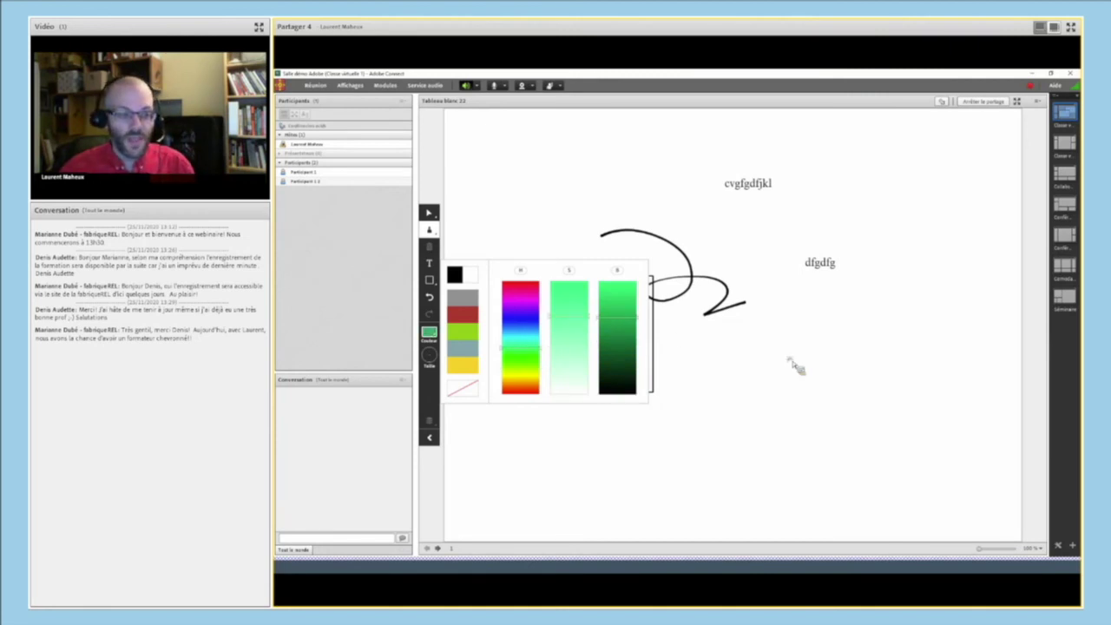
{"action": "mouse_move", "coordinate": [796, 368]}
{"action": "left_mouse_down"}
{"action": "mouse_move", "coordinate": [707, 434]}
{"action": "mouse_move", "coordinate": [775, 451]}
{"action": "left_mouse_up"}
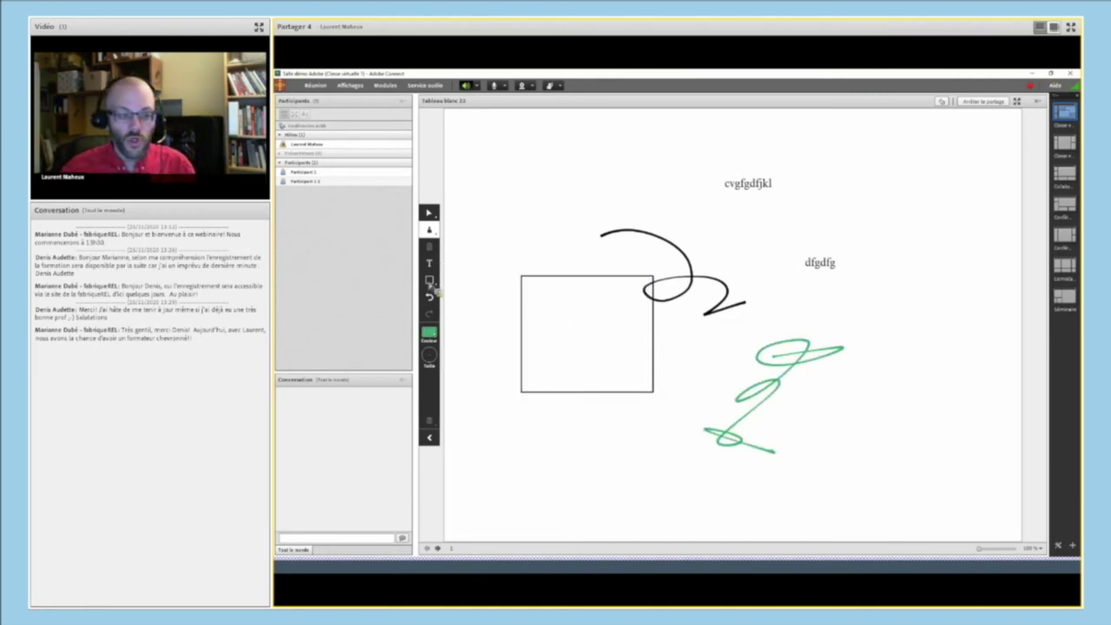
- Draw a small black ellipse just above the rectangle on the whiteboard
{"action": "left_click", "coordinate": [428, 280]}
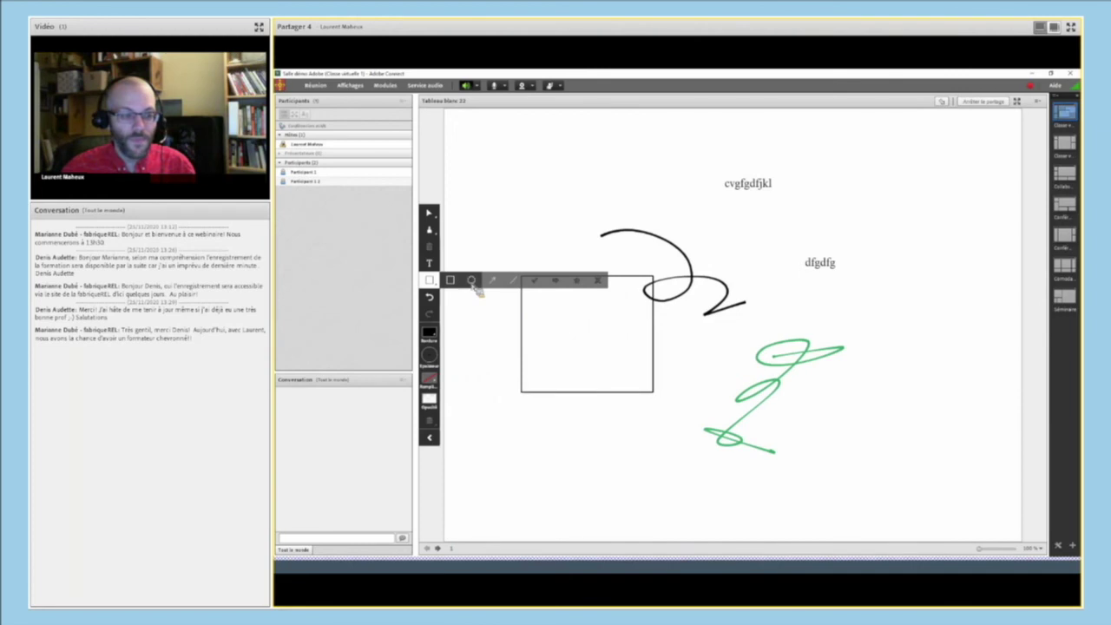
{"action": "left_click", "coordinate": [472, 281]}
{"action": "left_click_drag", "start_coordinate": [518, 210], "coordinate": [573, 257]}
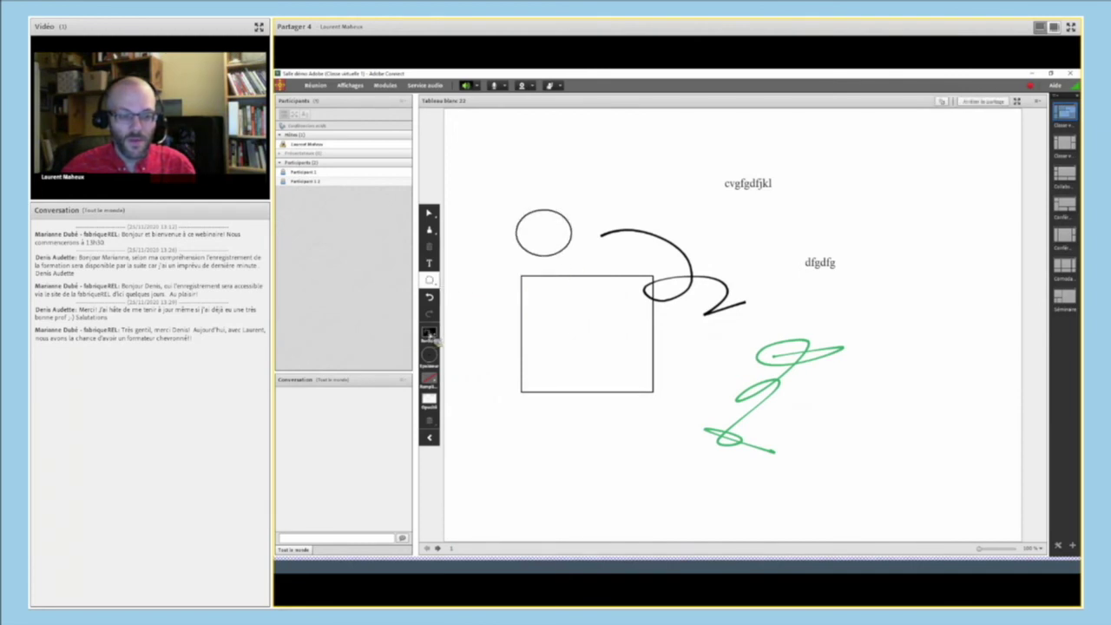
- Set the shape border colour to teal and draw two overlapping ellipses around the area between the two texts
{"action": "left_click", "coordinate": [430, 335]}
{"action": "left_click", "coordinate": [531, 337]}
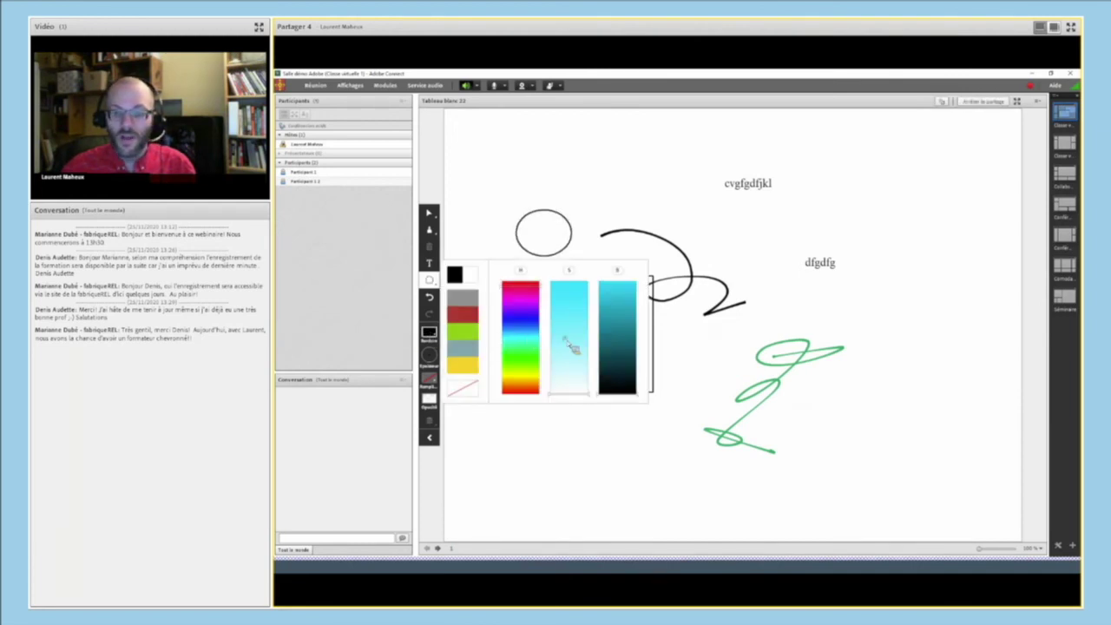
{"action": "left_click", "coordinate": [615, 328]}
{"action": "left_click", "coordinate": [788, 281]}
{"action": "left_click_drag", "start_coordinate": [787, 277], "coordinate": [729, 213]}
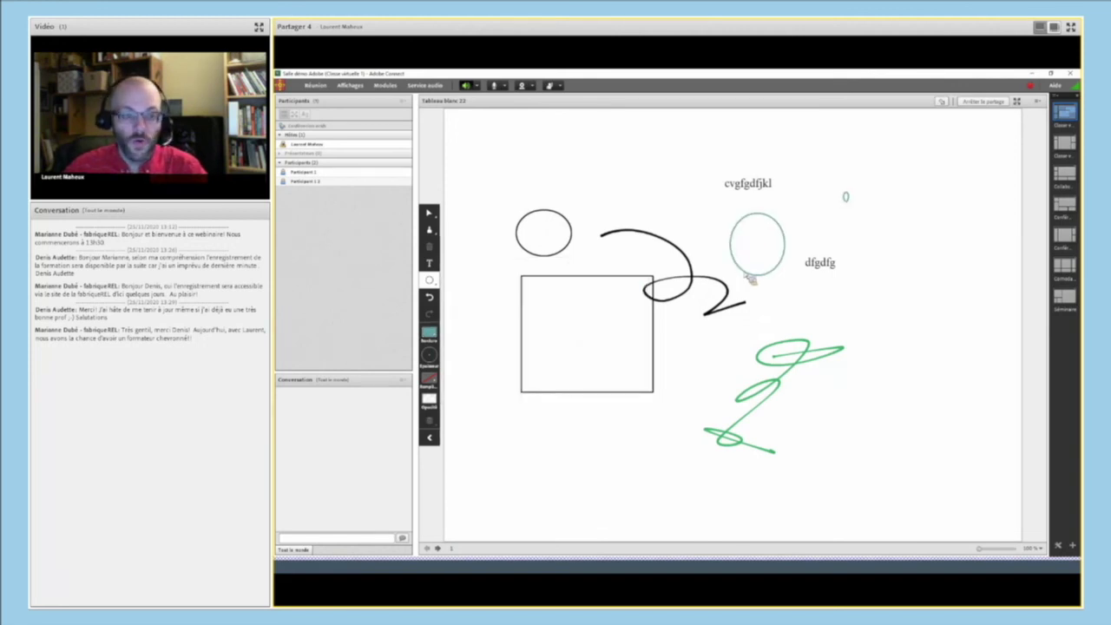
{"action": "left_click_drag", "start_coordinate": [849, 263], "coordinate": [777, 193]}
- Move the black ellipse up and to the right, and rotate the "cvgfgdfjkl" text counterclockwise until it is nearly vertical
{"action": "left_click", "coordinate": [429, 213]}
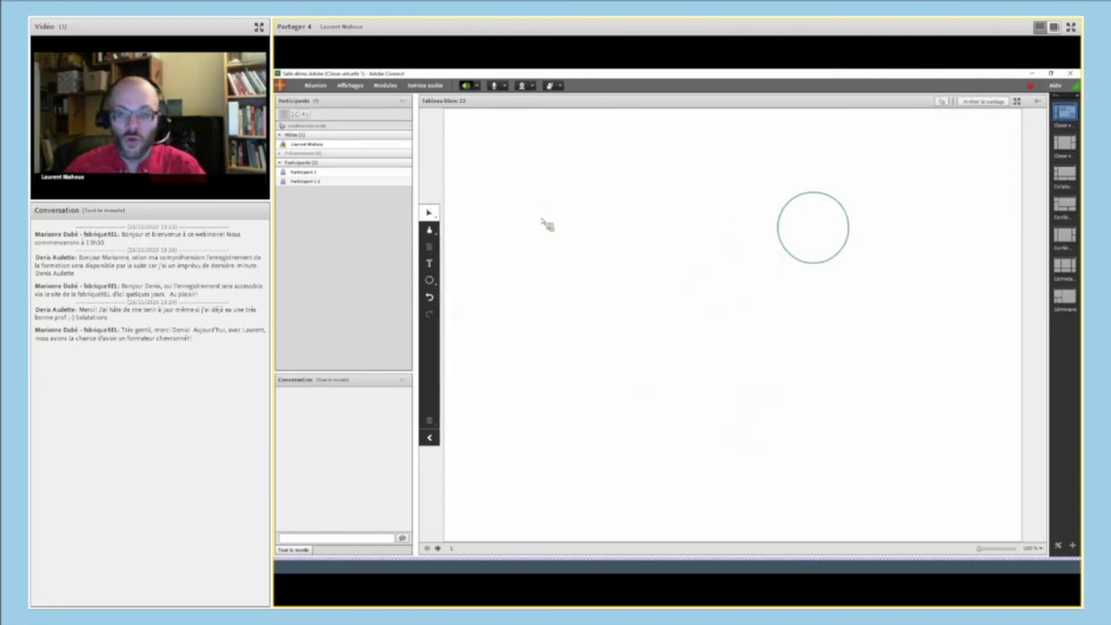
{"action": "left_click_drag", "start_coordinate": [547, 224], "coordinate": [583, 187]}
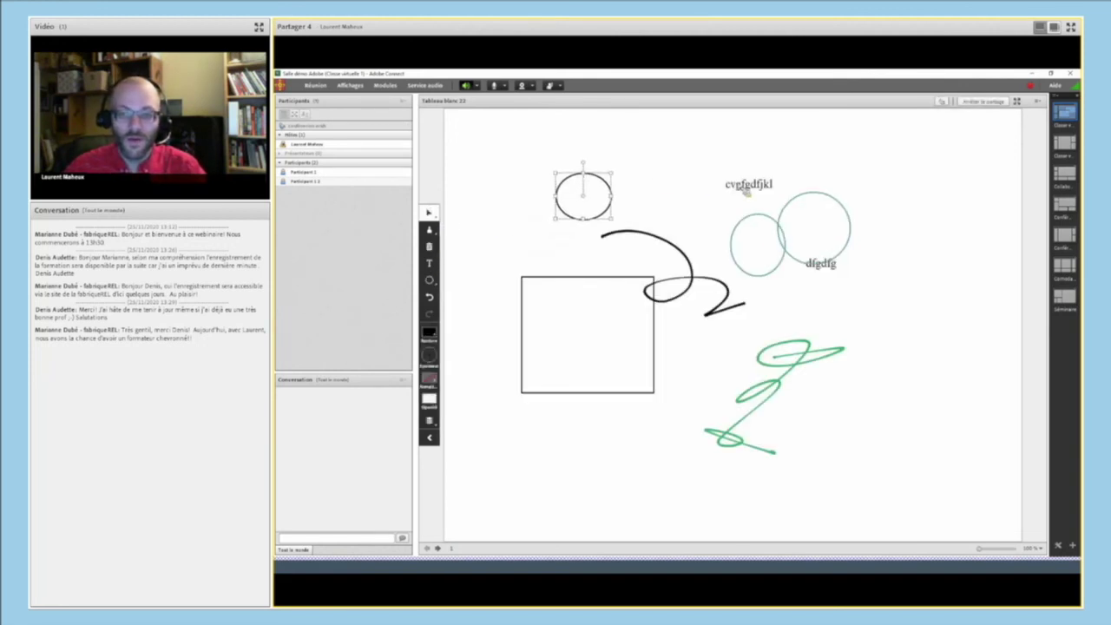
{"action": "left_click", "coordinate": [745, 191]}
{"action": "left_click", "coordinate": [690, 172]}
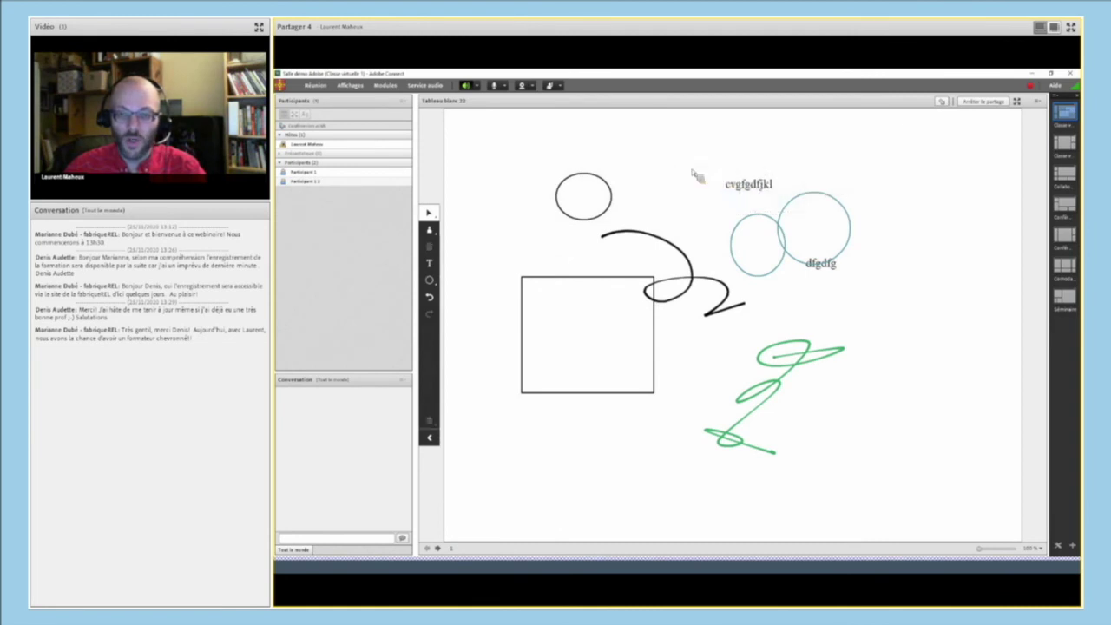
{"action": "left_click", "coordinate": [742, 193]}
{"action": "left_click_drag", "start_coordinate": [752, 165], "coordinate": [710, 184]}
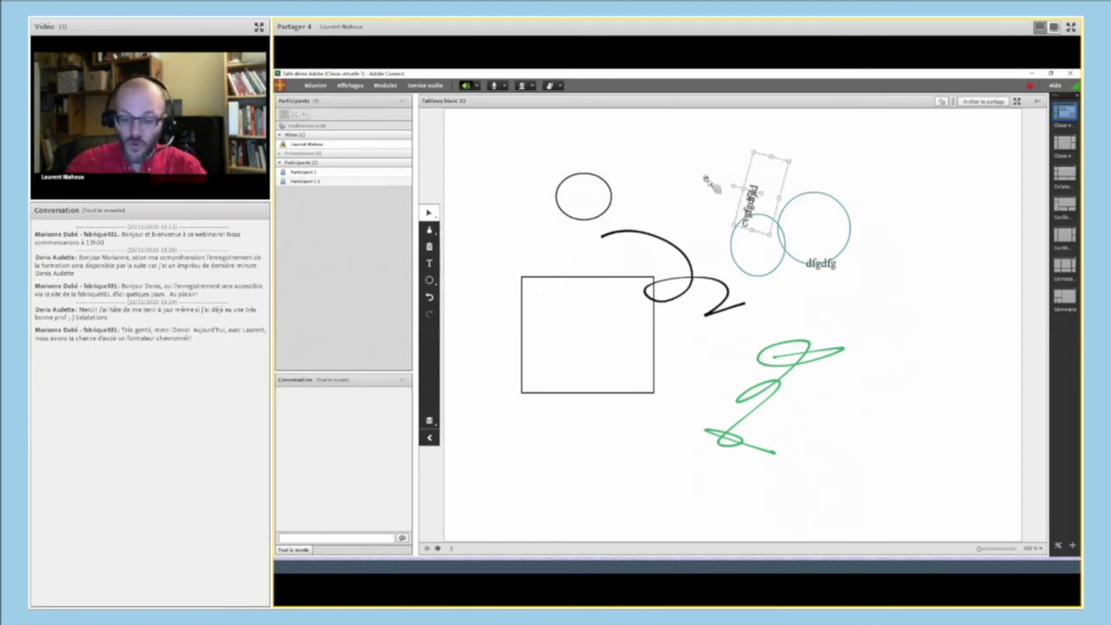
- Delete the black rectangle and the green looping stroke from the whiteboard
{"action": "left_click", "coordinate": [639, 308]}
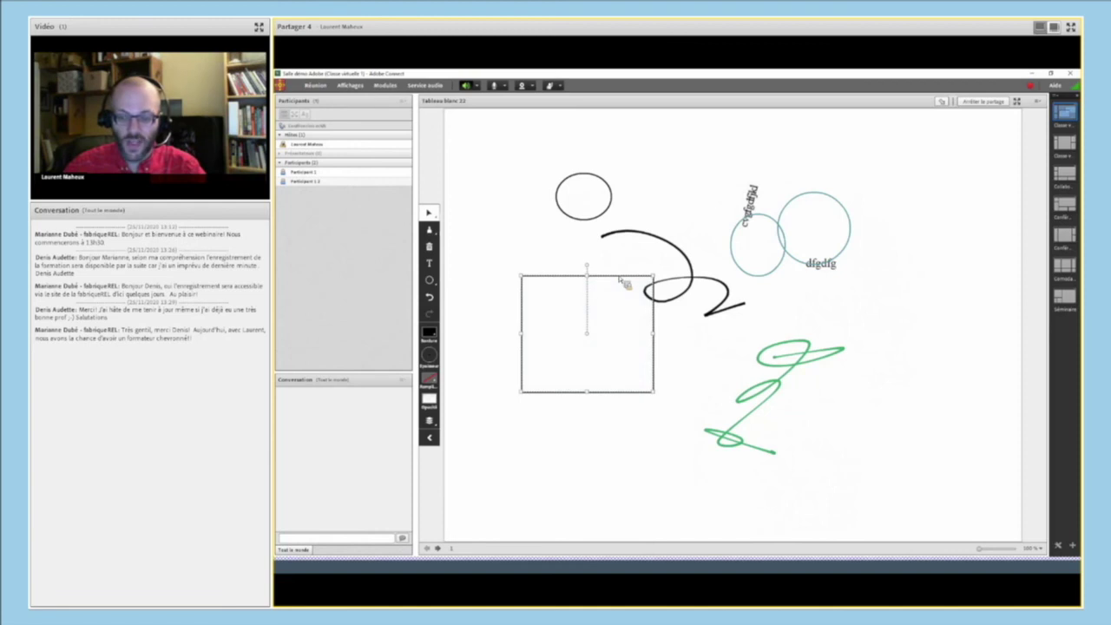
{"action": "key", "text": "Delete"}
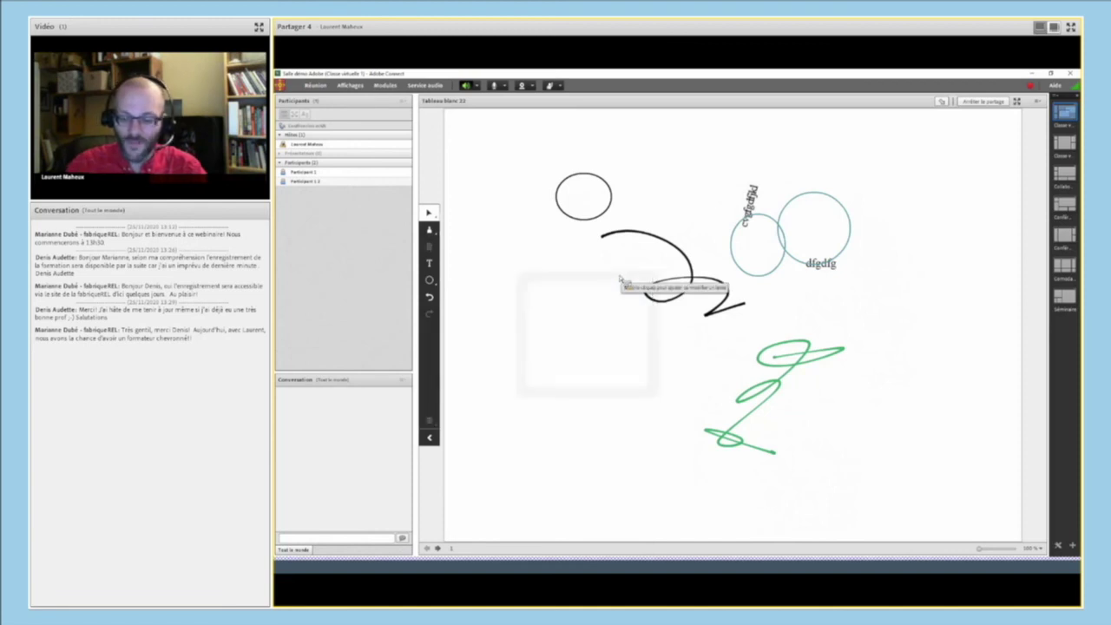
{"action": "left_click", "coordinate": [794, 354]}
{"action": "key", "text": "Delete"}
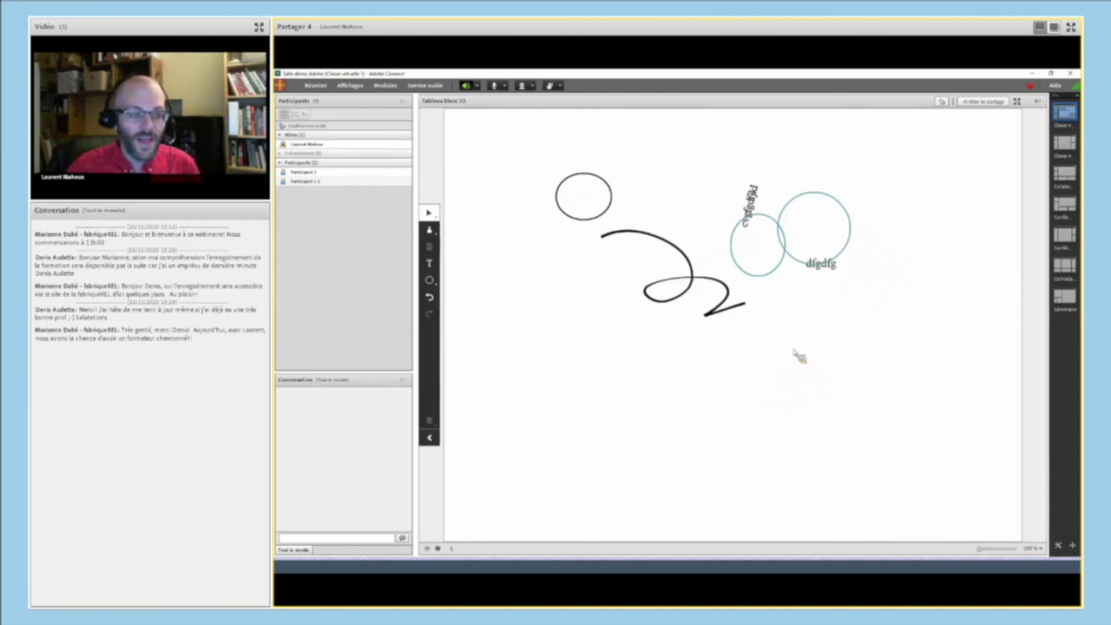
- Draw several green freehand strokes with the pencil to the left of and below the black squiggle
{"action": "left_click", "coordinate": [429, 229]}
{"action": "left_click_drag", "start_coordinate": [465, 278], "coordinate": [597, 343]}
{"action": "left_click_drag", "start_coordinate": [678, 379], "coordinate": [743, 356]}
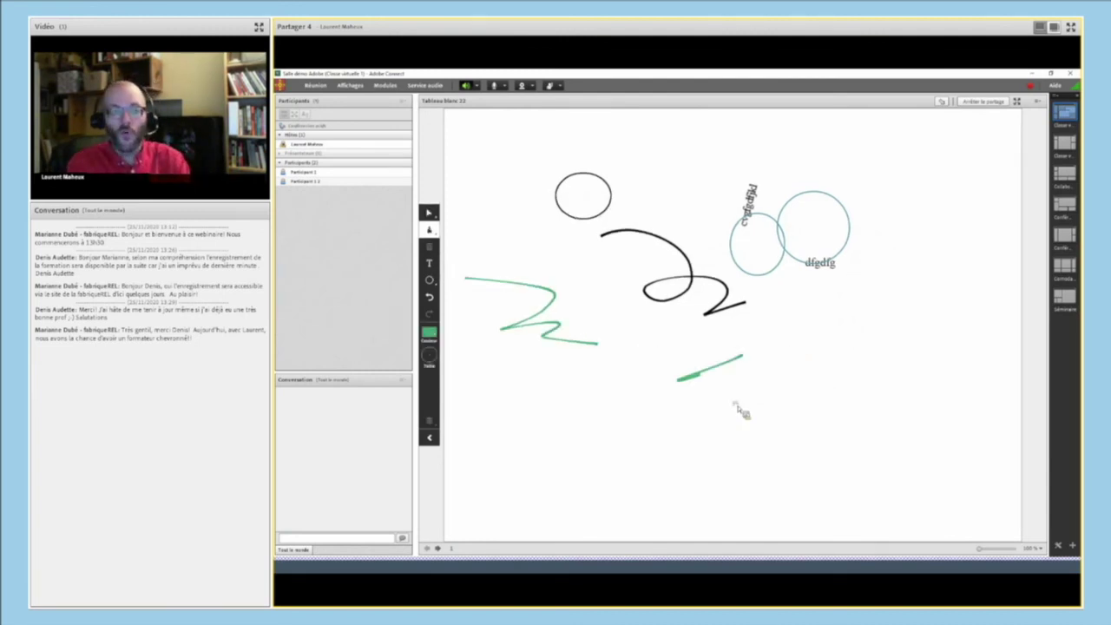
{"action": "mouse_move", "coordinate": [790, 386]}
{"action": "left_mouse_down"}
{"action": "mouse_move", "coordinate": [705, 425]}
{"action": "mouse_move", "coordinate": [630, 428]}
{"action": "left_mouse_up"}
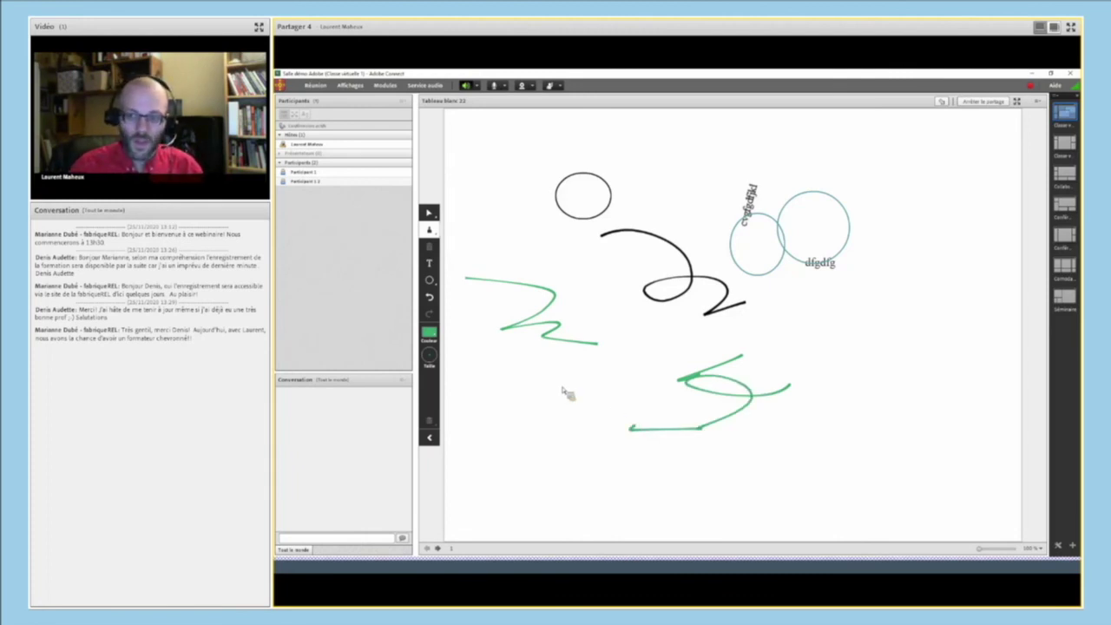
- Stop sharing the whiteboard and browse the computer for a document to share instead
{"action": "left_click", "coordinate": [989, 105]}
{"action": "left_click", "coordinate": [777, 366]}
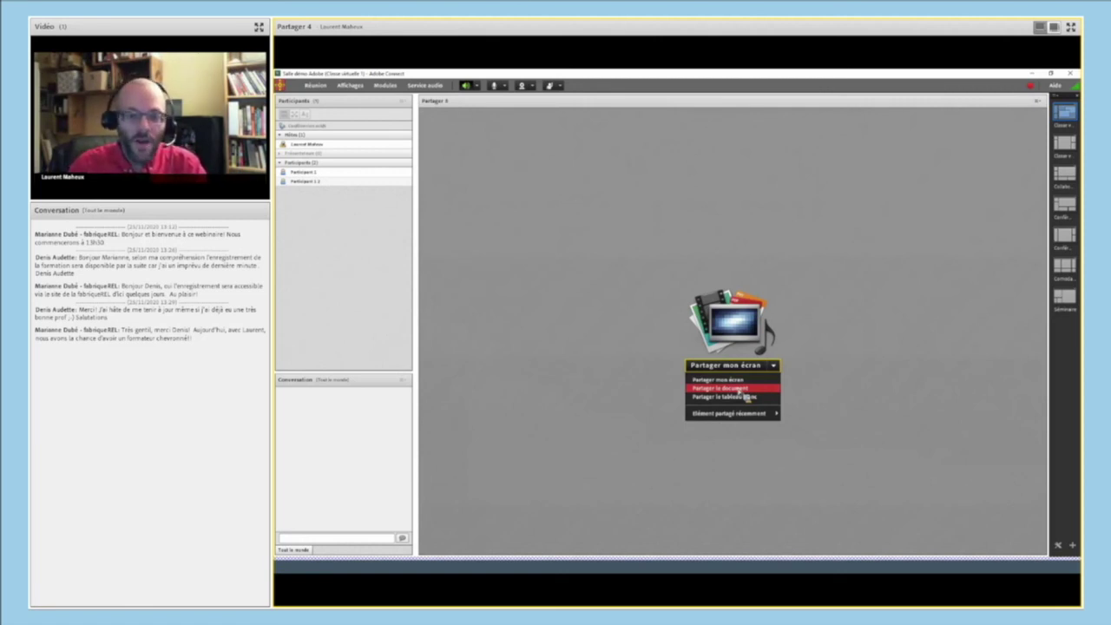
{"action": "left_click", "coordinate": [741, 389]}
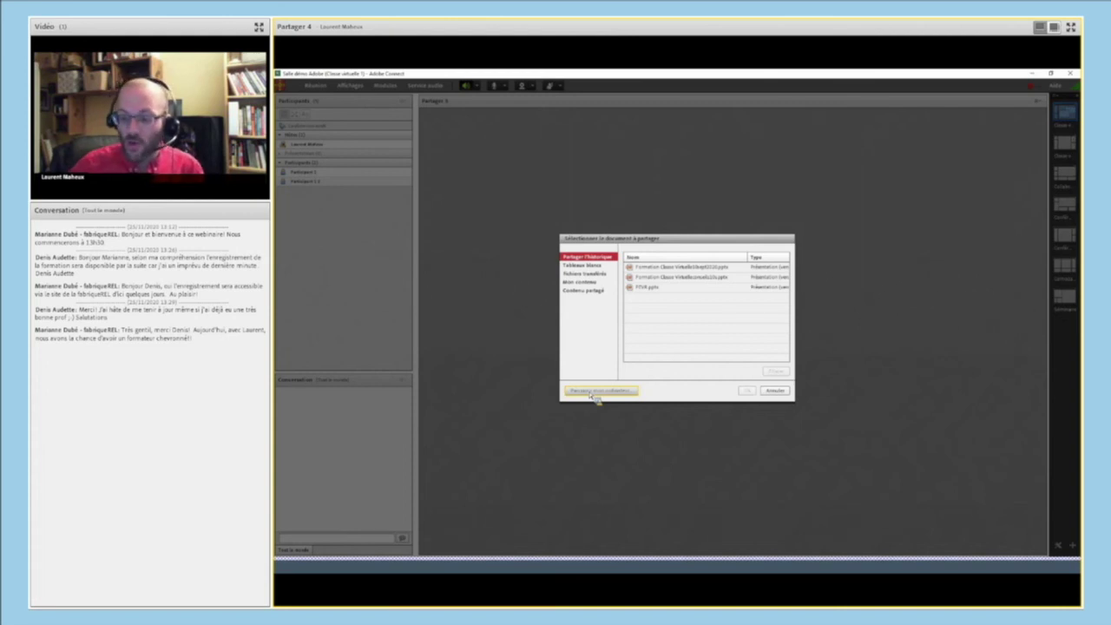
{"action": "left_click", "coordinate": [598, 392]}
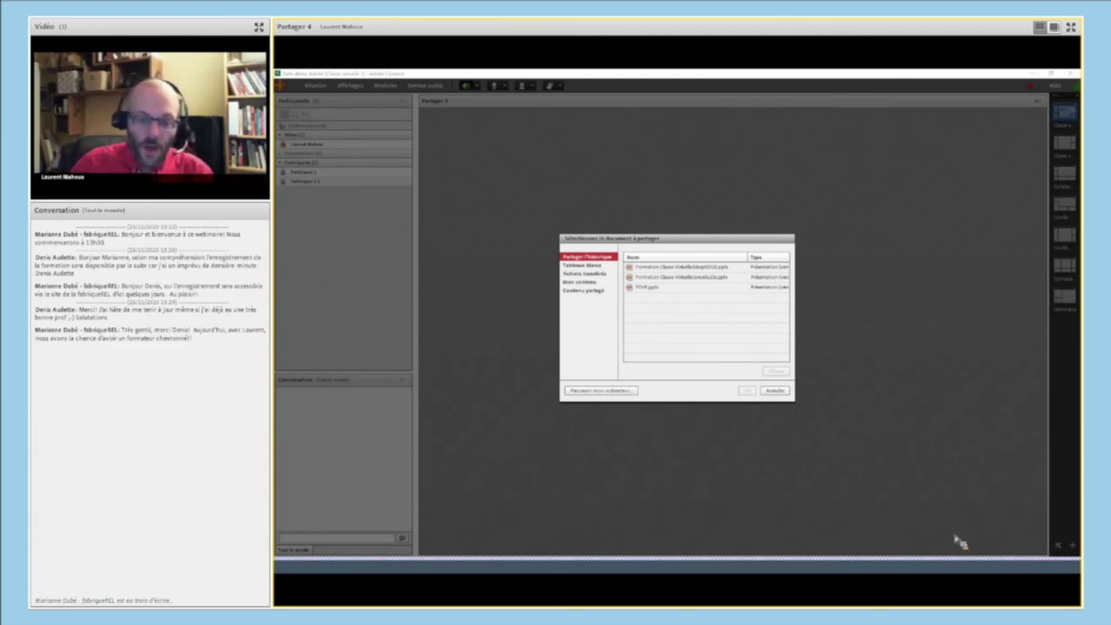
{"action": "left_click", "coordinate": [612, 392]}
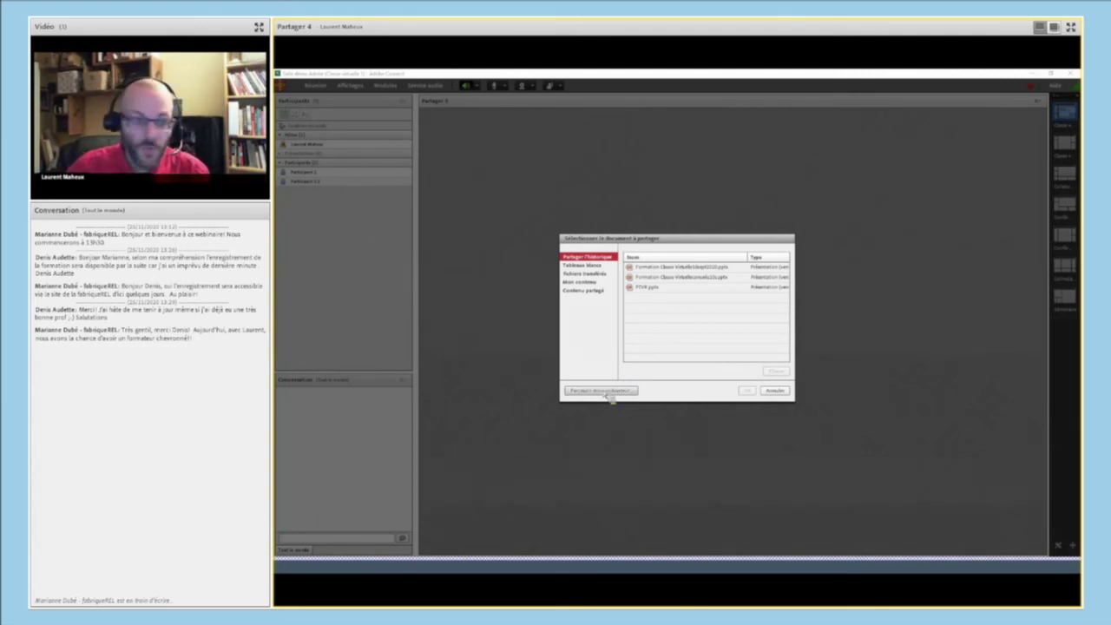
{"action": "left_click", "coordinate": [611, 391]}
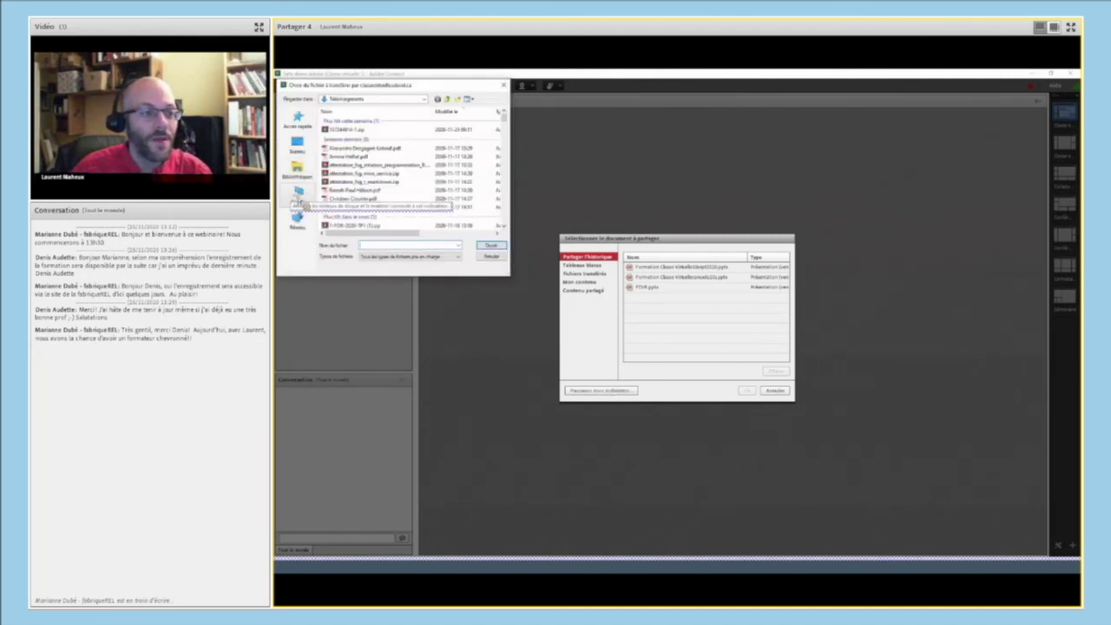
- Share the PPT-webinaire-fabriqueREL presentation from the downloads folder and advance to its second slide
{"action": "scroll", "coordinate": [373, 165], "scroll_direction": "up", "scroll_amount": 3}
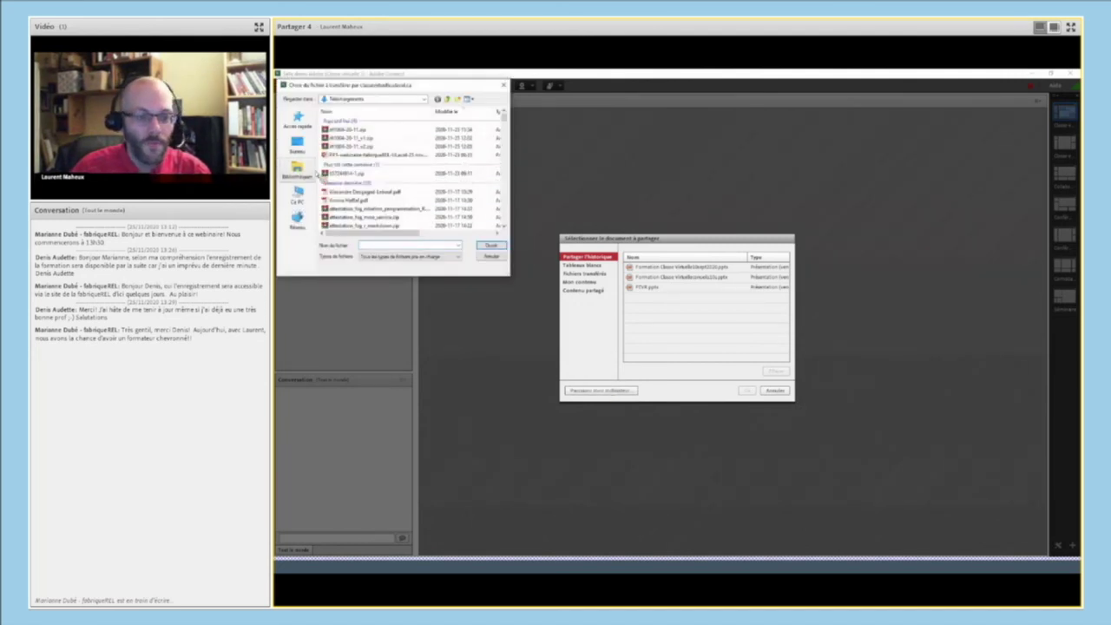
{"action": "left_click", "coordinate": [371, 155]}
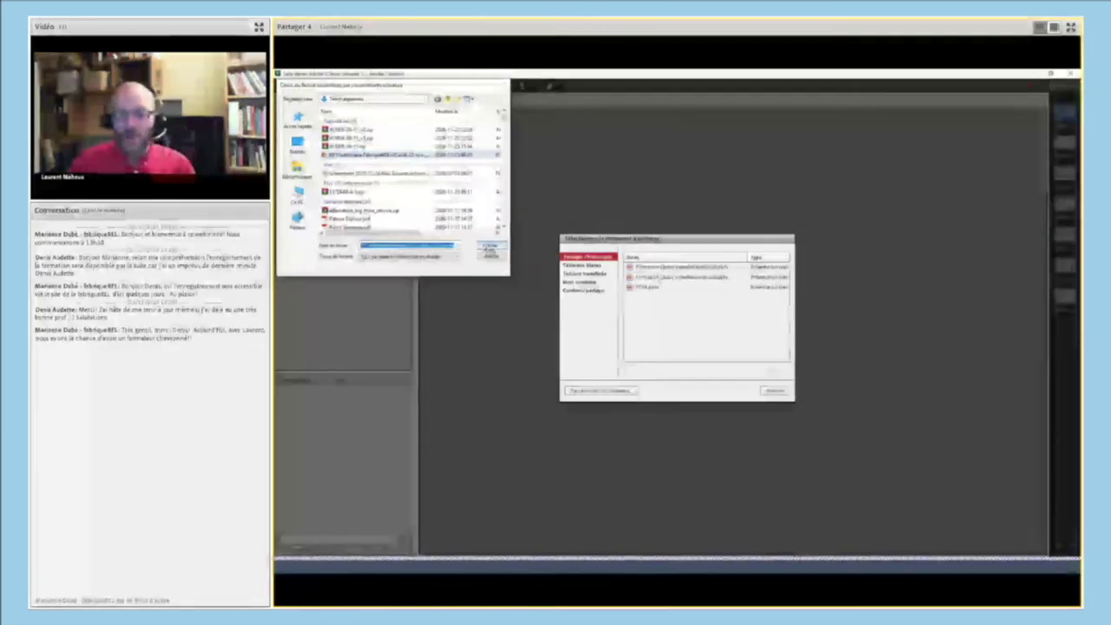
{"action": "left_click", "coordinate": [491, 246]}
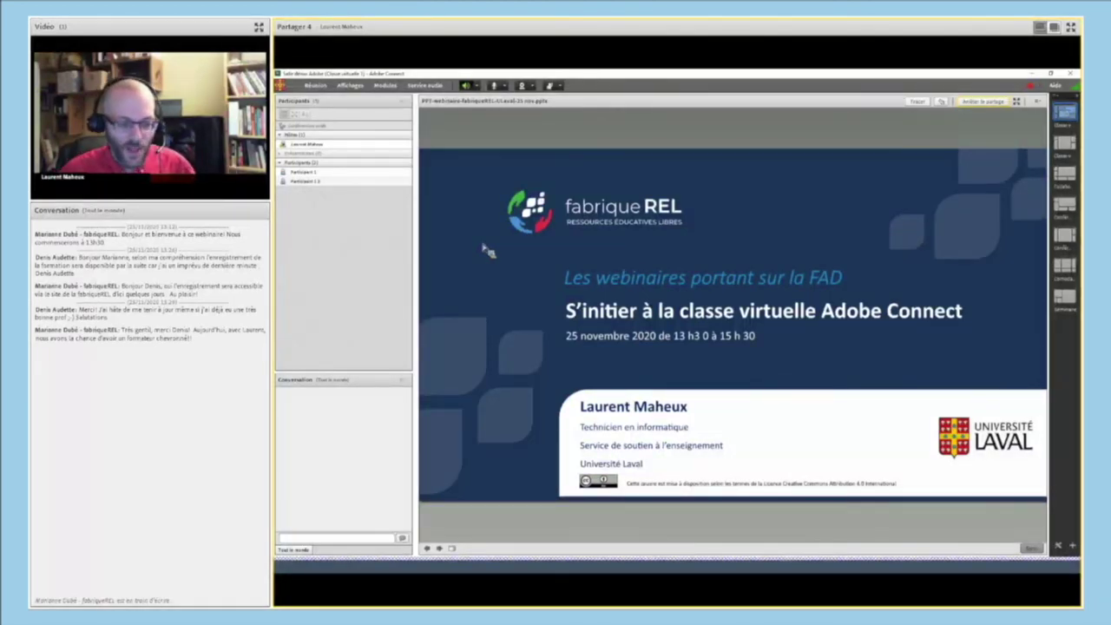
{"action": "left_click", "coordinate": [439, 549]}
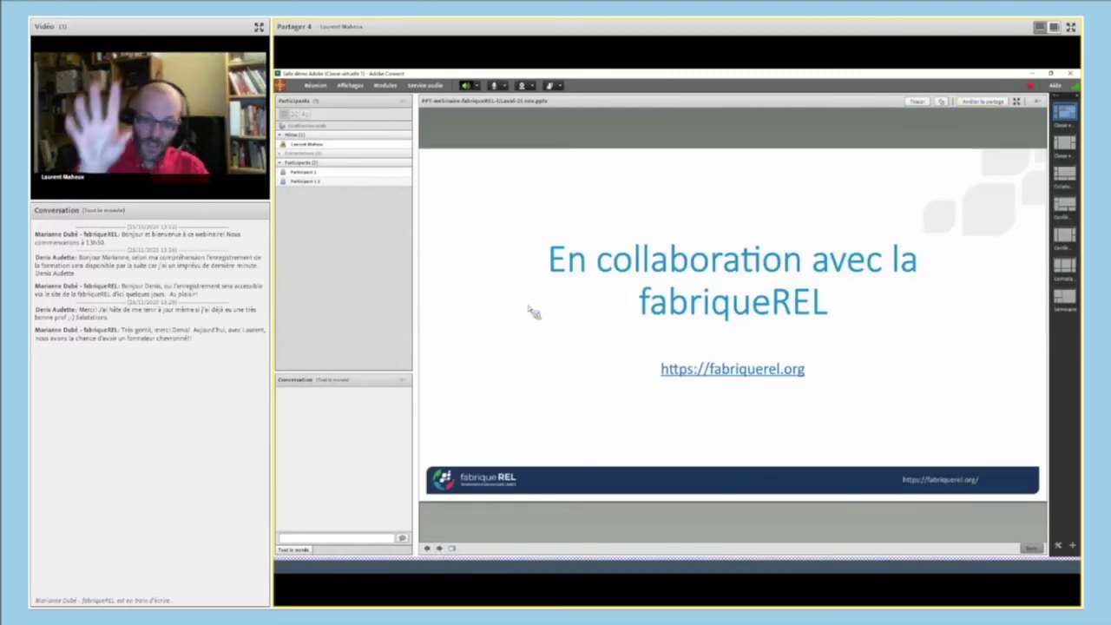
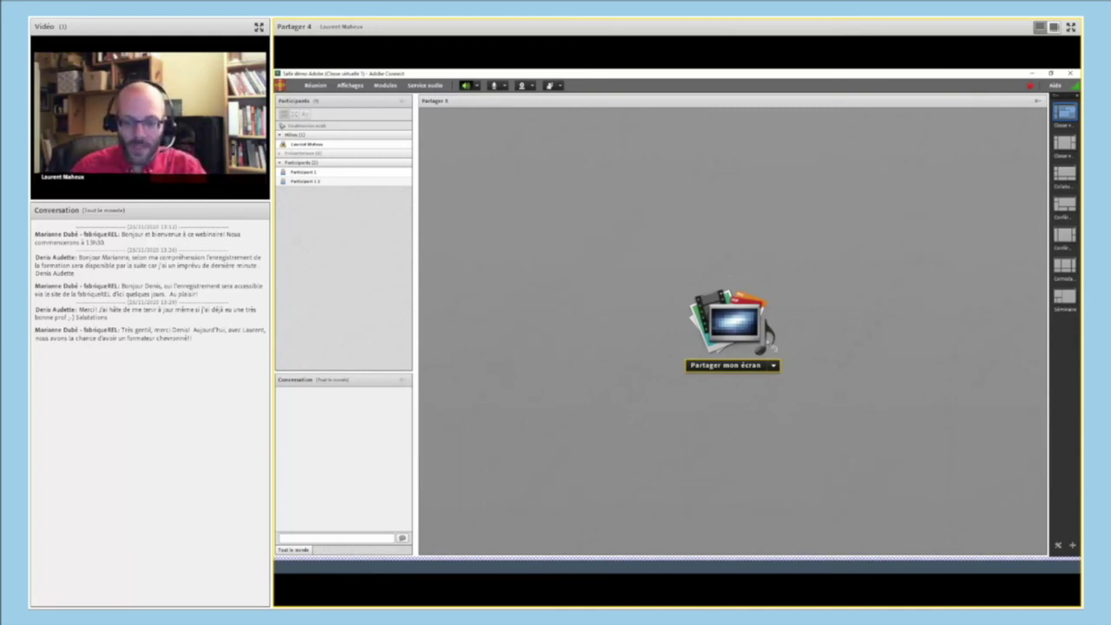
- Examine the content sharing choices and the window, desktop and application sources for screen sharing, and leave without sharing
{"action": "left_click", "coordinate": [774, 366]}
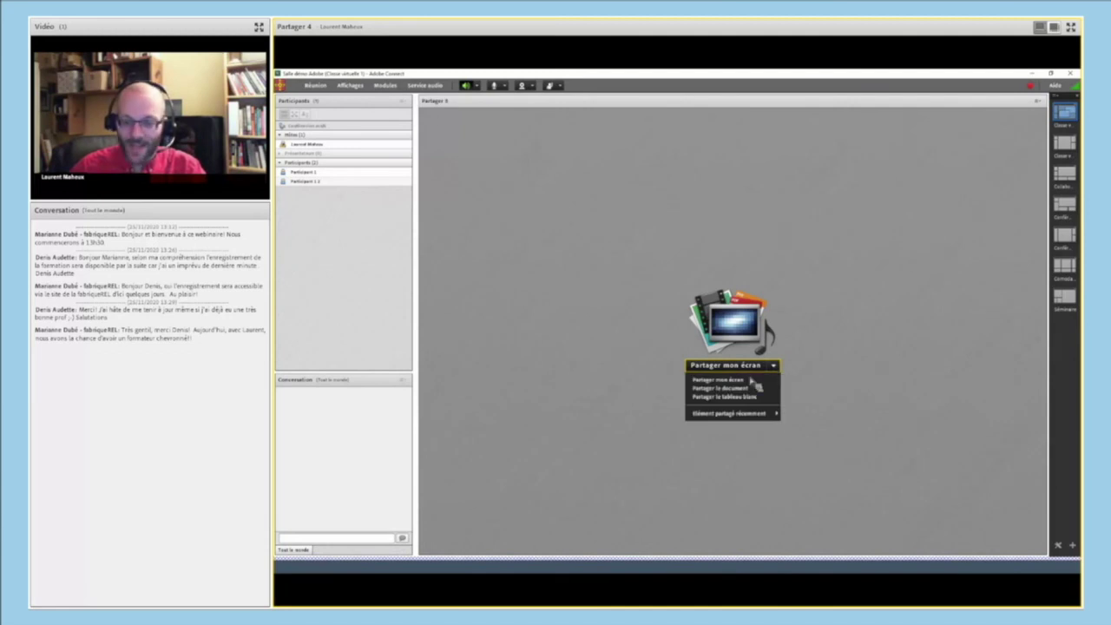
{"action": "left_click", "coordinate": [931, 547]}
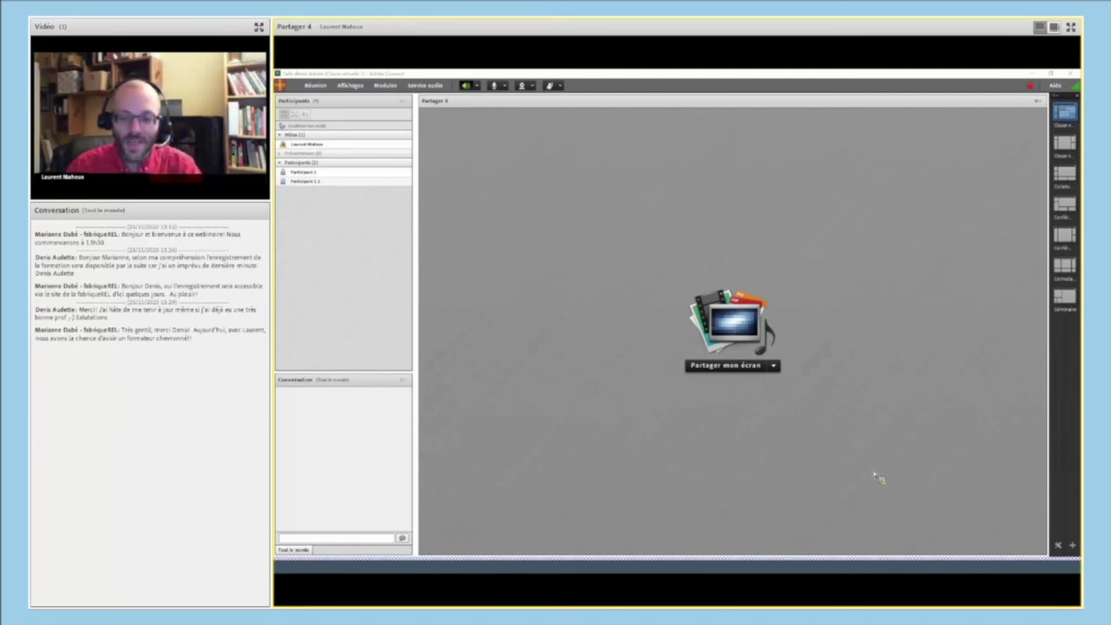
{"action": "left_click", "coordinate": [773, 365]}
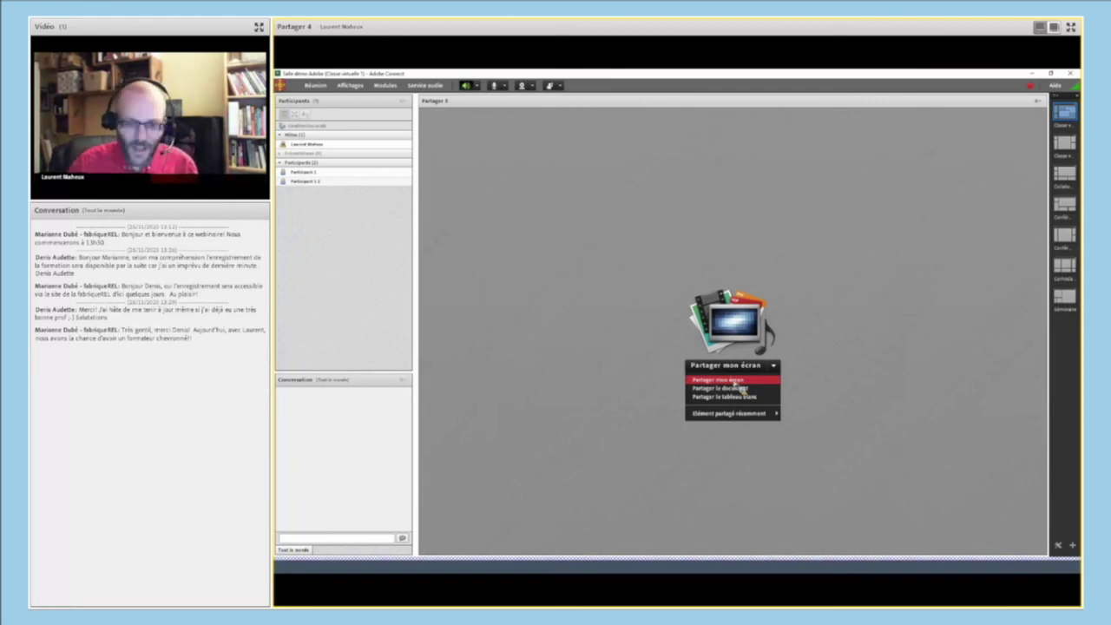
{"action": "left_click", "coordinate": [737, 387]}
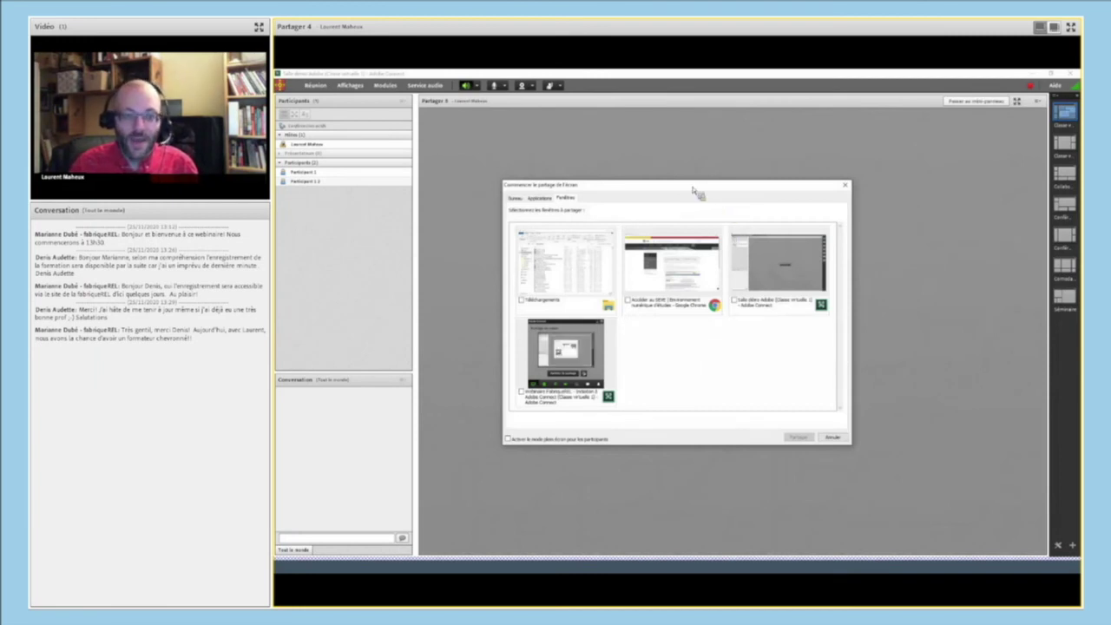
{"action": "left_click_drag", "start_coordinate": [695, 193], "coordinate": [716, 202]}
{"action": "left_click", "coordinate": [538, 212]}
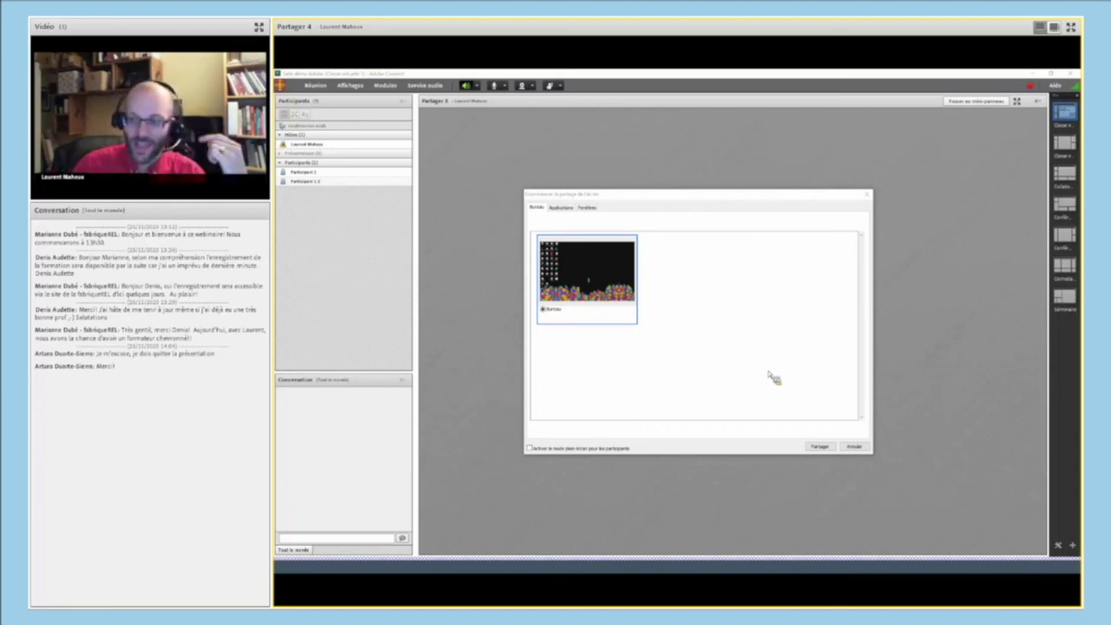
{"action": "left_click", "coordinate": [587, 276]}
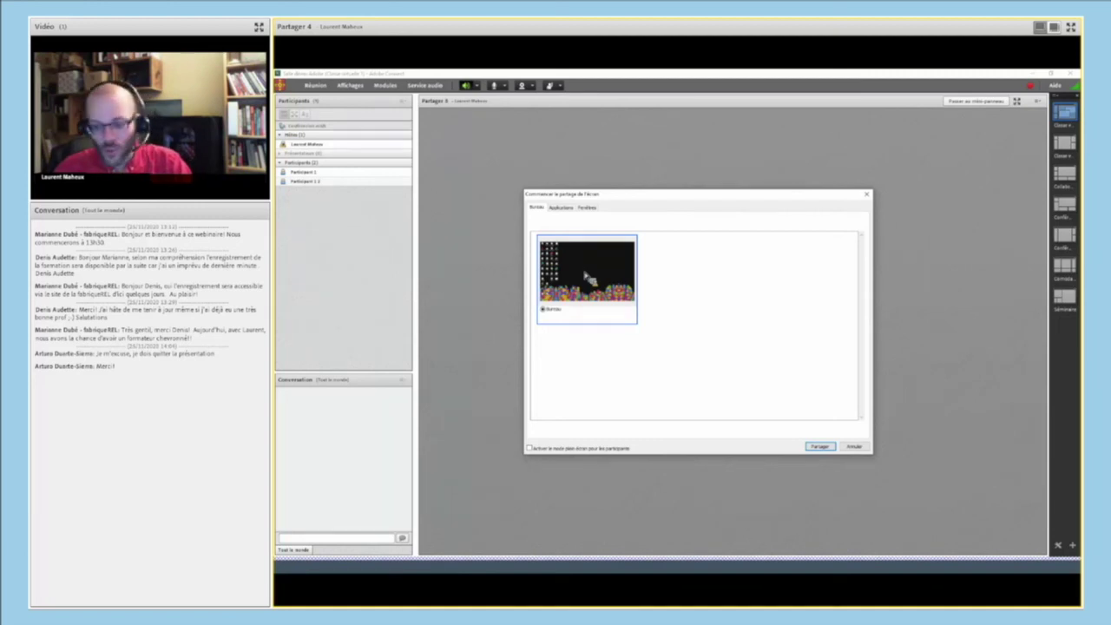
{"action": "left_click", "coordinate": [560, 208]}
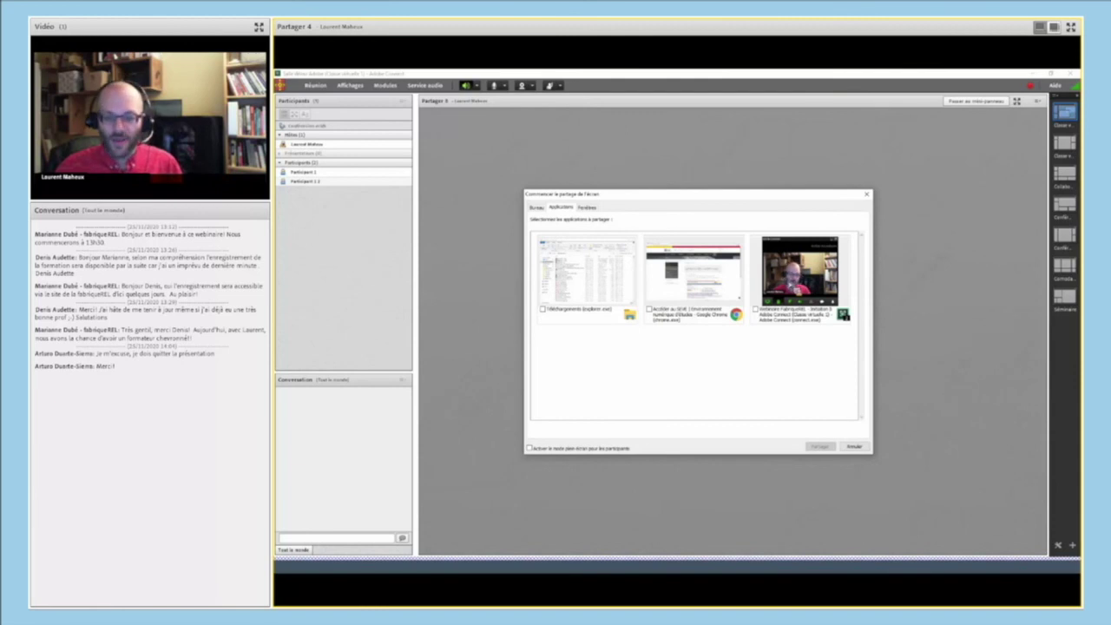
{"action": "left_click", "coordinate": [854, 446]}
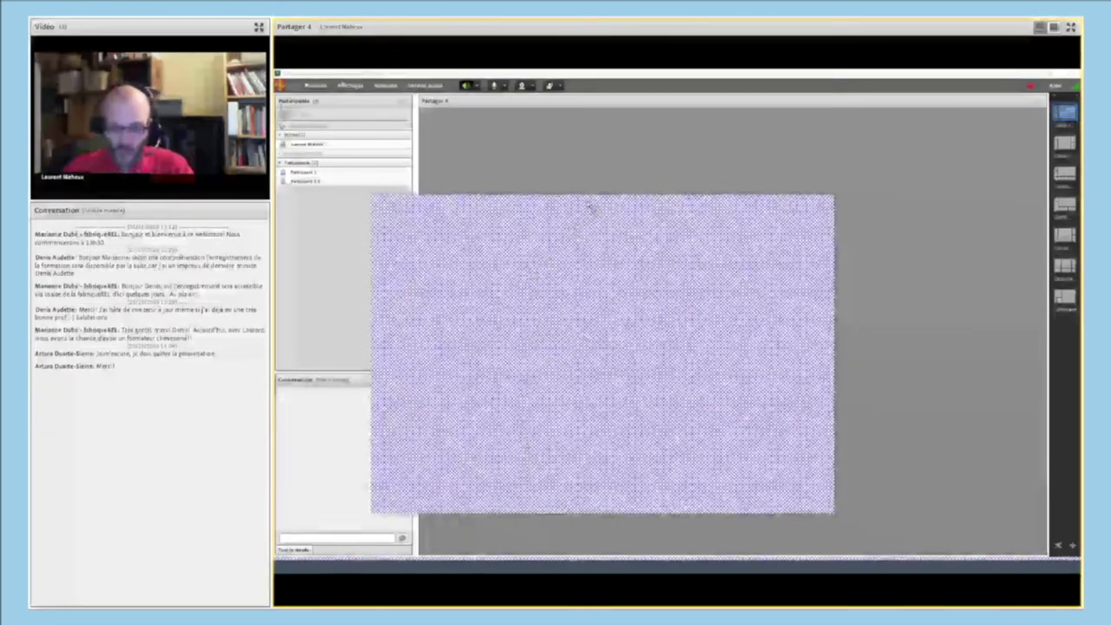
- Start sharing the Google Chrome application with the class from the list of running applications
{"action": "left_click_drag", "start_coordinate": [605, 205], "coordinate": [611, 183]}
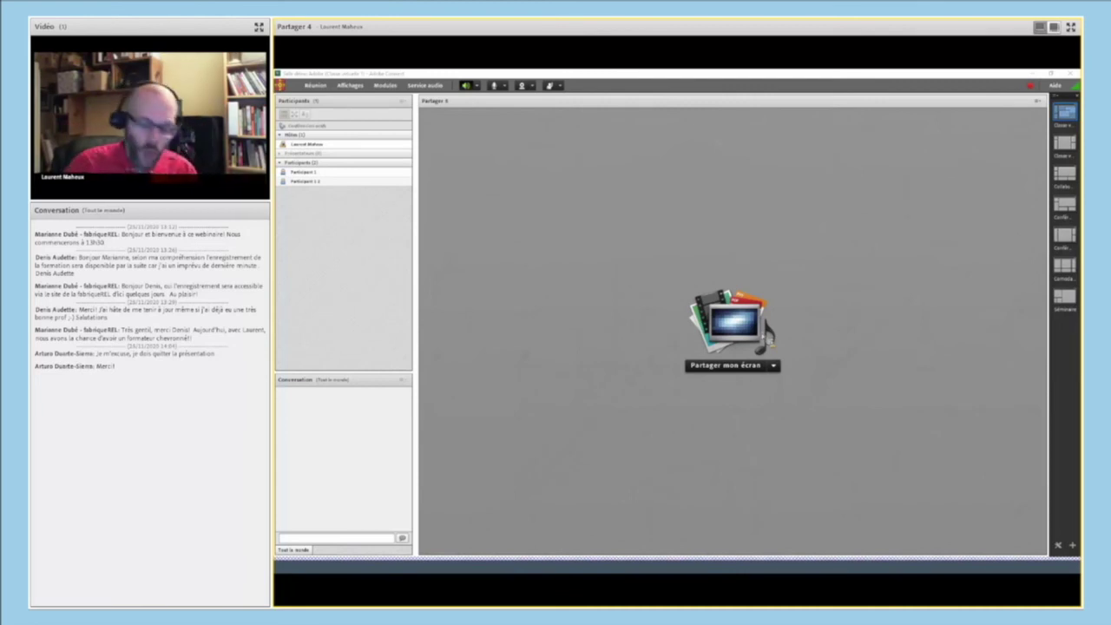
{"action": "left_click", "coordinate": [776, 367]}
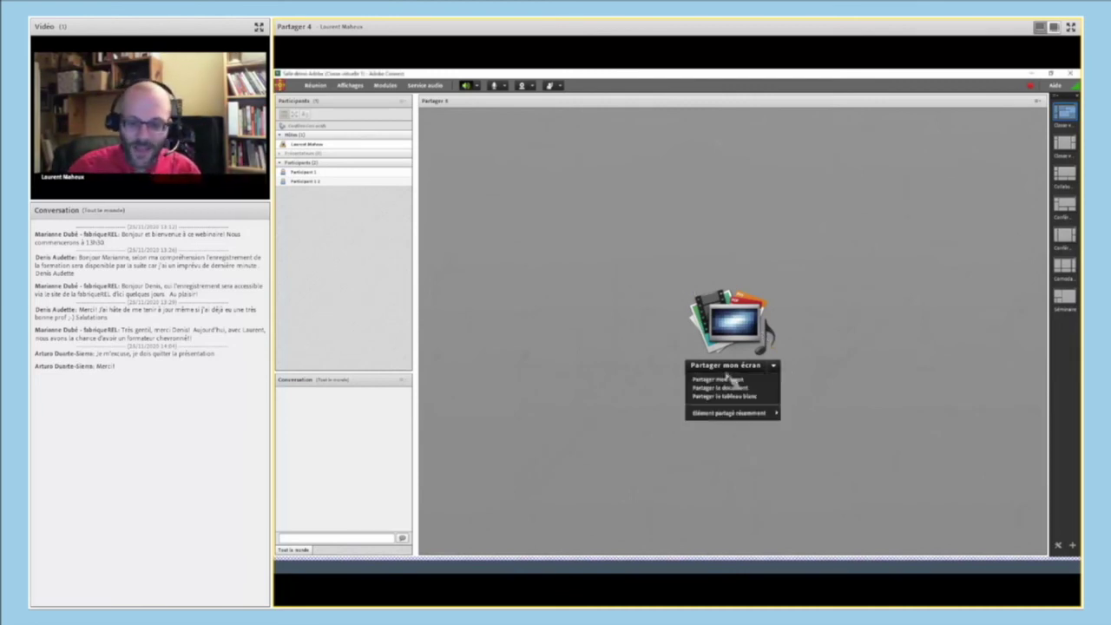
{"action": "left_click", "coordinate": [727, 391]}
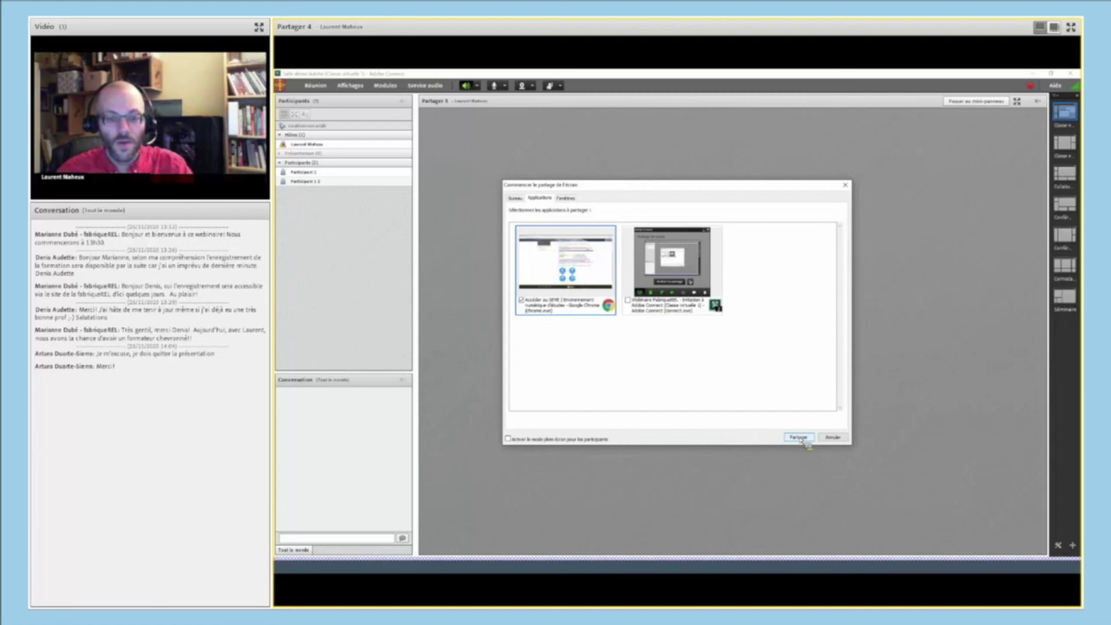
{"action": "left_click", "coordinate": [799, 437]}
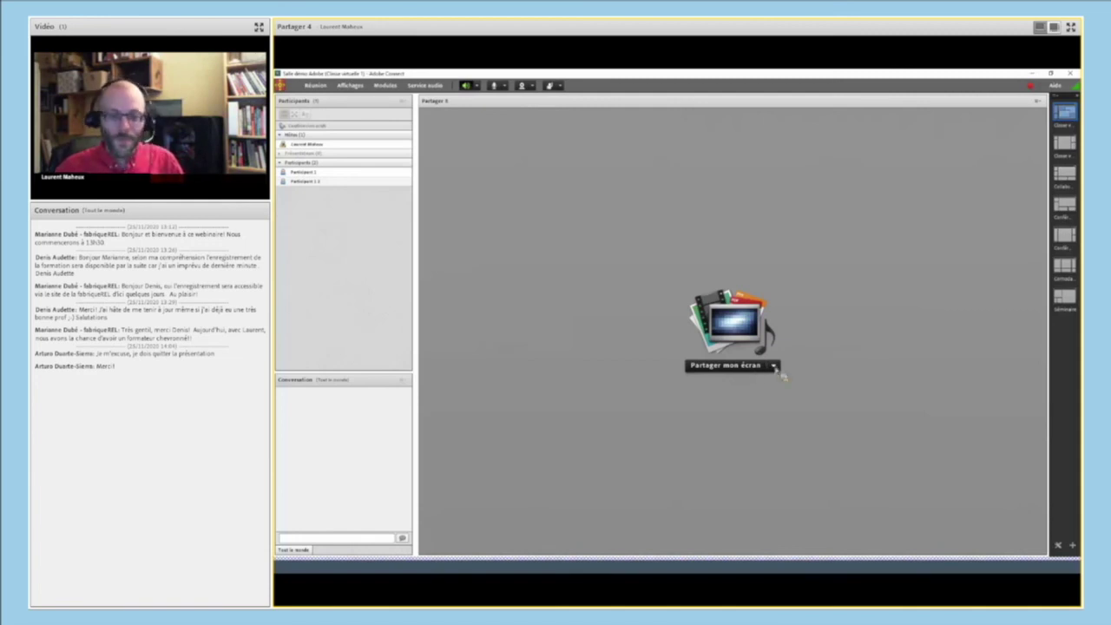
- Reopen the screen sharing choices and compare the application, window and desktop sources
{"action": "left_click", "coordinate": [773, 366]}
{"action": "left_click", "coordinate": [732, 381]}
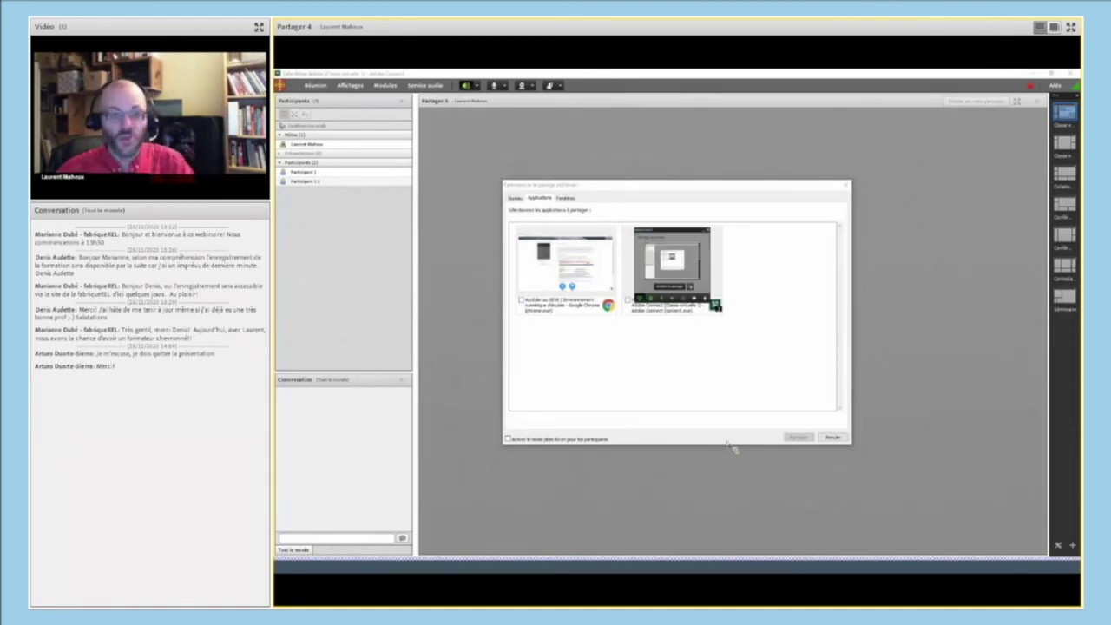
{"action": "left_click", "coordinate": [564, 198]}
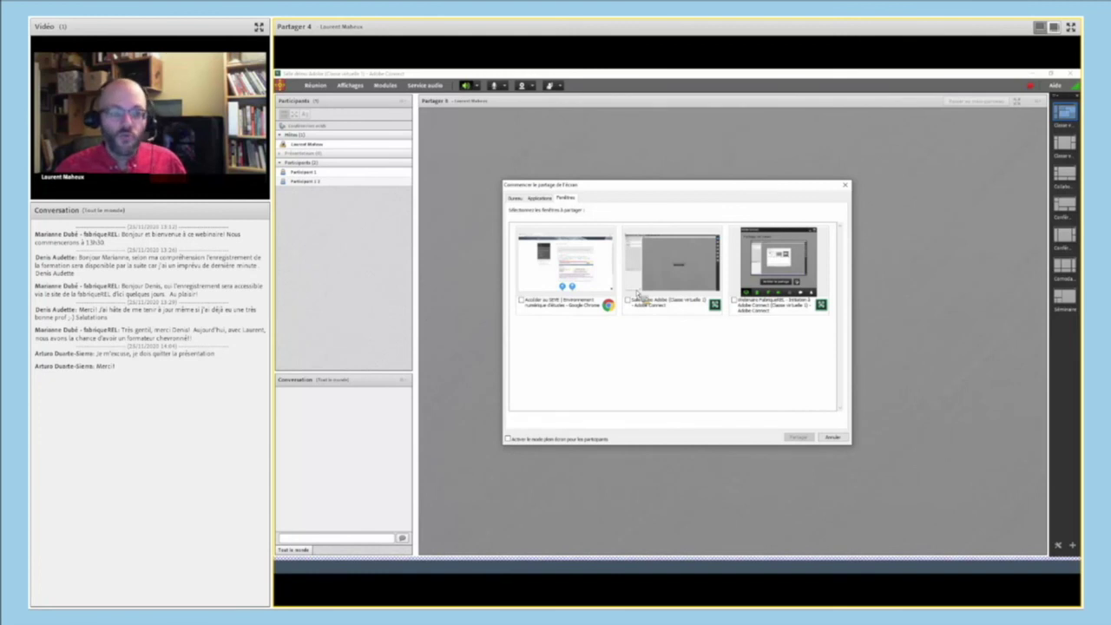
{"action": "left_click", "coordinate": [539, 198]}
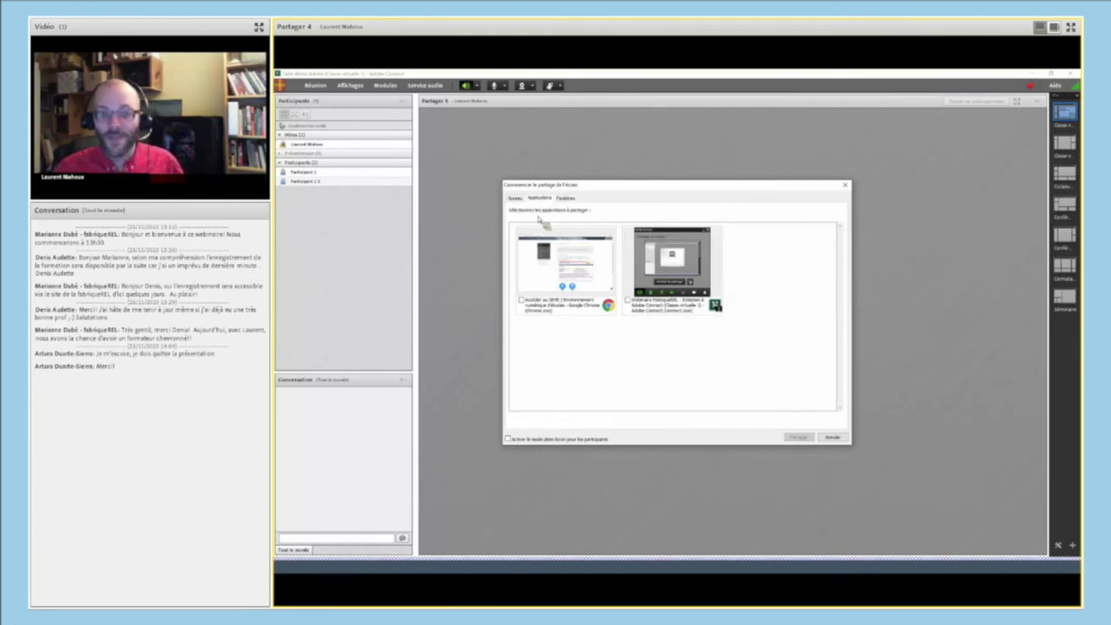
{"action": "left_click", "coordinate": [567, 200]}
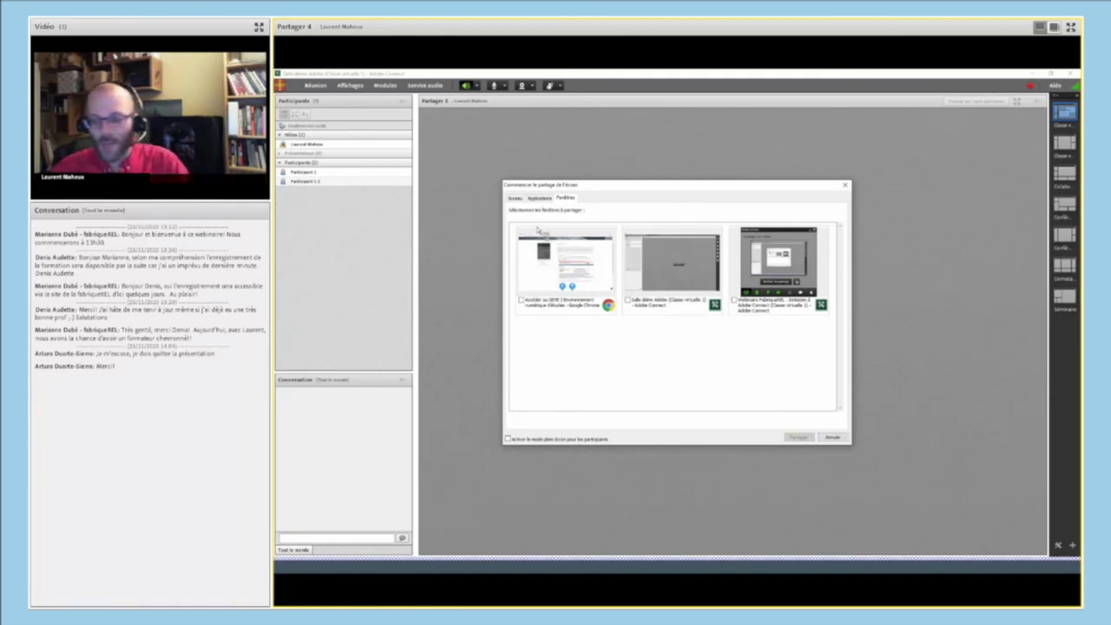
{"action": "left_click", "coordinate": [540, 199]}
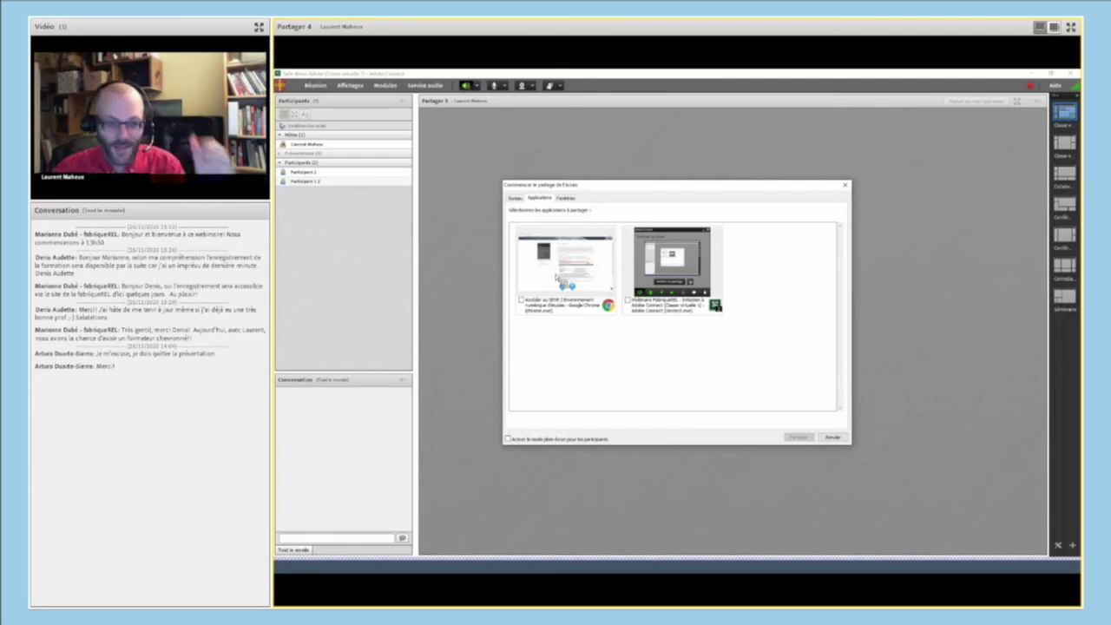
{"action": "left_click", "coordinate": [516, 198]}
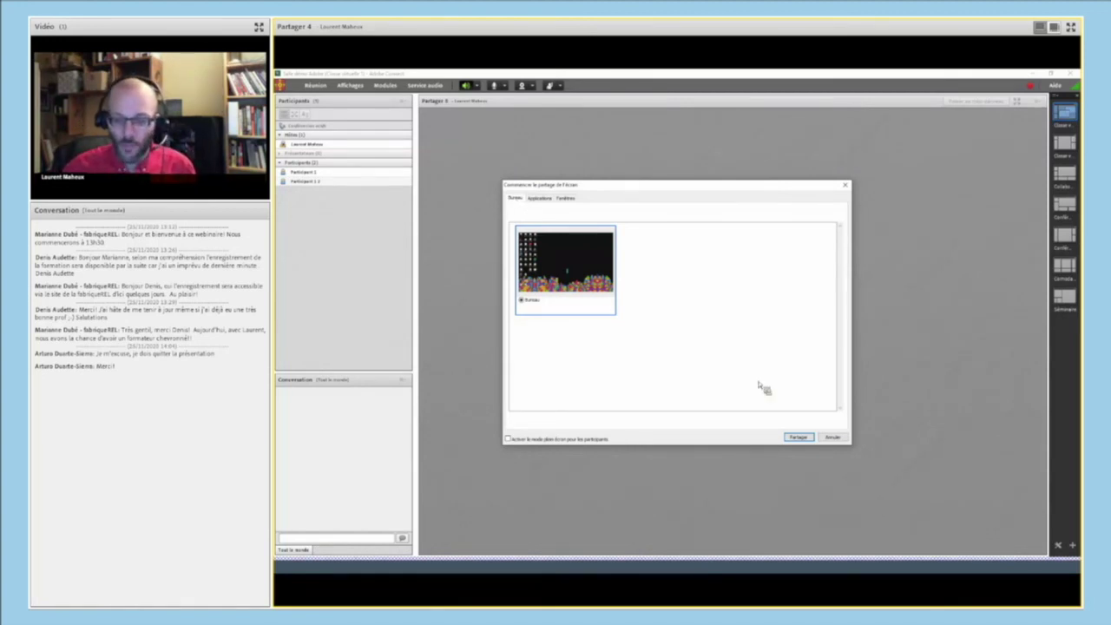
- Play the YouTube video "Dark Isle Bagpiper: Scotland the Brave", skip its advertisement and pause the playback
{"action": "key", "text": "Return"}
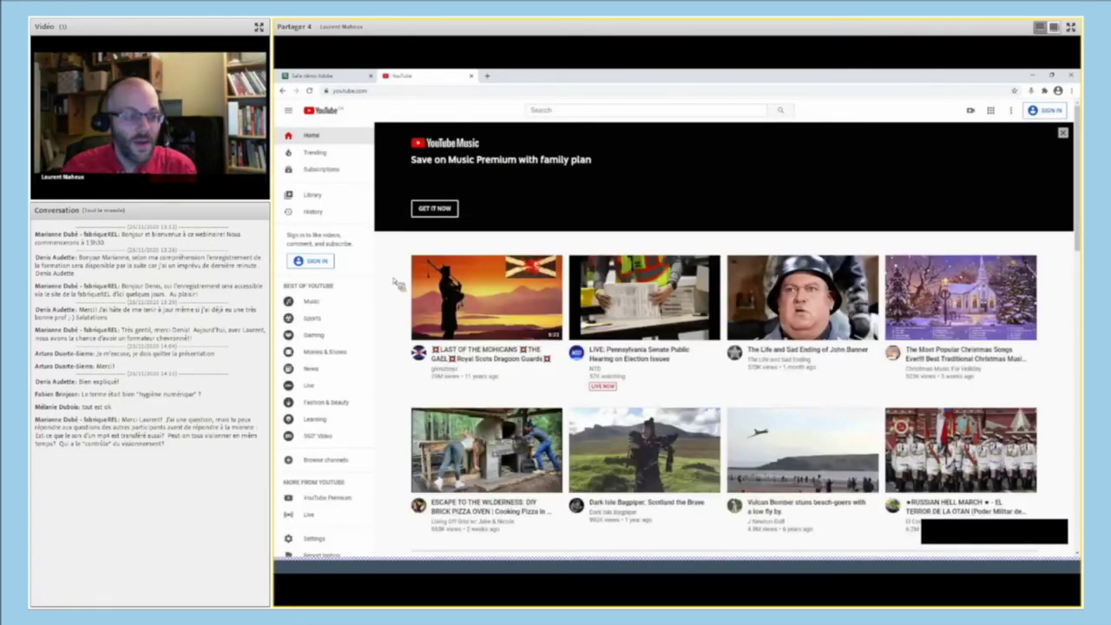
{"action": "scroll", "coordinate": [398, 284], "scroll_direction": "down", "scroll_amount": 2}
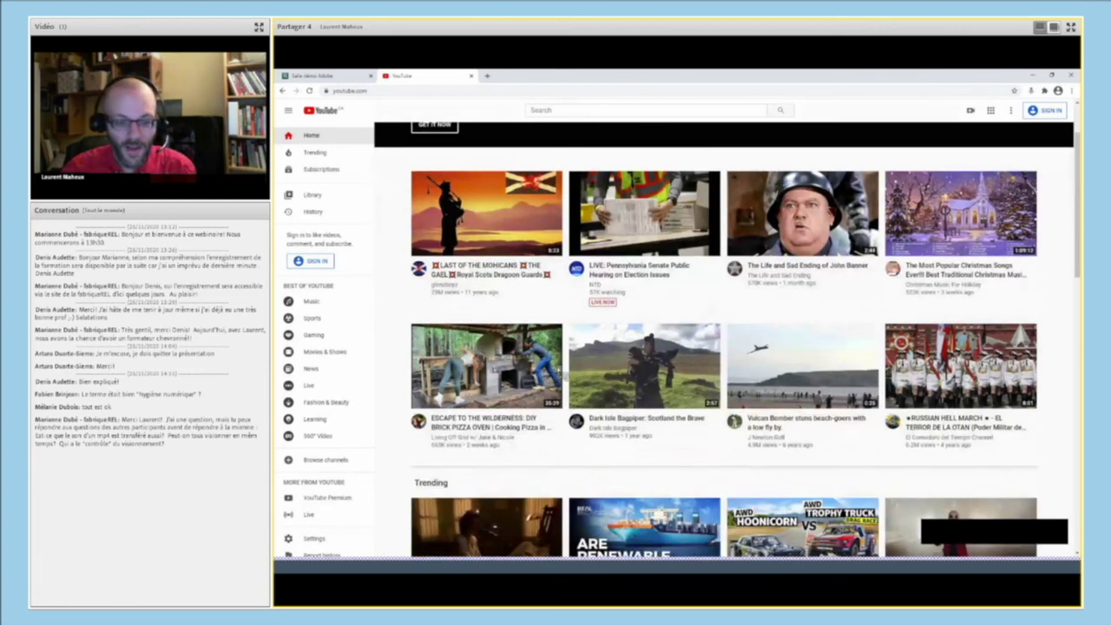
{"action": "mouse_move", "coordinate": [619, 370]}
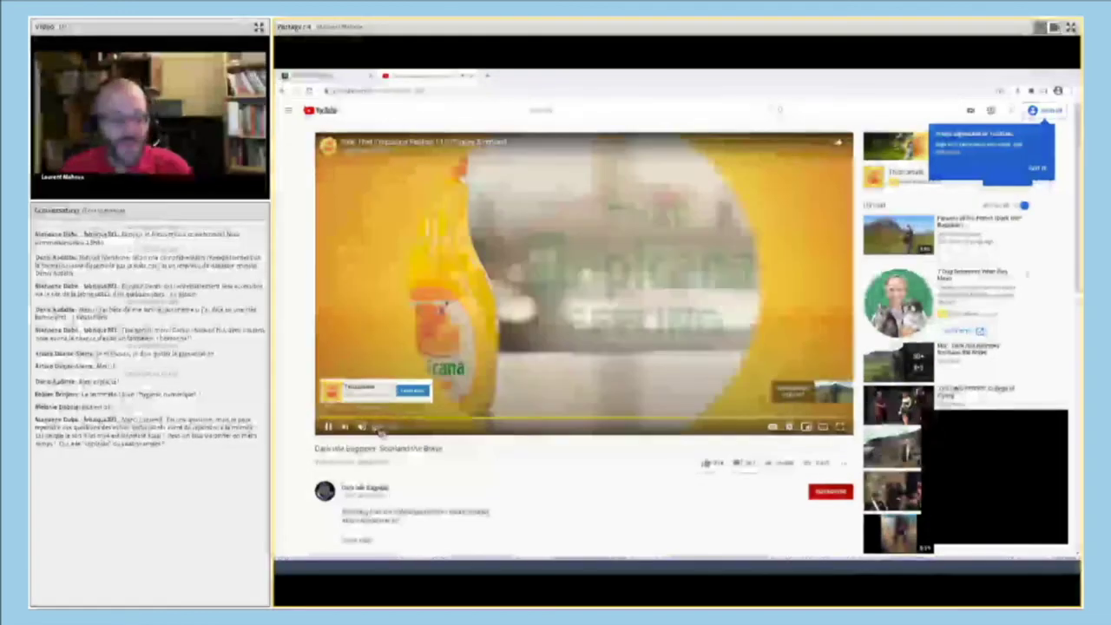
{"action": "left_click", "coordinate": [804, 399]}
{"action": "left_click", "coordinate": [387, 537]}
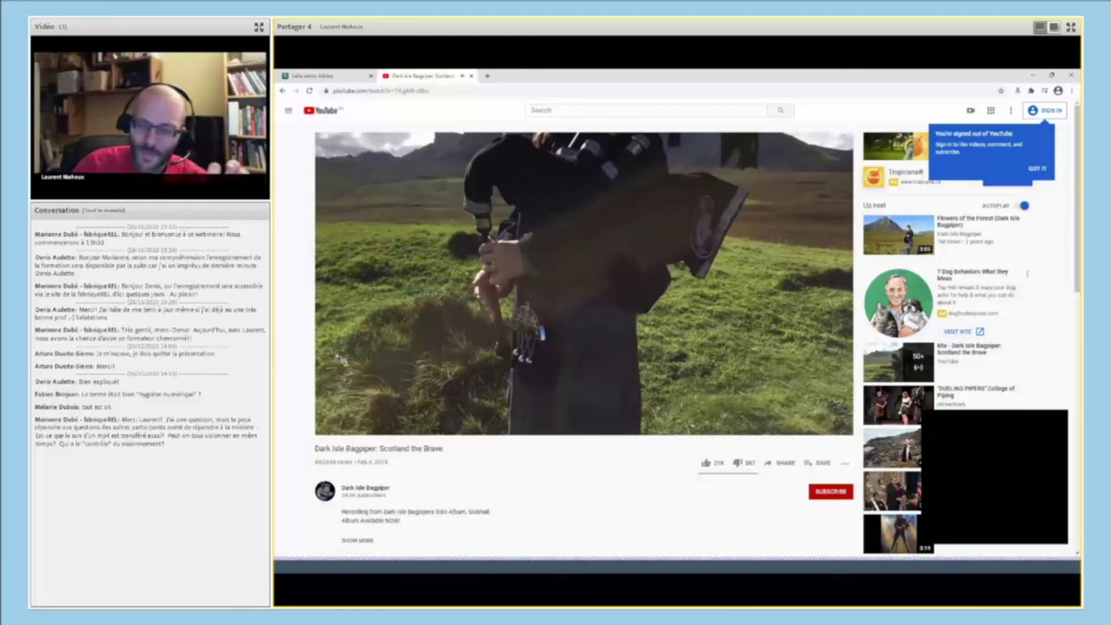
{"action": "left_click", "coordinate": [329, 427]}
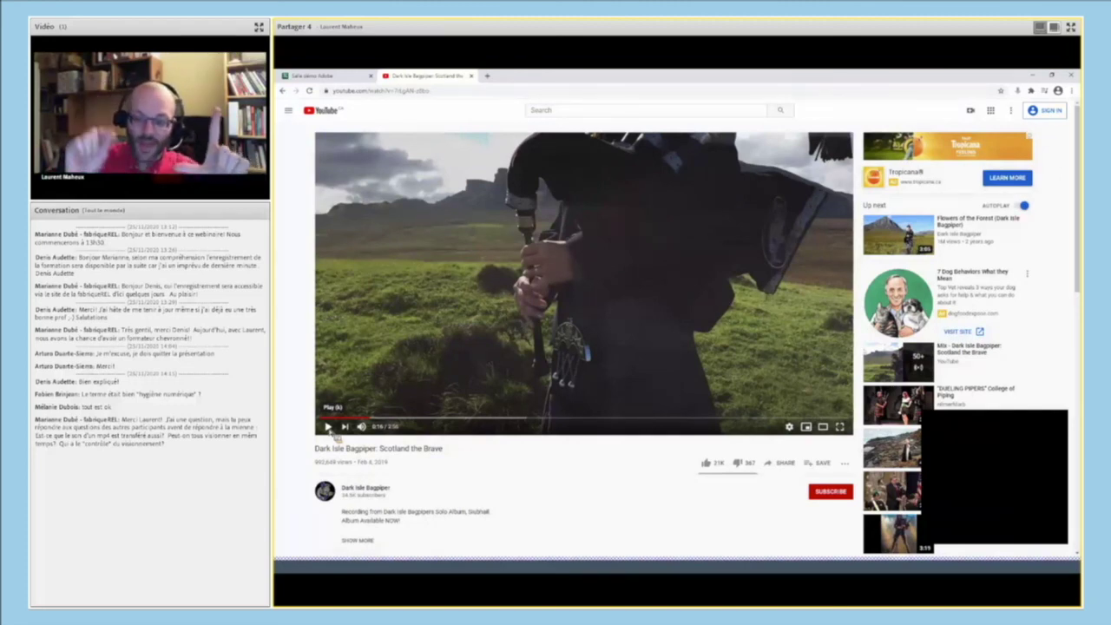
{"action": "left_click", "coordinate": [936, 538]}
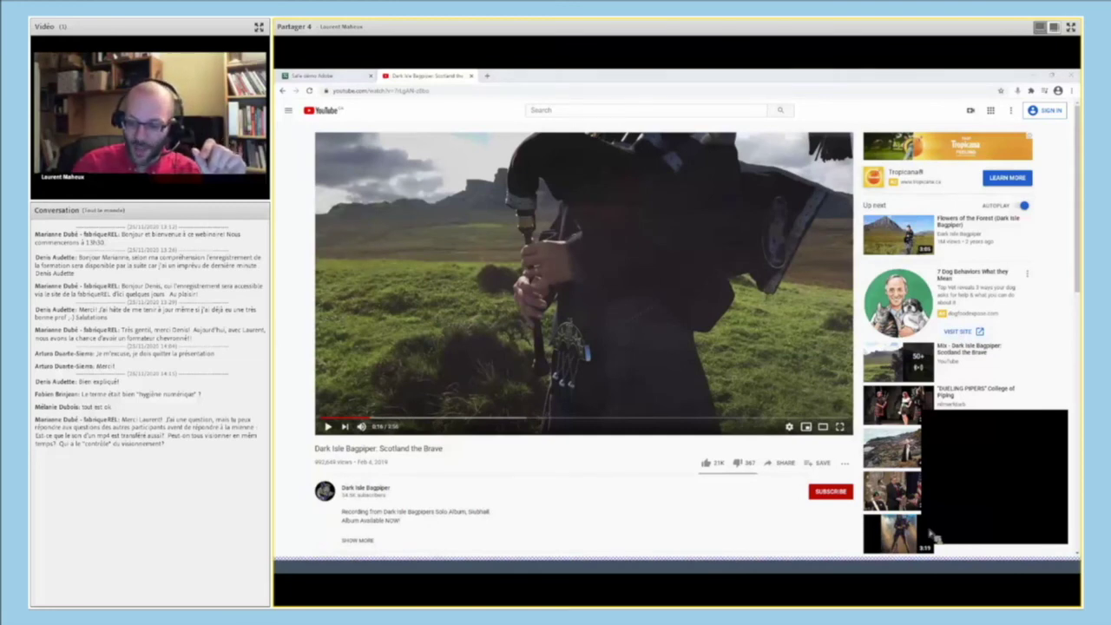
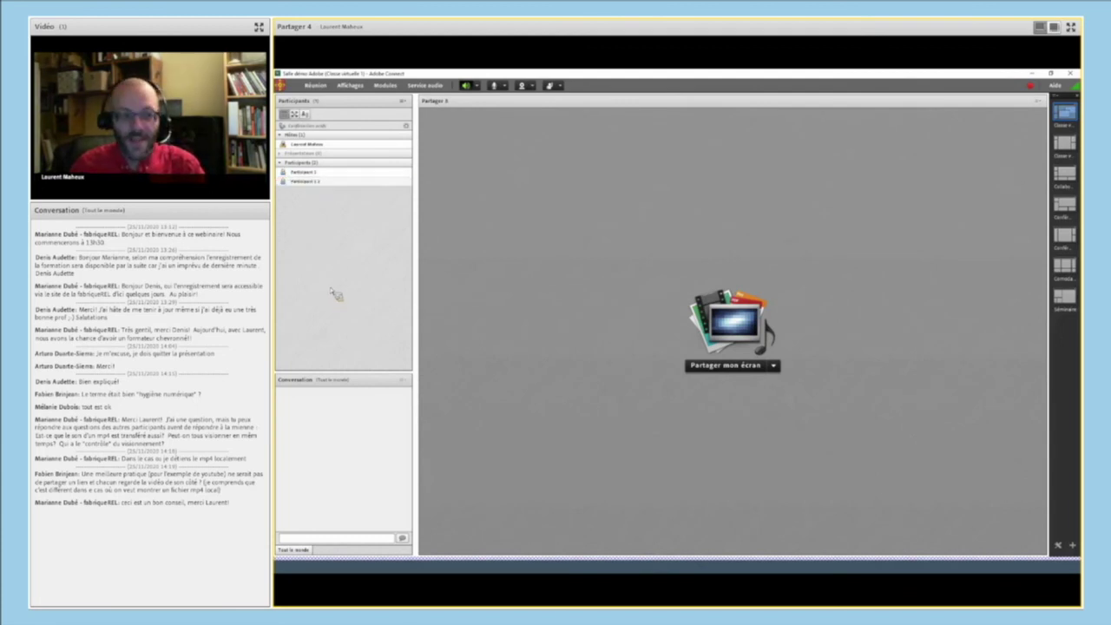
- Send the message "Bonjour!" to everyone in the virtual classroom's conversation
{"action": "left_click", "coordinate": [334, 539]}
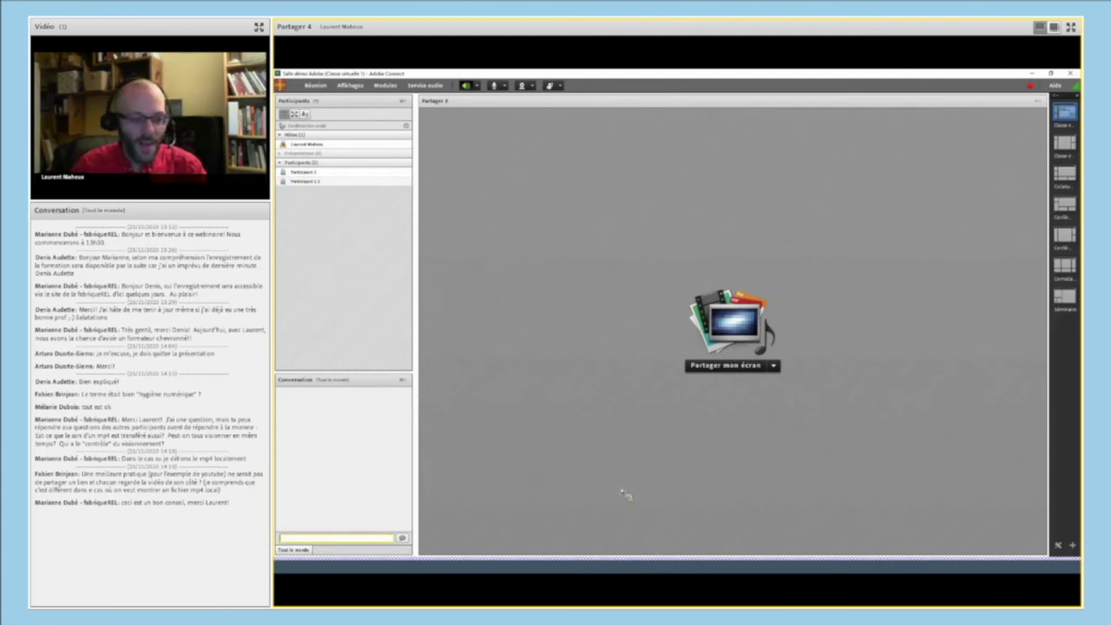
{"action": "type", "text": "Bonjour!"}
{"action": "key", "text": "Return"}
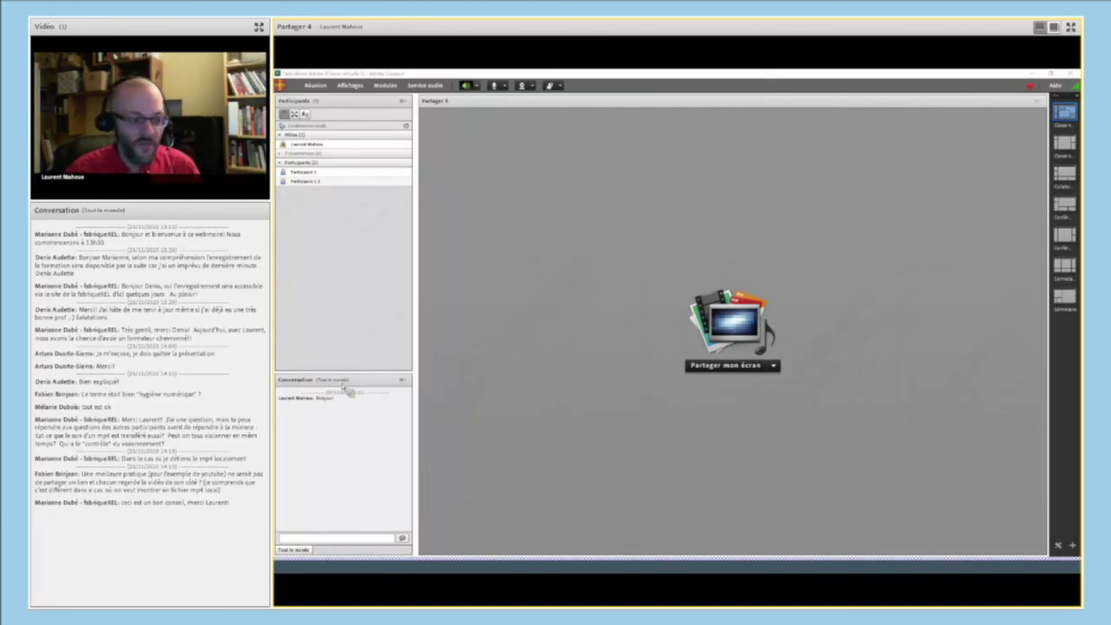
- Move the conversation pod over the sharing area and send a second "Bonjour!" message to everyone
{"action": "left_click_drag", "start_coordinate": [344, 382], "coordinate": [707, 227]}
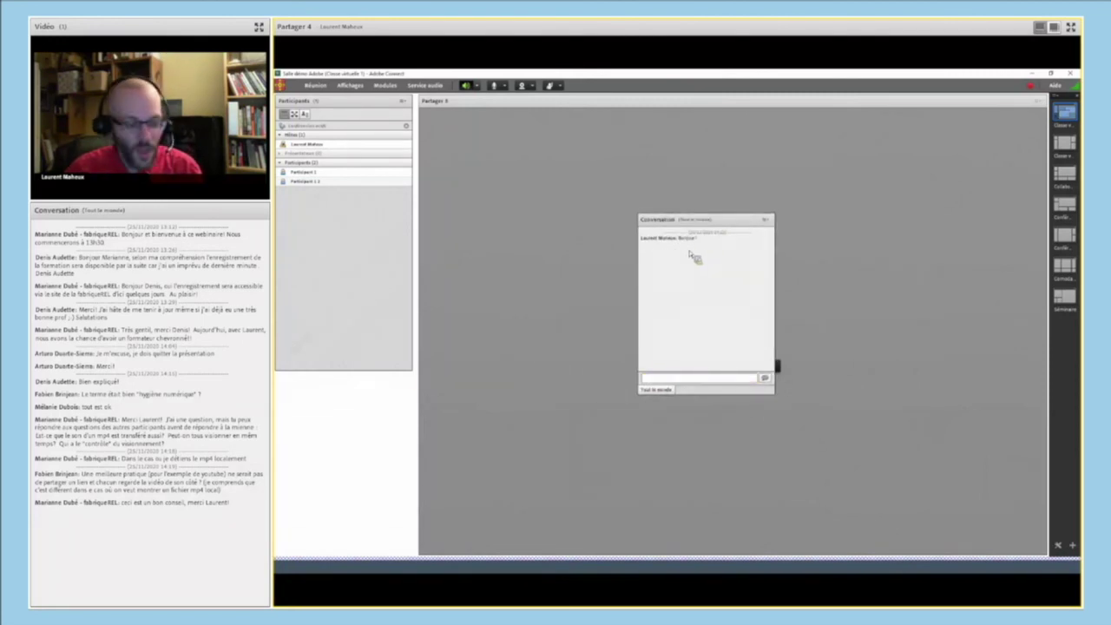
{"action": "left_click", "coordinate": [681, 380]}
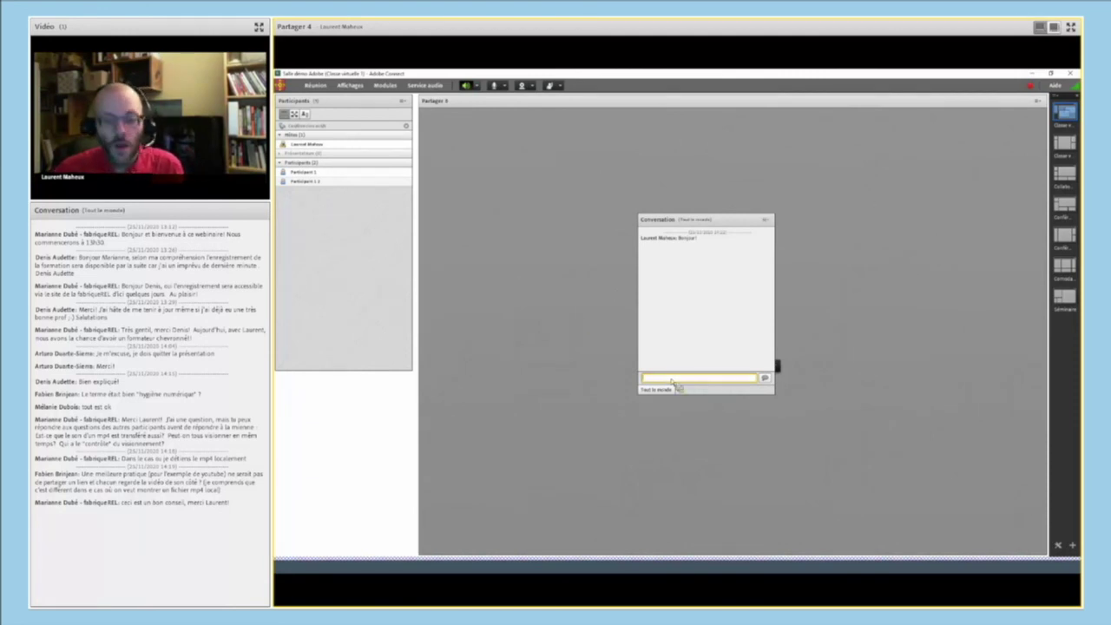
{"action": "type", "text": "Bonjour!"}
{"action": "key", "text": "Return"}
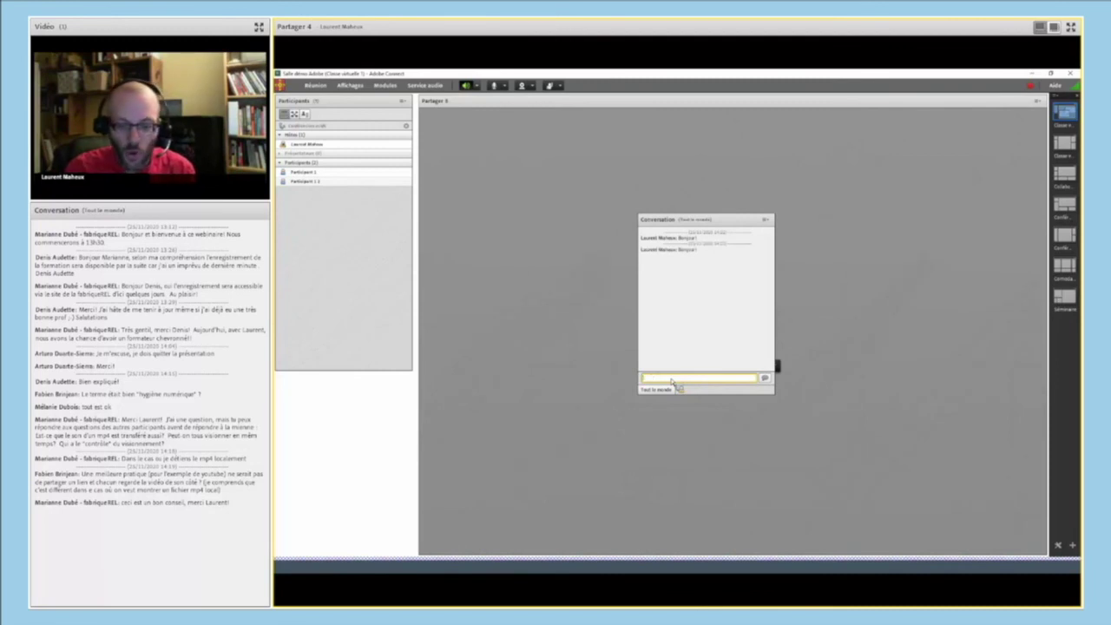
- Lower the raised hands of Participant 1 and Participant 1 2
{"action": "left_click", "coordinate": [1035, 542]}
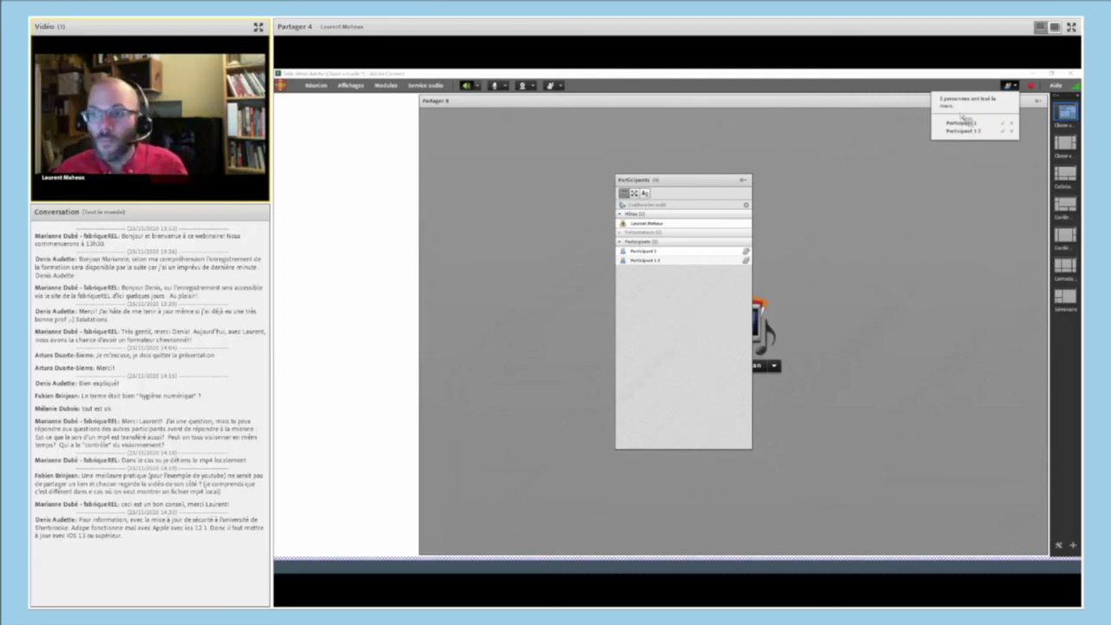
{"action": "left_click", "coordinate": [1015, 126]}
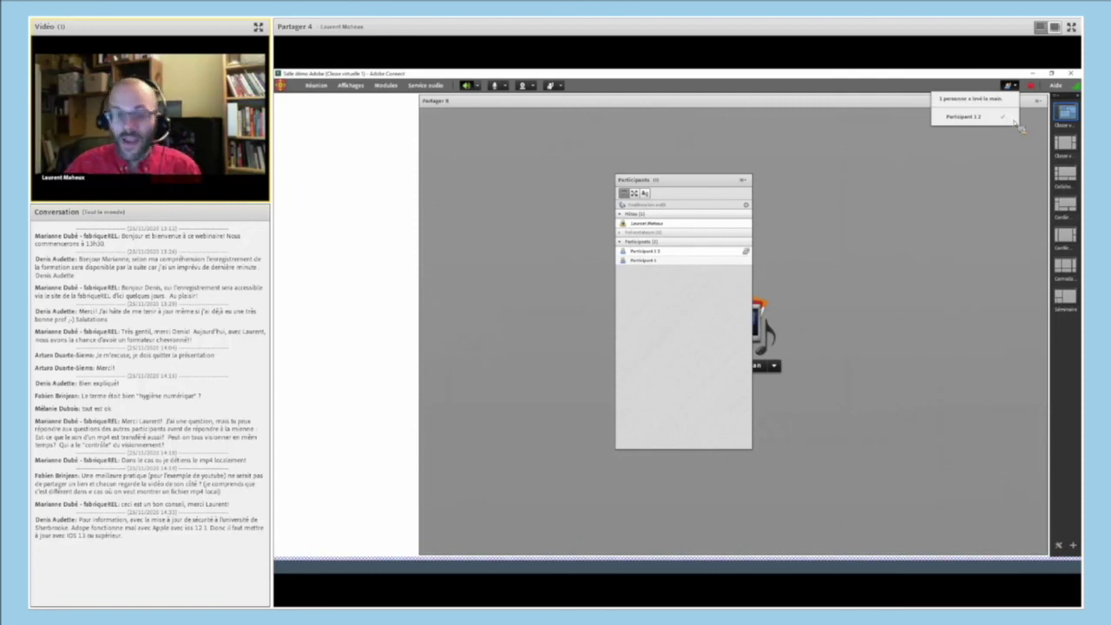
{"action": "left_click", "coordinate": [1010, 124]}
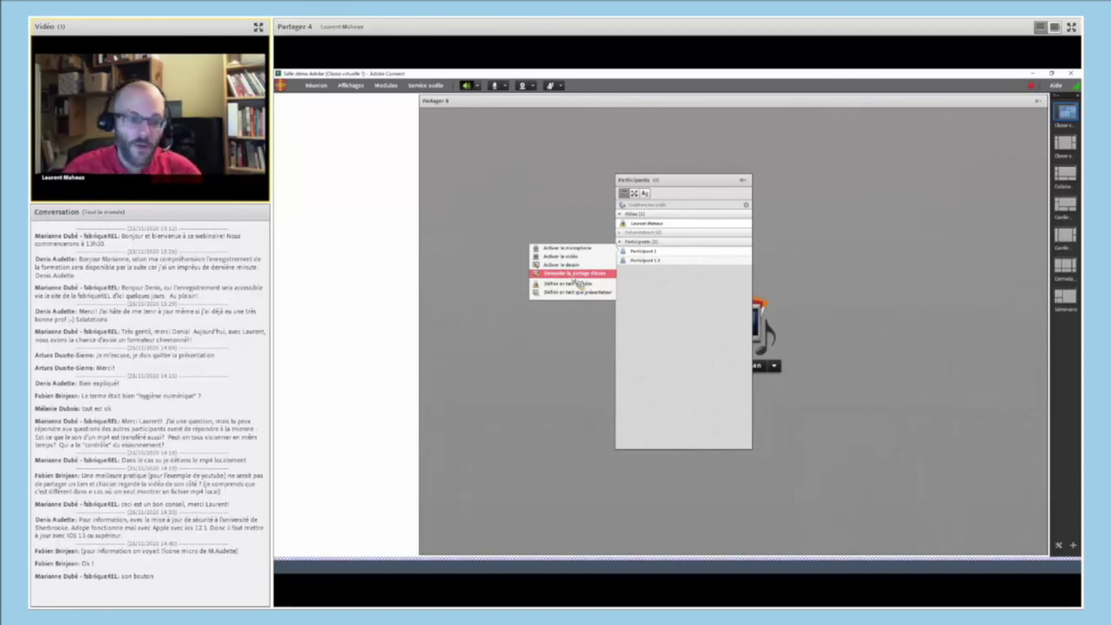
- Give Participant 1 2 the presenter role in the participants list
{"action": "left_click", "coordinate": [570, 284]}
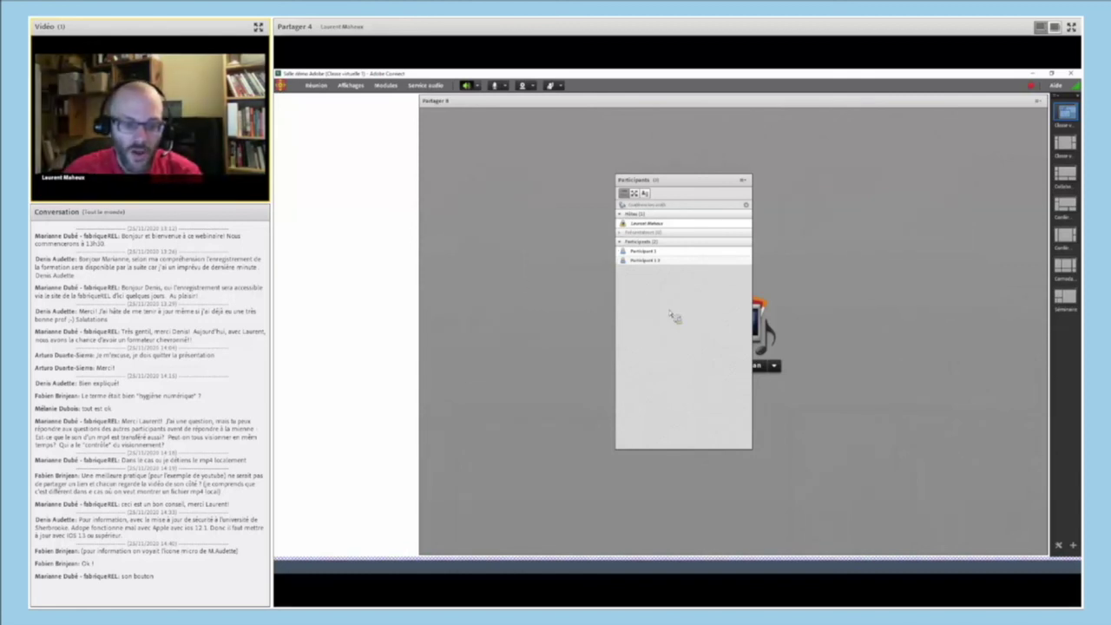
{"action": "right_click", "coordinate": [641, 252]}
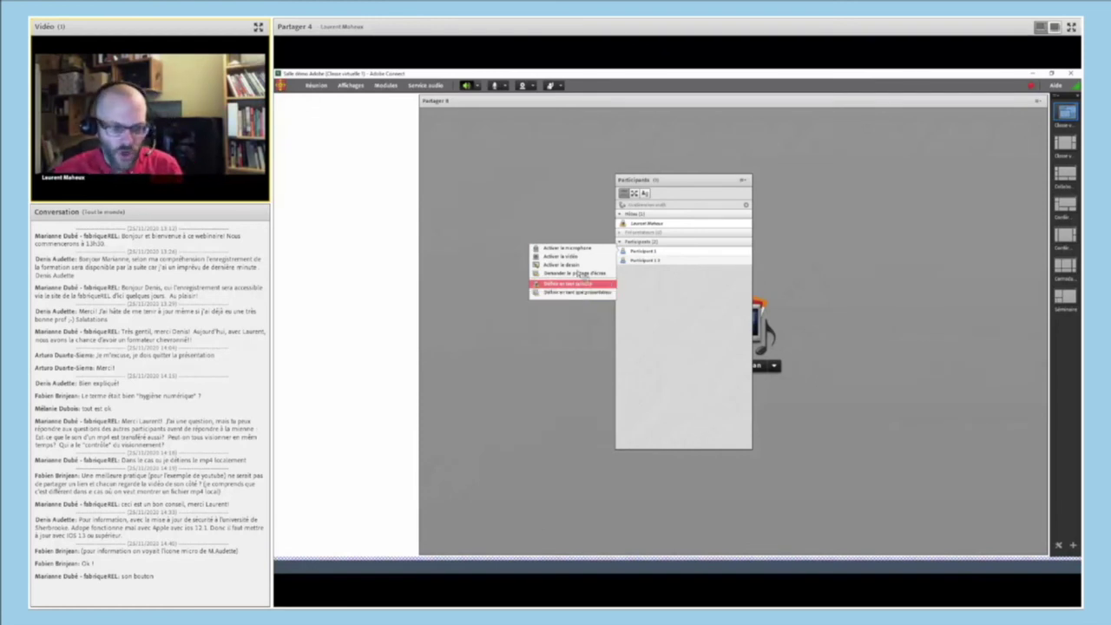
{"action": "left_click", "coordinate": [579, 291]}
{"action": "left_click", "coordinate": [644, 260]}
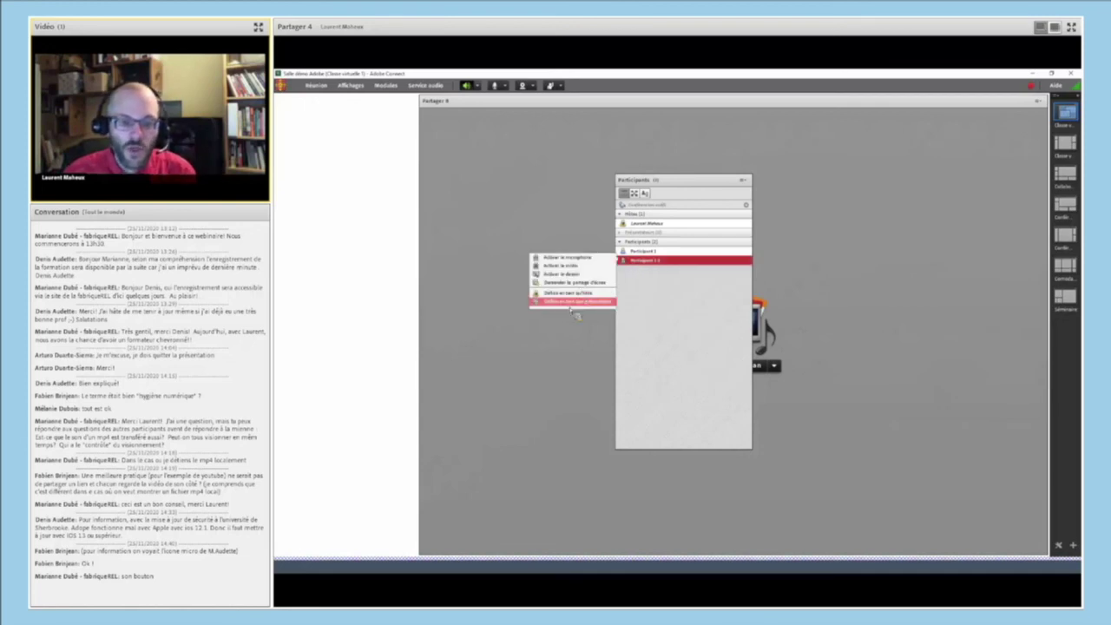
{"action": "left_click", "coordinate": [575, 303]}
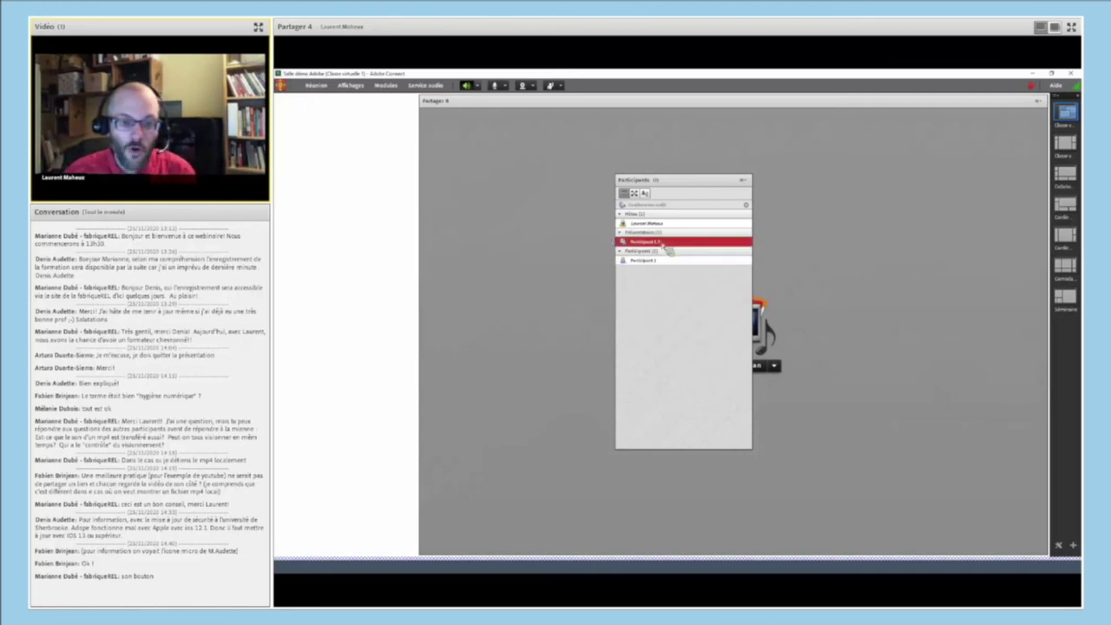
- Return Participant 1 2 from host to the participant role
{"action": "mouse_move", "coordinate": [666, 245]}
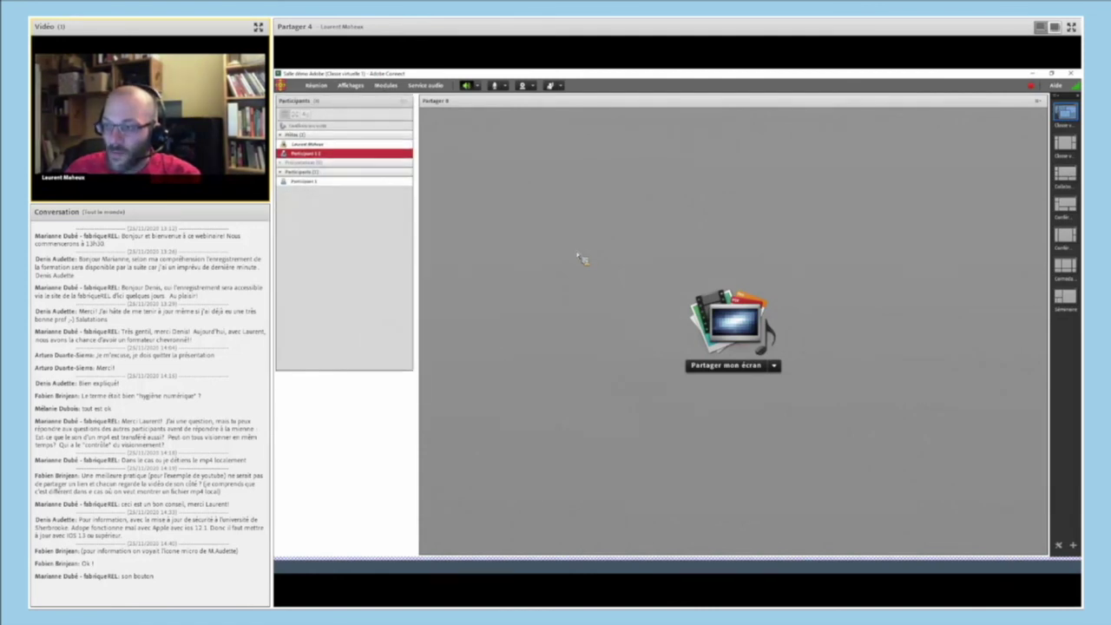
{"action": "mouse_move", "coordinate": [364, 159]}
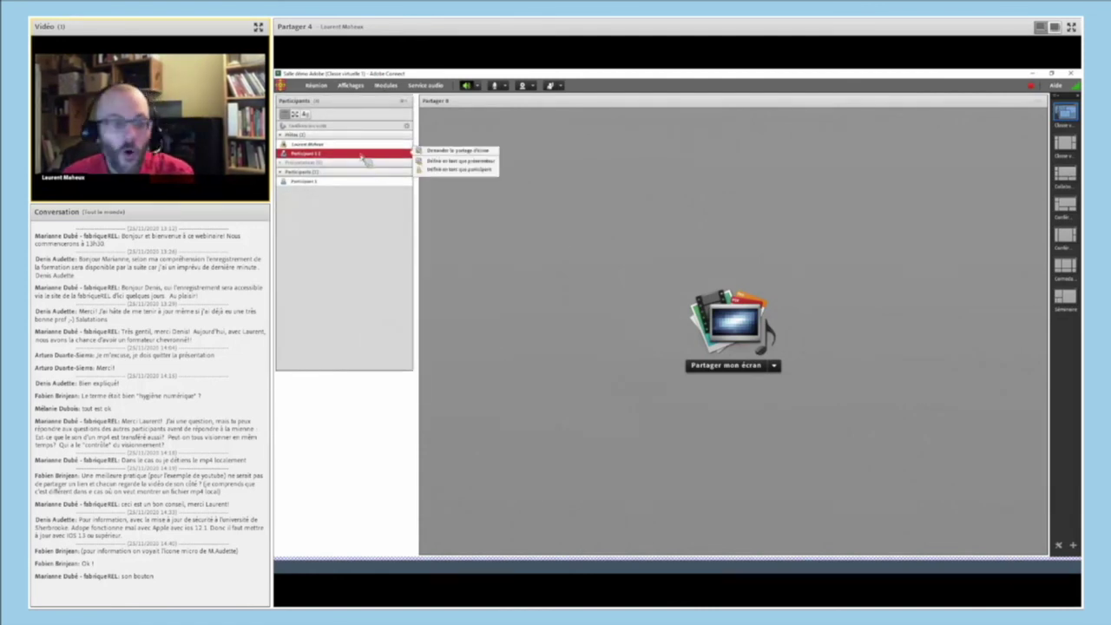
{"action": "left_click", "coordinate": [460, 169]}
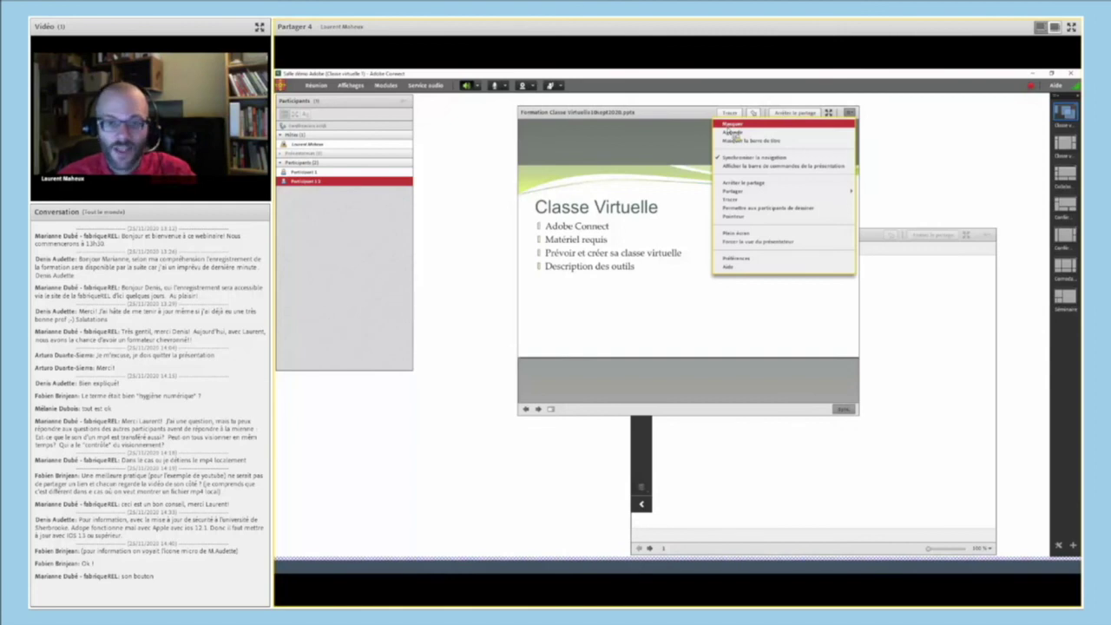
- Hide the shared presentation, the whiteboard and the participants pod to empty the classroom layout
{"action": "left_click", "coordinate": [733, 128]}
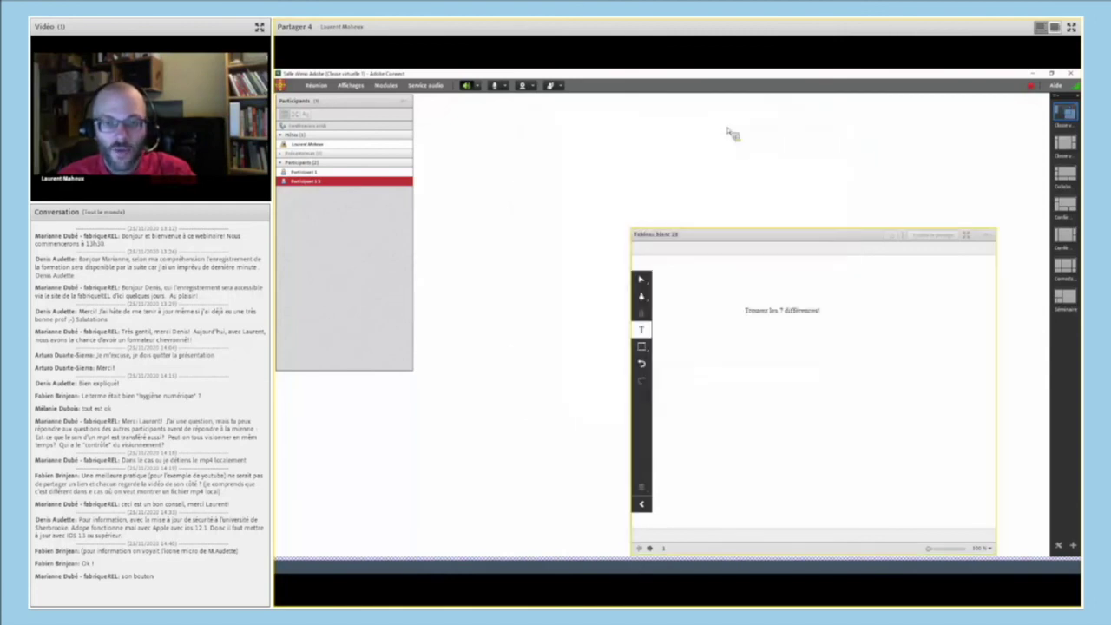
{"action": "left_click", "coordinate": [986, 234]}
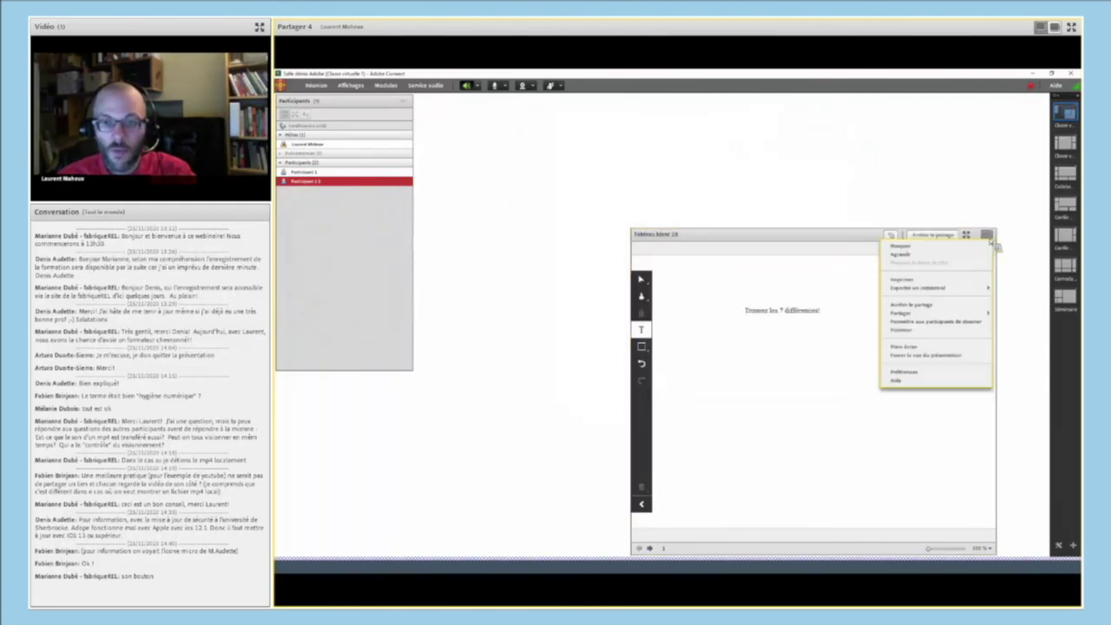
{"action": "left_click", "coordinate": [938, 249]}
{"action": "left_click", "coordinate": [401, 101]}
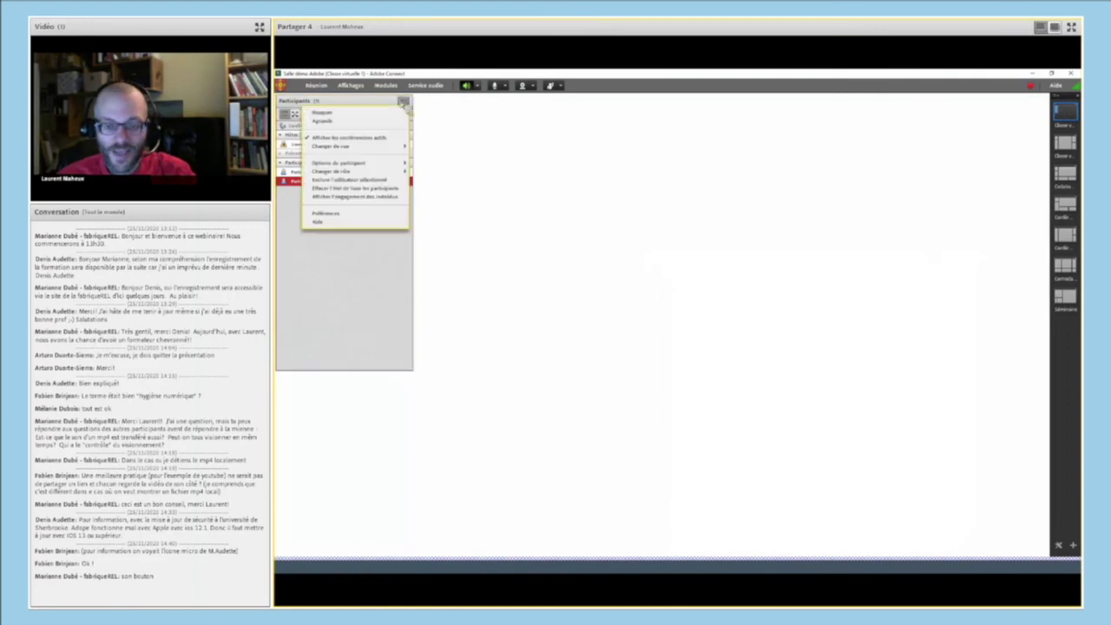
{"action": "left_click", "coordinate": [370, 119]}
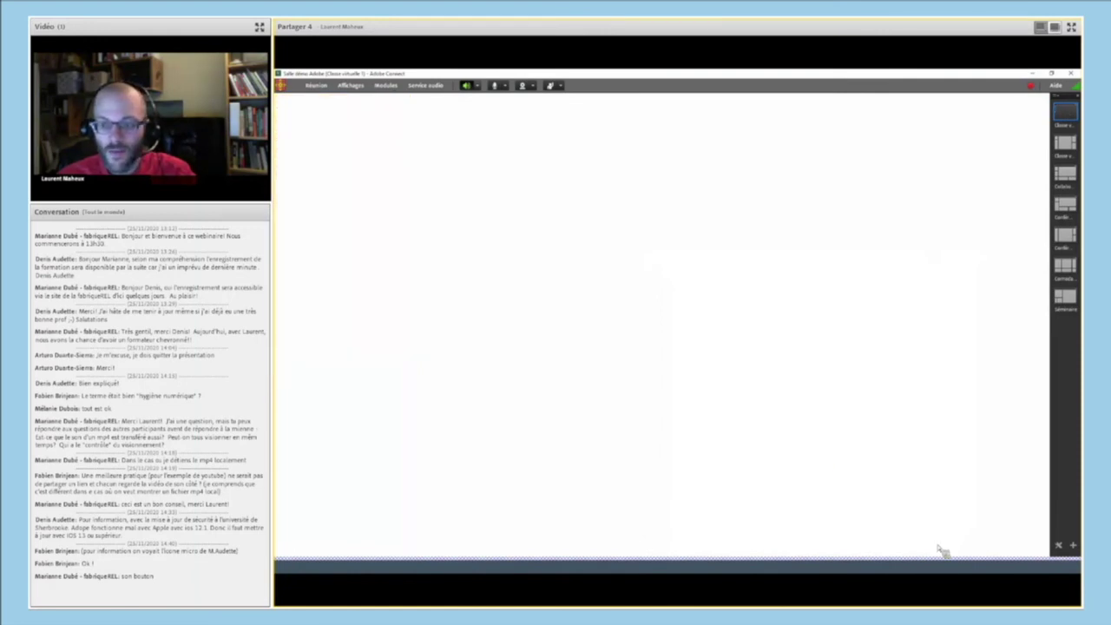
- Add a new notes pod and shrink it to a smaller window in the middle of the layout
{"action": "left_click", "coordinate": [385, 86]}
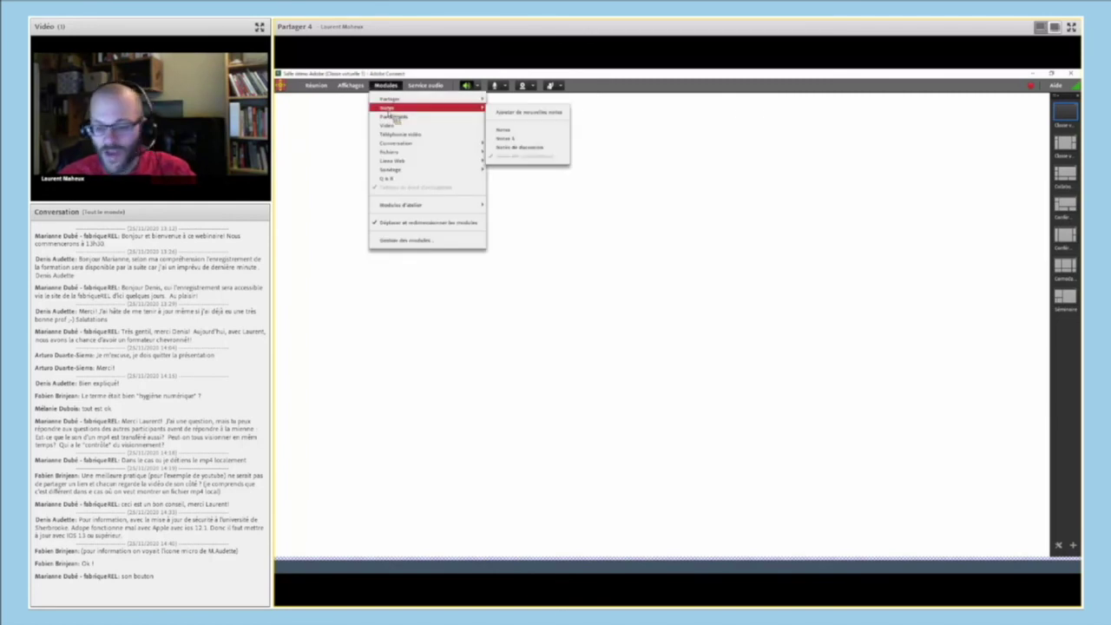
{"action": "left_click", "coordinate": [503, 116]}
{"action": "left_click", "coordinate": [283, 103]}
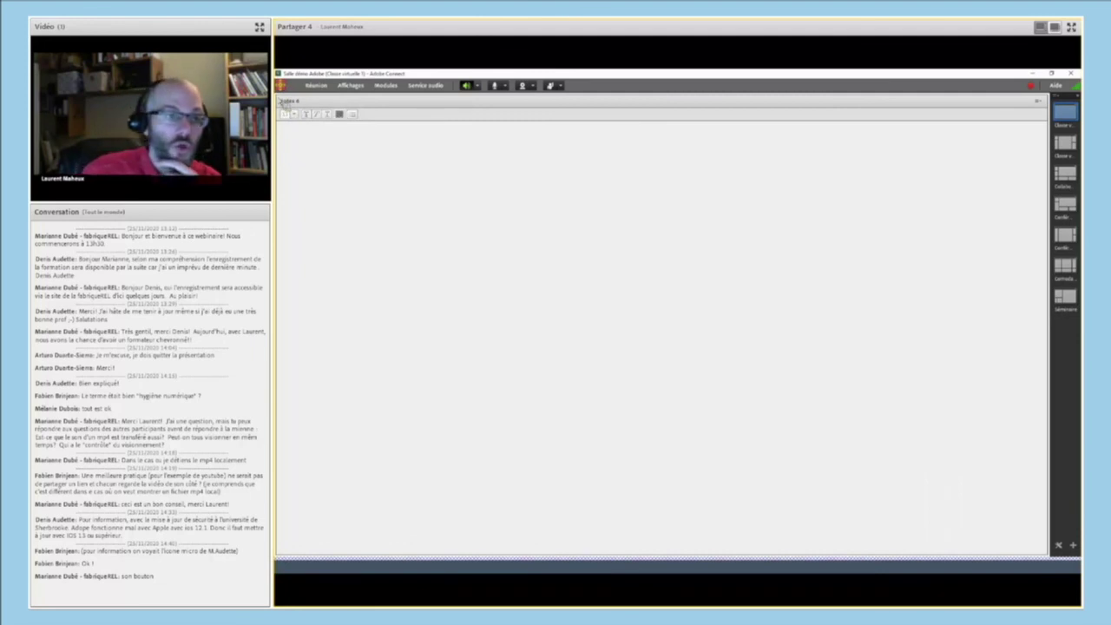
{"action": "left_click_drag", "start_coordinate": [283, 102], "coordinate": [625, 214]}
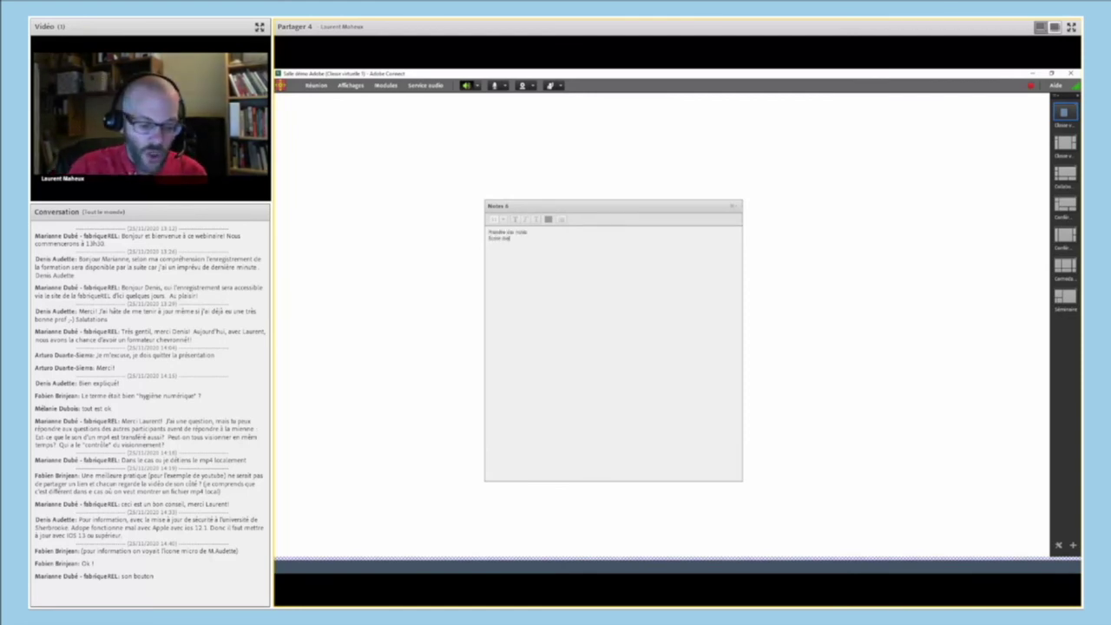
- Write "Prendre des notes" and "Écrire des choses" in the notes pod, followed by "Mise en page" in italics at size 14
{"action": "type", "text": "s cl"}
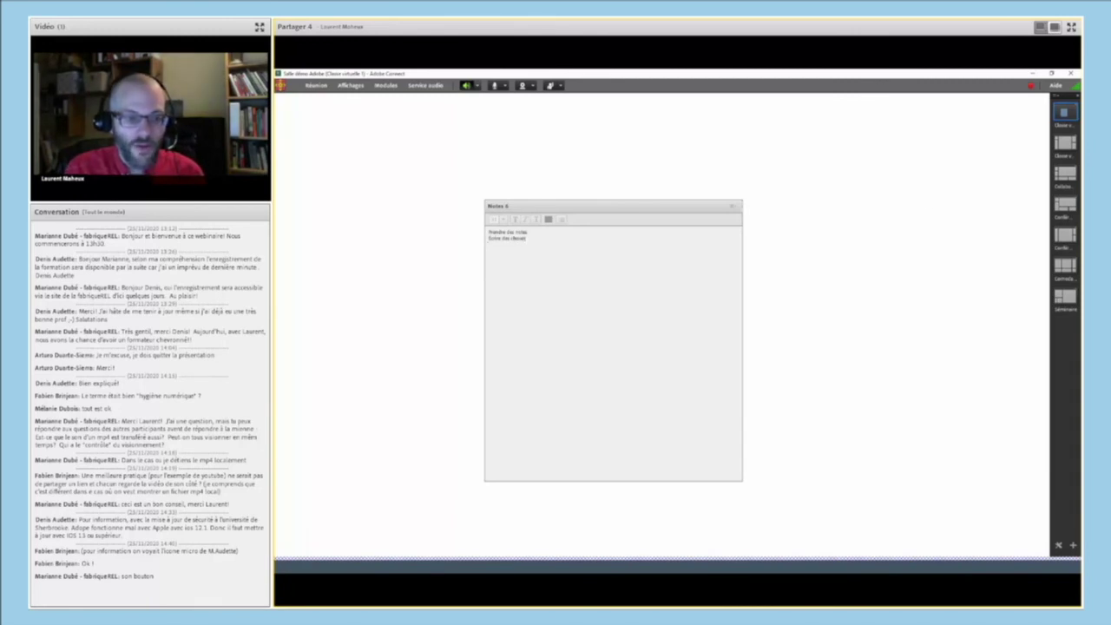
{"action": "left_click", "coordinate": [503, 219]}
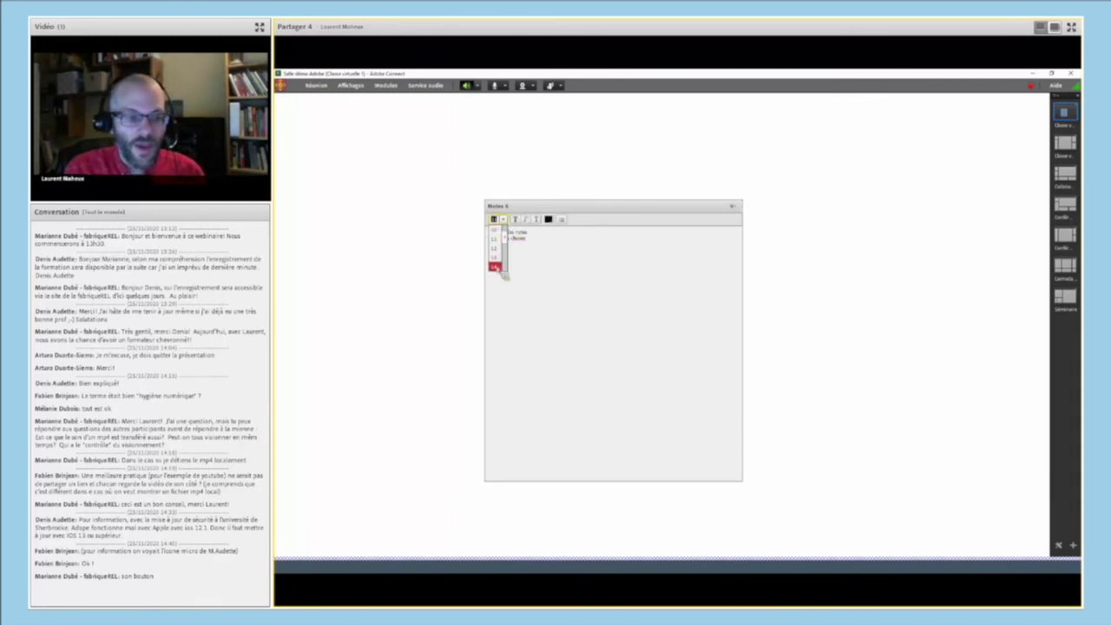
{"action": "left_click", "coordinate": [496, 266]}
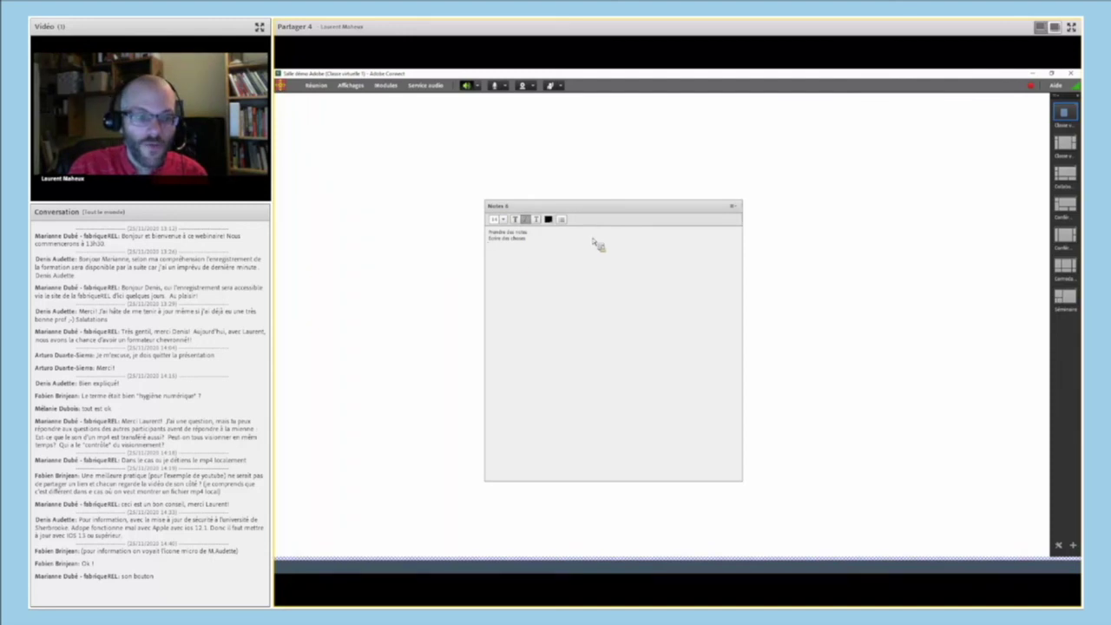
{"action": "left_click", "coordinate": [658, 203]}
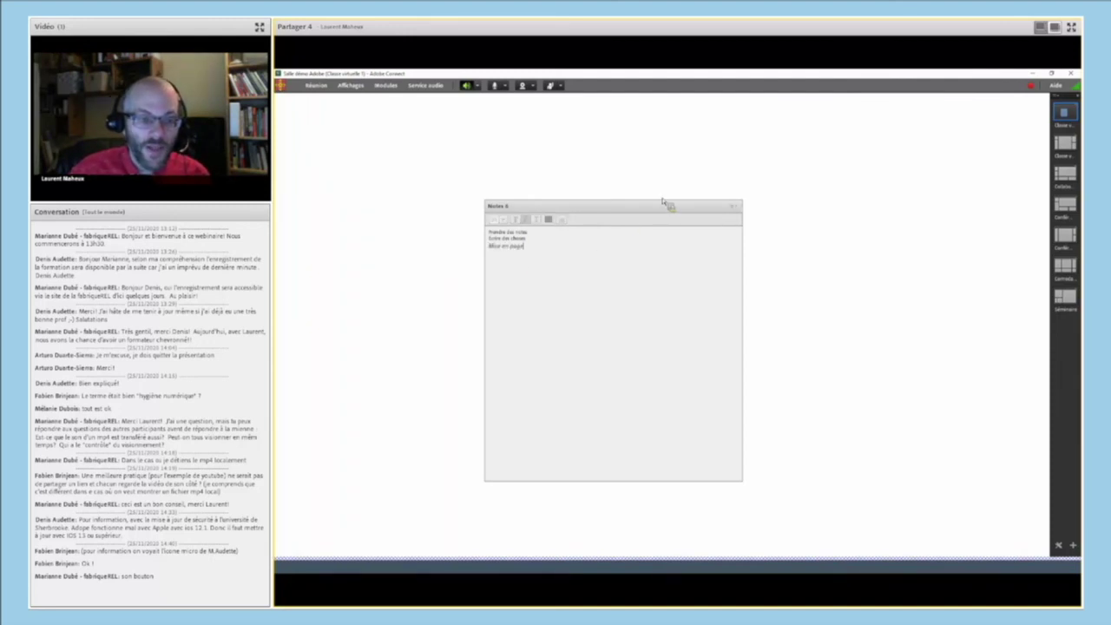
{"action": "left_click", "coordinate": [579, 283]}
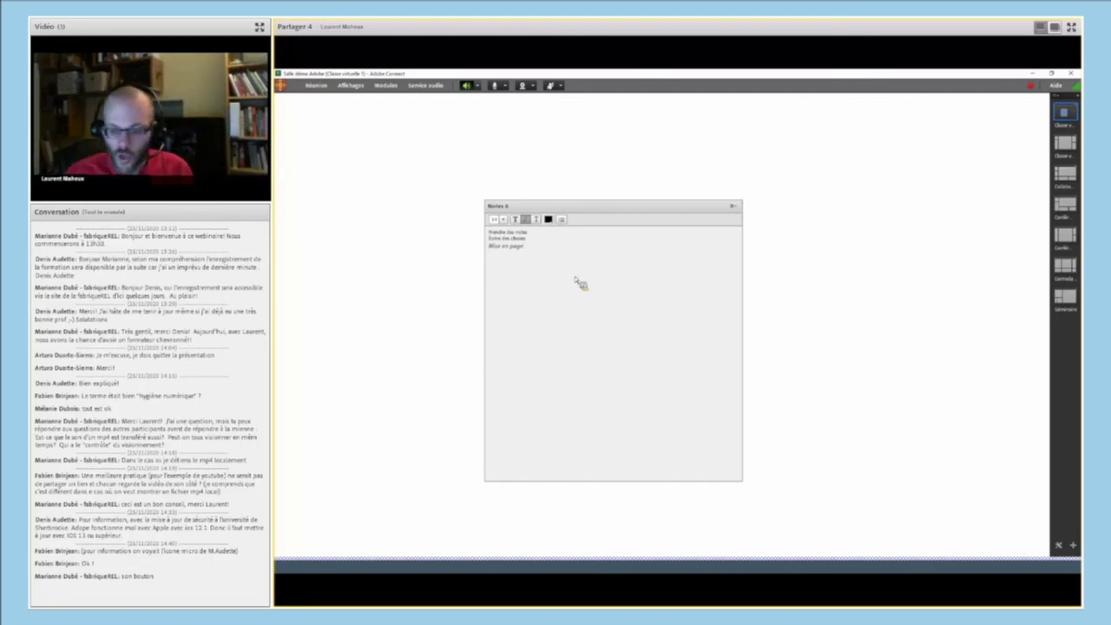
- Shift the notes pod aside and redisplay the existing whiteboard containing "Trouvez les 7 différences!" beside it
{"action": "left_click_drag", "start_coordinate": [610, 207], "coordinate": [493, 186]}
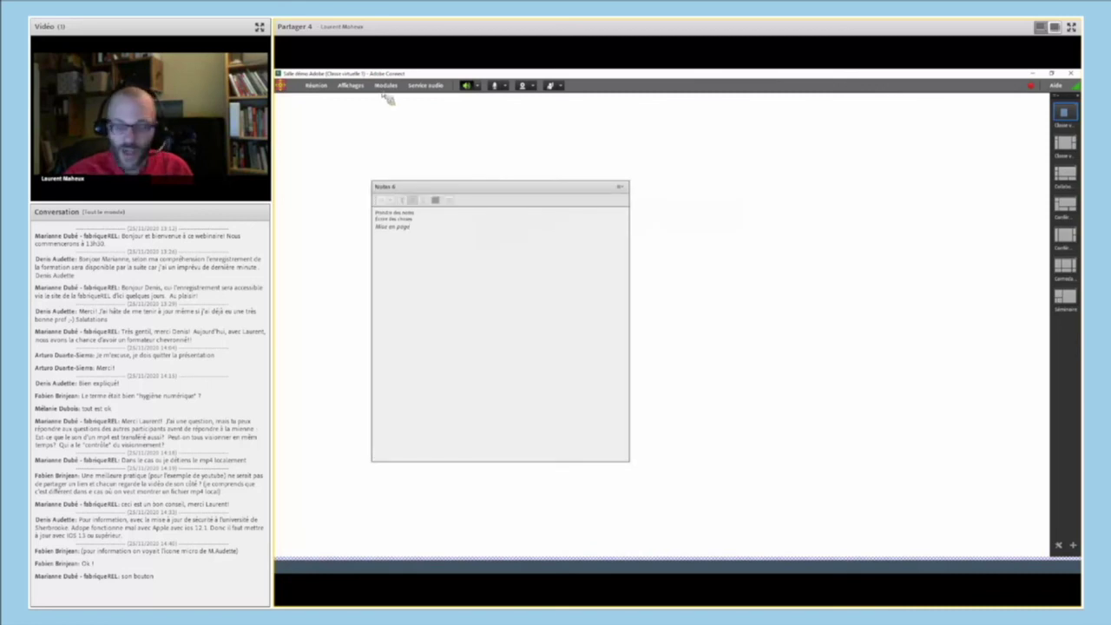
{"action": "left_click", "coordinate": [386, 86]}
{"action": "mouse_move", "coordinate": [391, 99]}
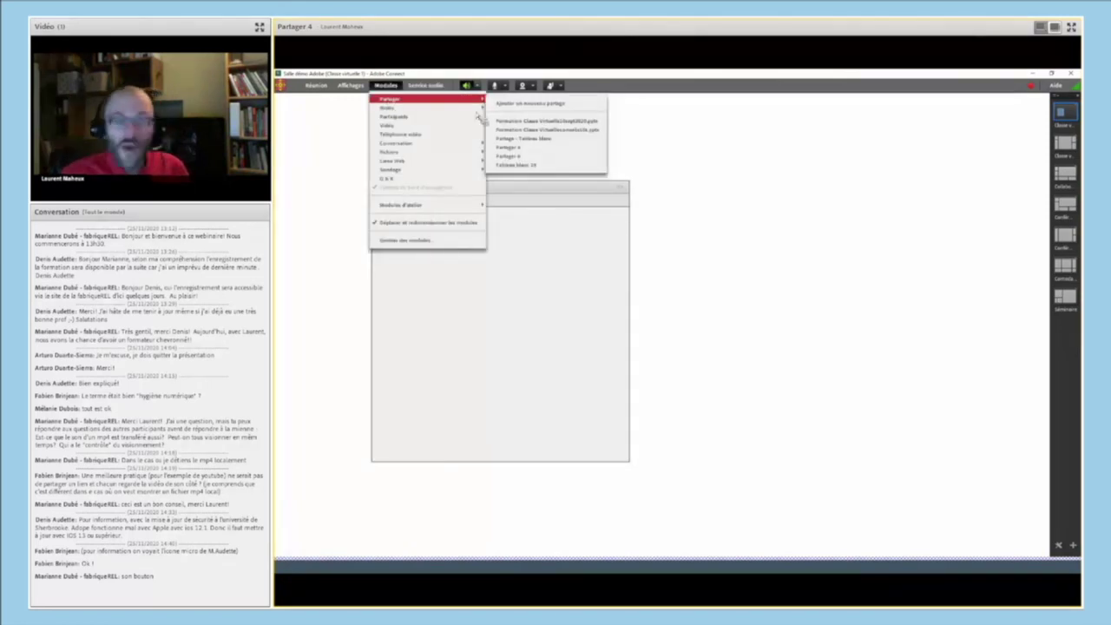
{"action": "left_click", "coordinate": [529, 165]}
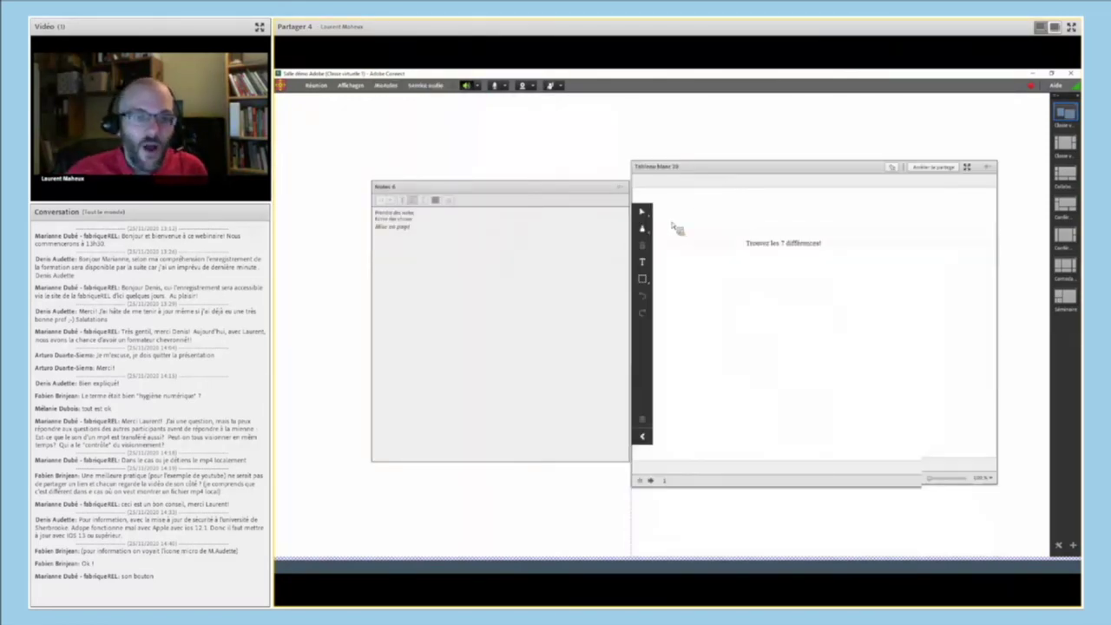
- Add two separate random text blocks on the whiteboard beneath the heading "Trouvez les 7 différences!"
{"action": "left_click", "coordinate": [644, 258]}
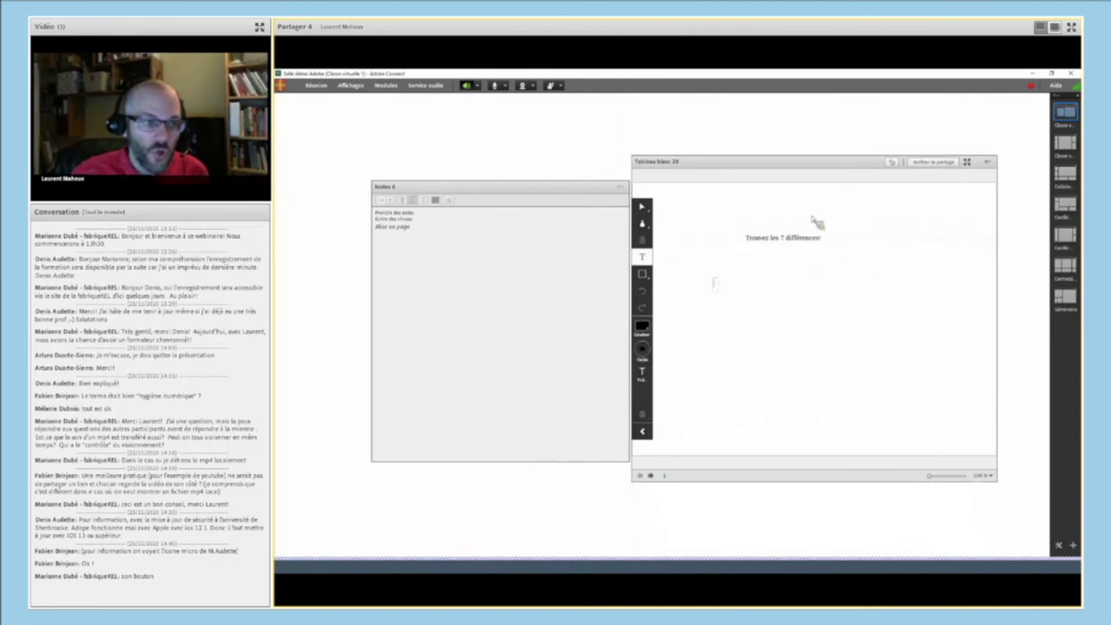
{"action": "type", "text": "dfbhjfkjadi"}
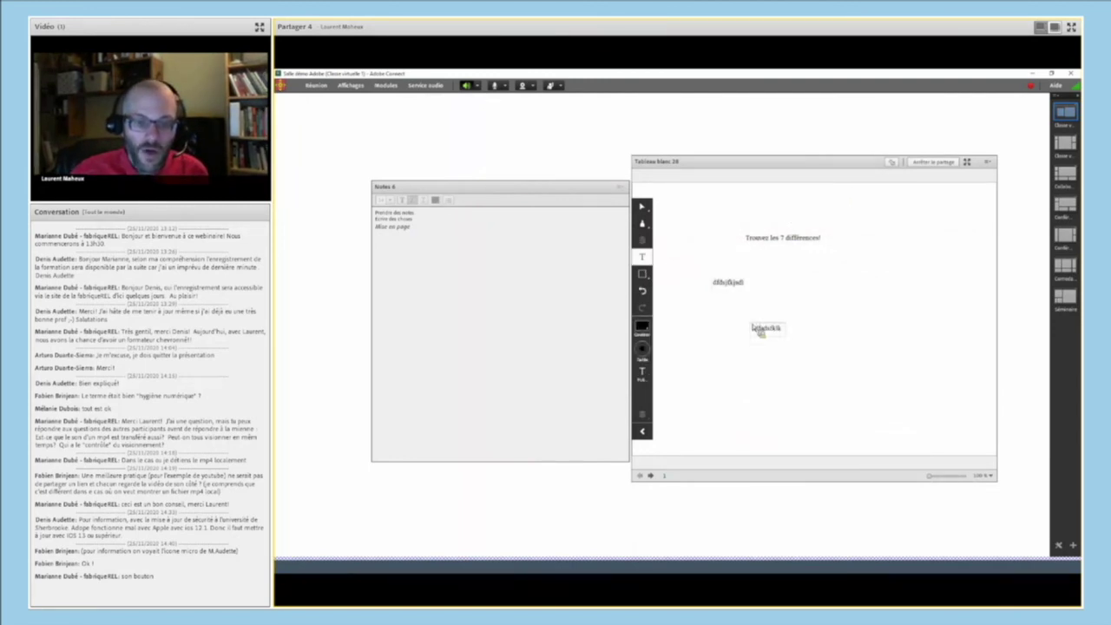
{"action": "left_click", "coordinate": [831, 300]}
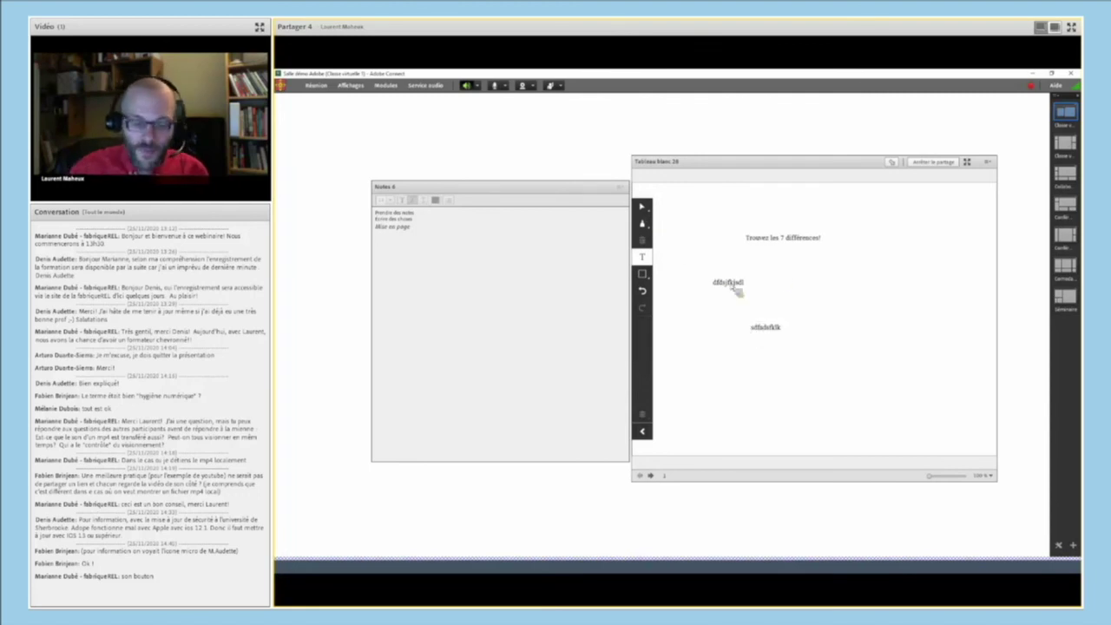
- Extend the first random text on the whiteboard and move it directly under the heading
{"action": "left_click", "coordinate": [642, 207]}
{"action": "left_click", "coordinate": [728, 283]}
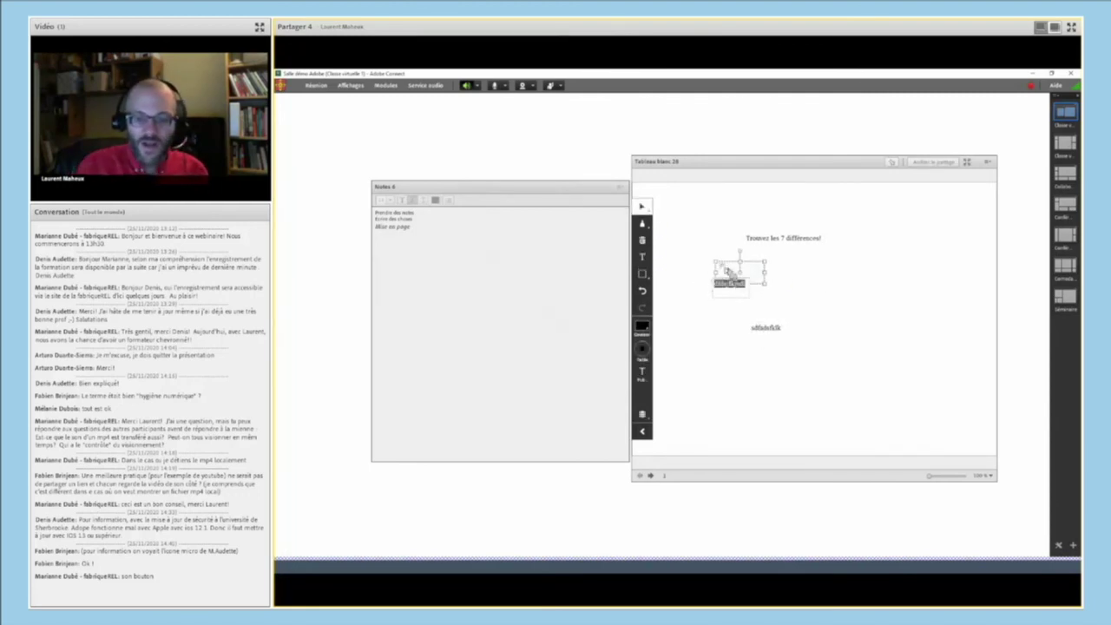
{"action": "mouse_move", "coordinate": [728, 272]}
{"action": "left_mouse_down"}
{"action": "mouse_move", "coordinate": [721, 254]}
{"action": "mouse_move", "coordinate": [736, 271]}
{"action": "left_mouse_up"}
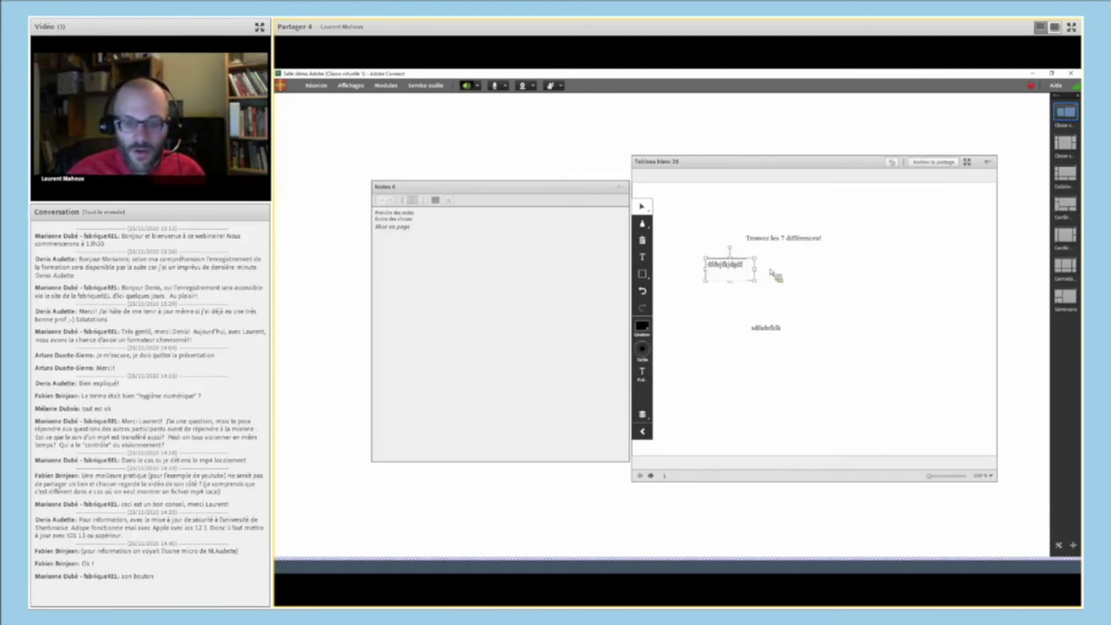
{"action": "left_click_drag", "start_coordinate": [755, 279], "coordinate": [782, 250]}
- Move the second random text block up so that it sits directly below the first one
{"action": "left_click", "coordinate": [762, 326]}
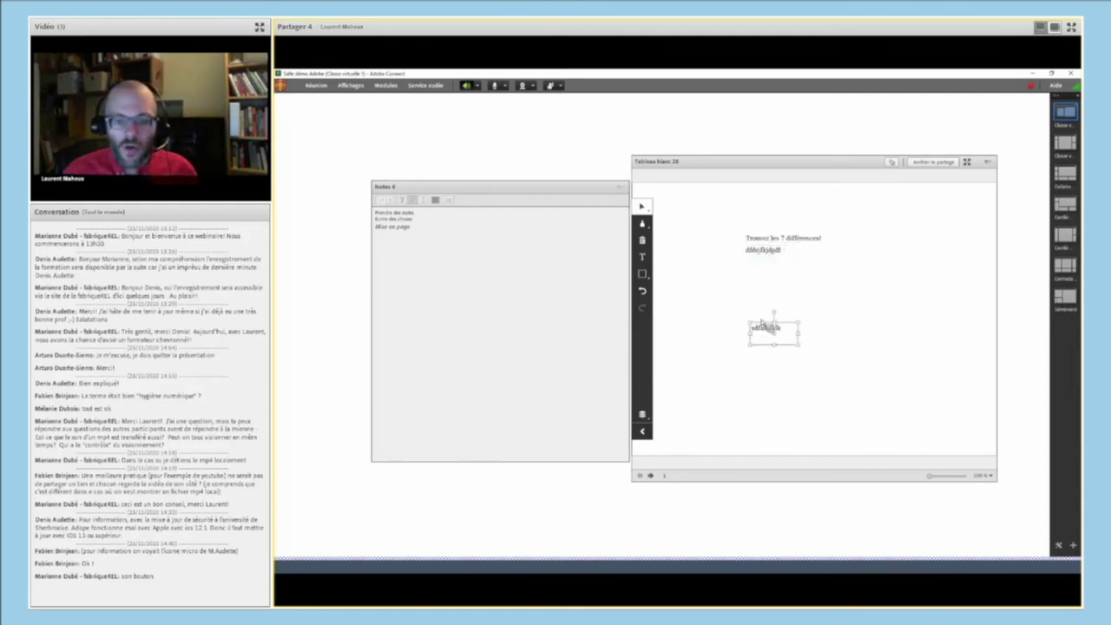
{"action": "left_click", "coordinate": [766, 306]}
{"action": "left_click", "coordinate": [766, 325]}
{"action": "left_click", "coordinate": [766, 328]}
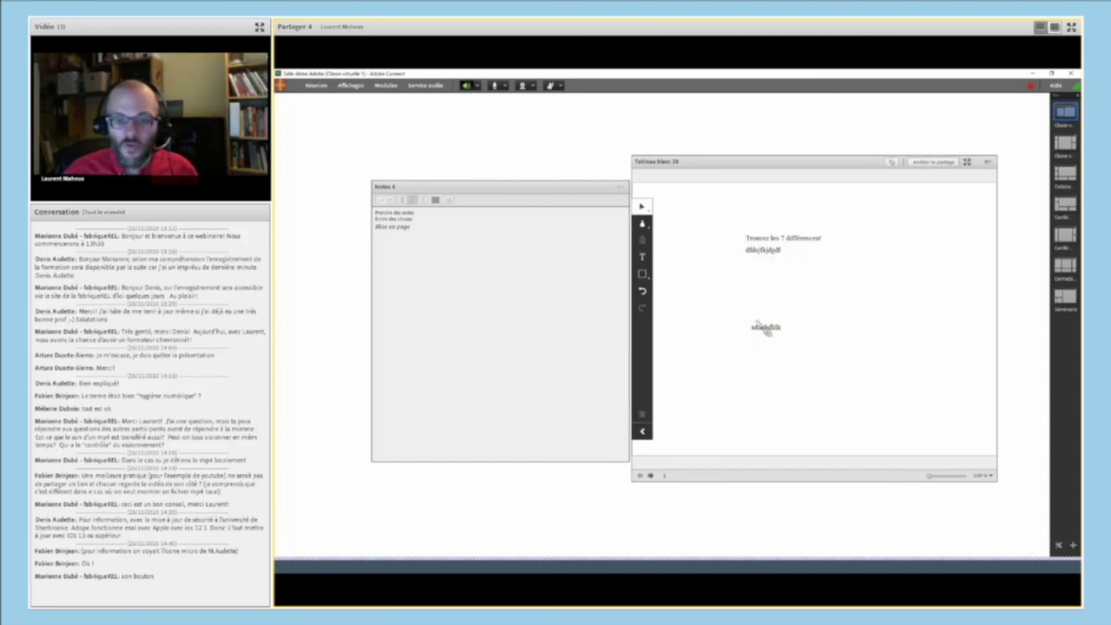
{"action": "left_click", "coordinate": [767, 329]}
{"action": "left_click_drag", "start_coordinate": [767, 329], "coordinate": [769, 277]}
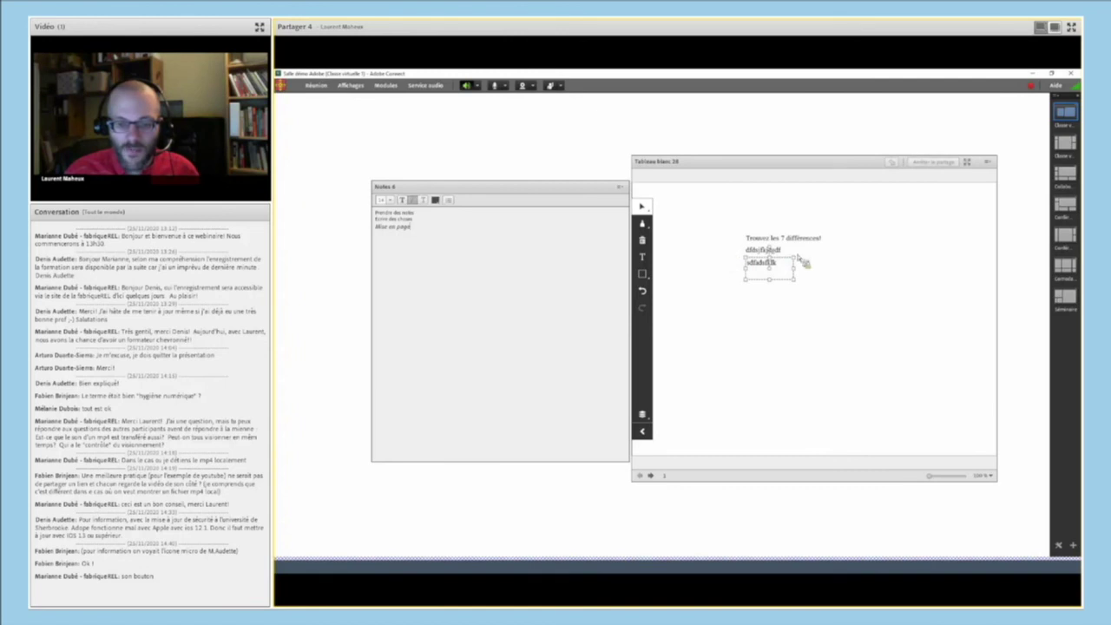
- Write three lines of random text below "Mise en page" in the notes pod
{"action": "type", "text": "fds"}
{"action": "key", "text": "Return"}
{"action": "type", "text": "sdsdfsdf"}
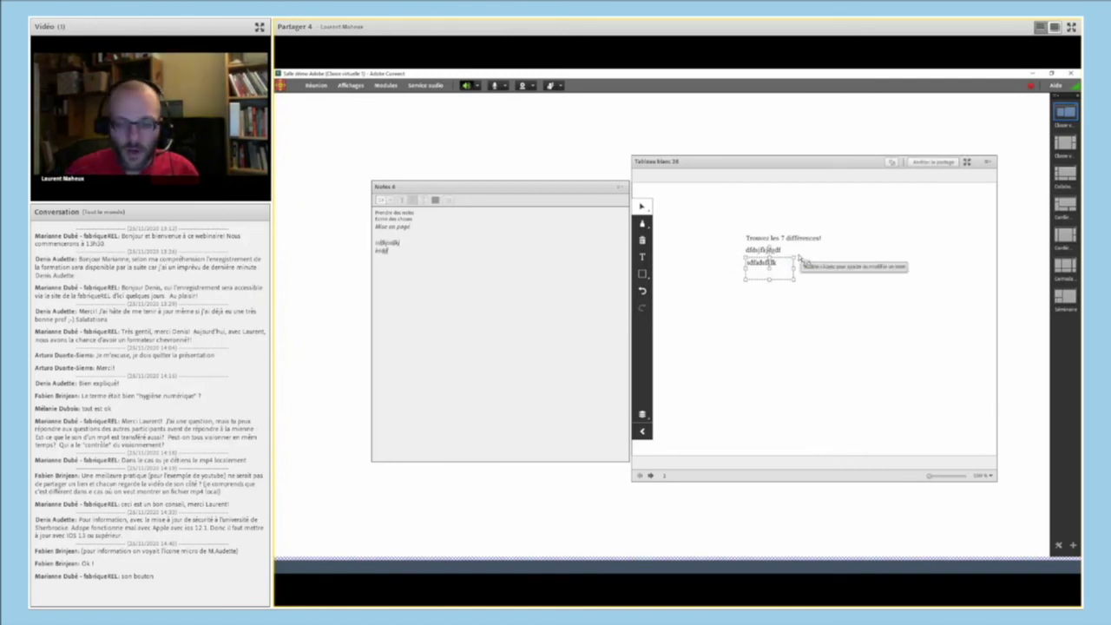
{"action": "key", "text": "Return"}
{"action": "type", "text": "sdfsd"}
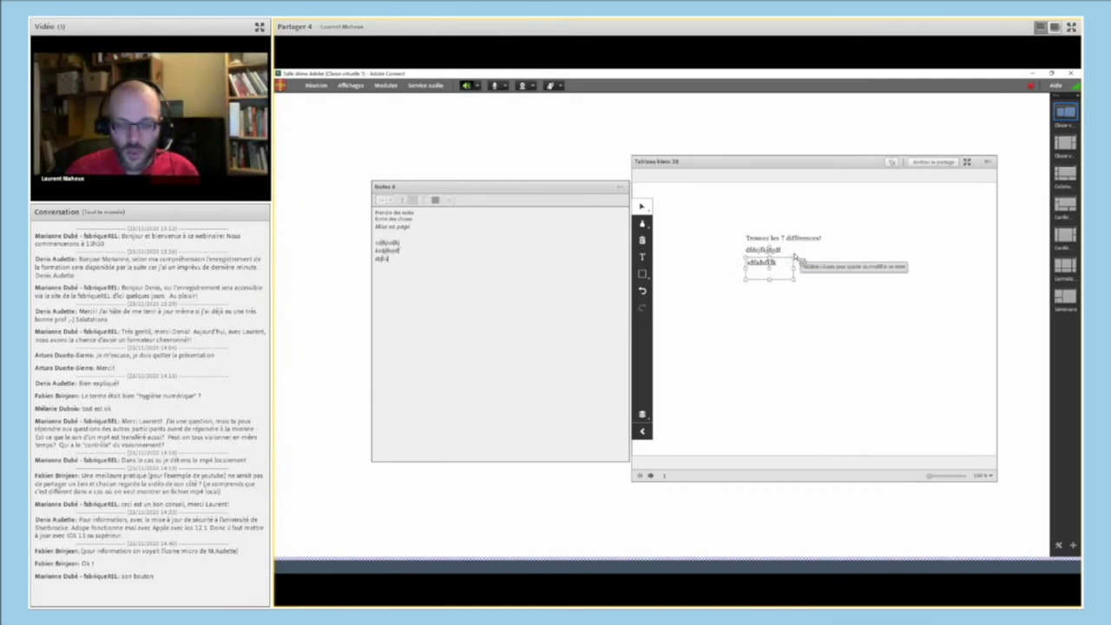
- Turn the last line of the notes into a bullet and add a second bulleted line of random text
{"action": "left_click", "coordinate": [490, 189]}
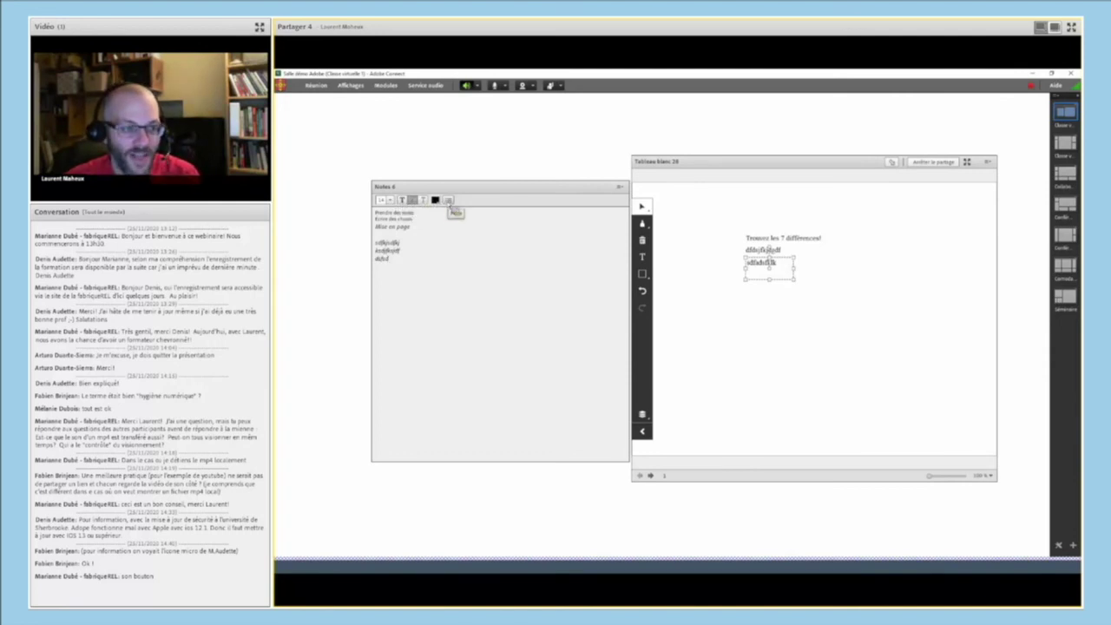
{"action": "left_click", "coordinate": [449, 201]}
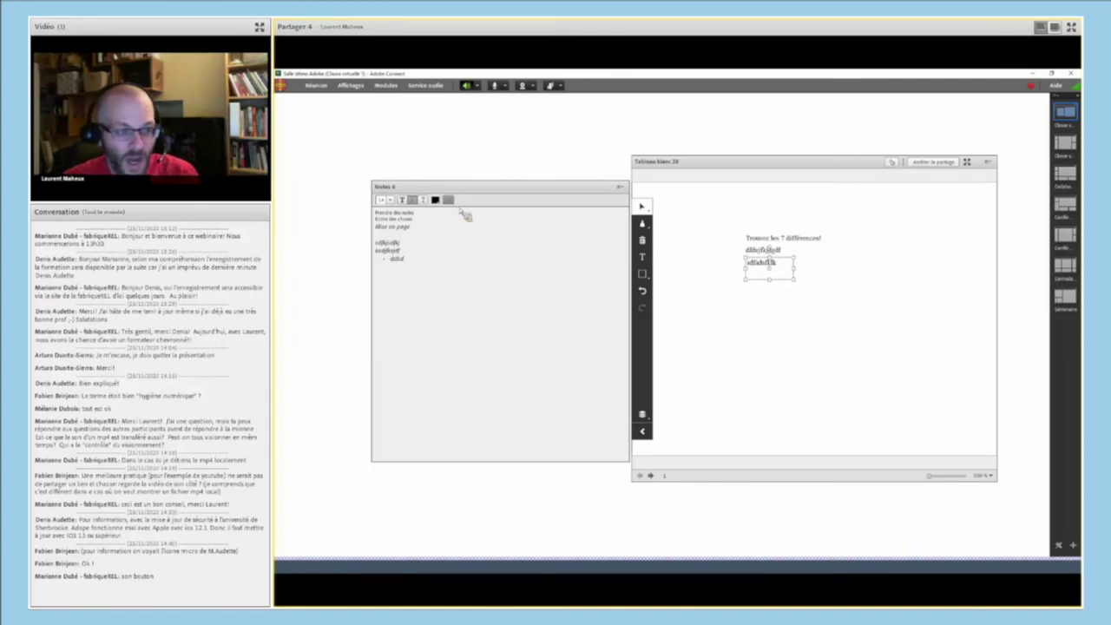
{"action": "key", "text": "Return"}
{"action": "type", "text": "jsrjk"}
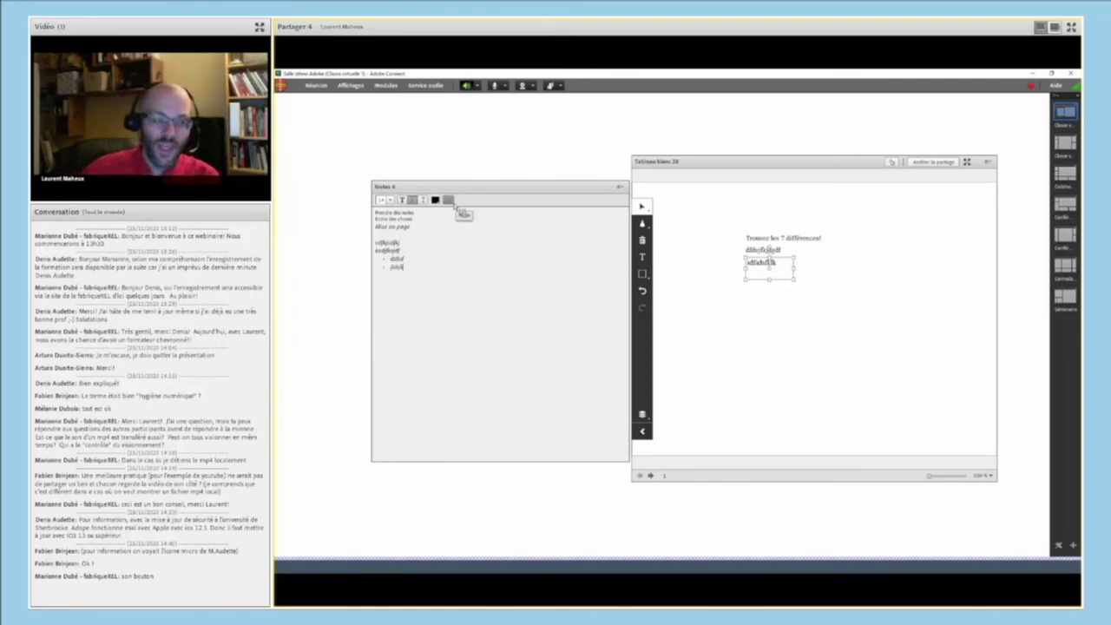
- Hide both the formatted notes pod and the whiteboard pod so the meeting area is empty
{"action": "key", "text": "Return"}
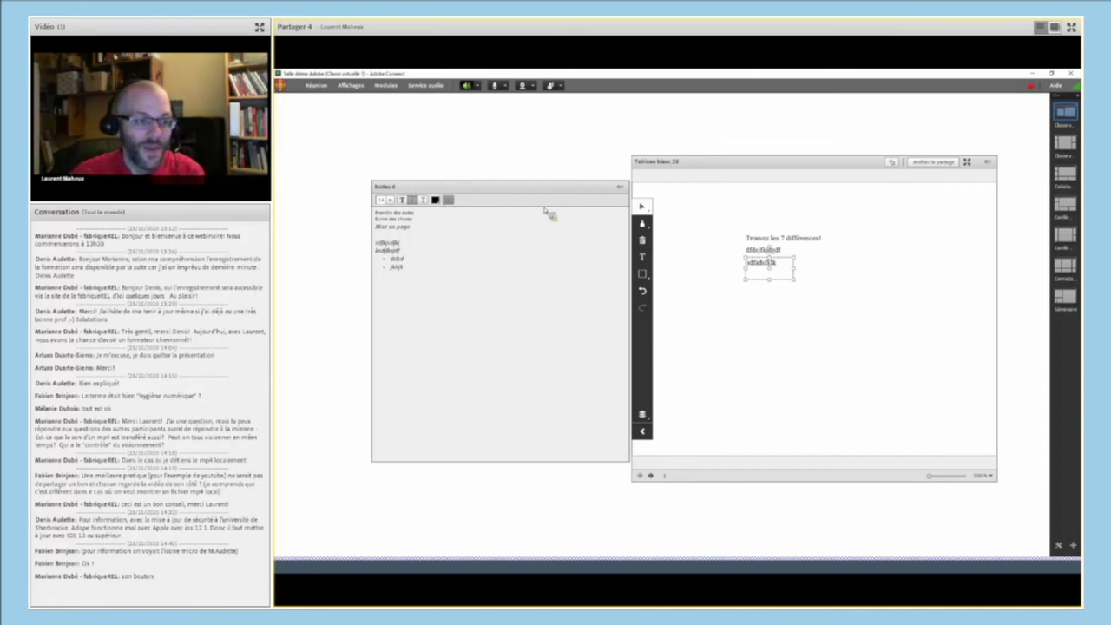
{"action": "left_click", "coordinate": [621, 188]}
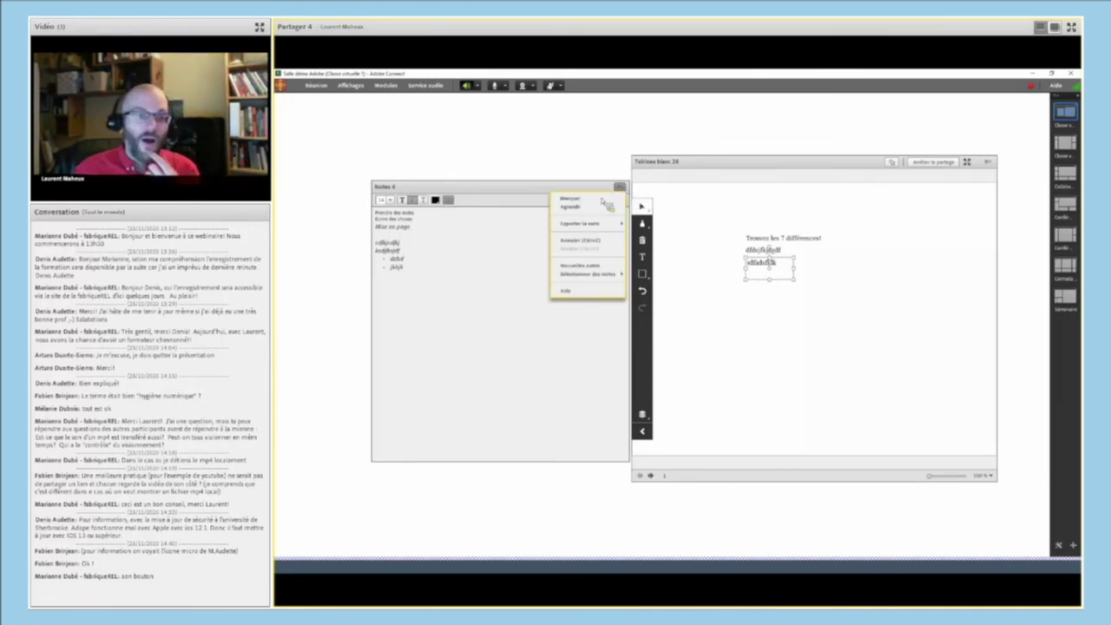
{"action": "left_click", "coordinate": [601, 200]}
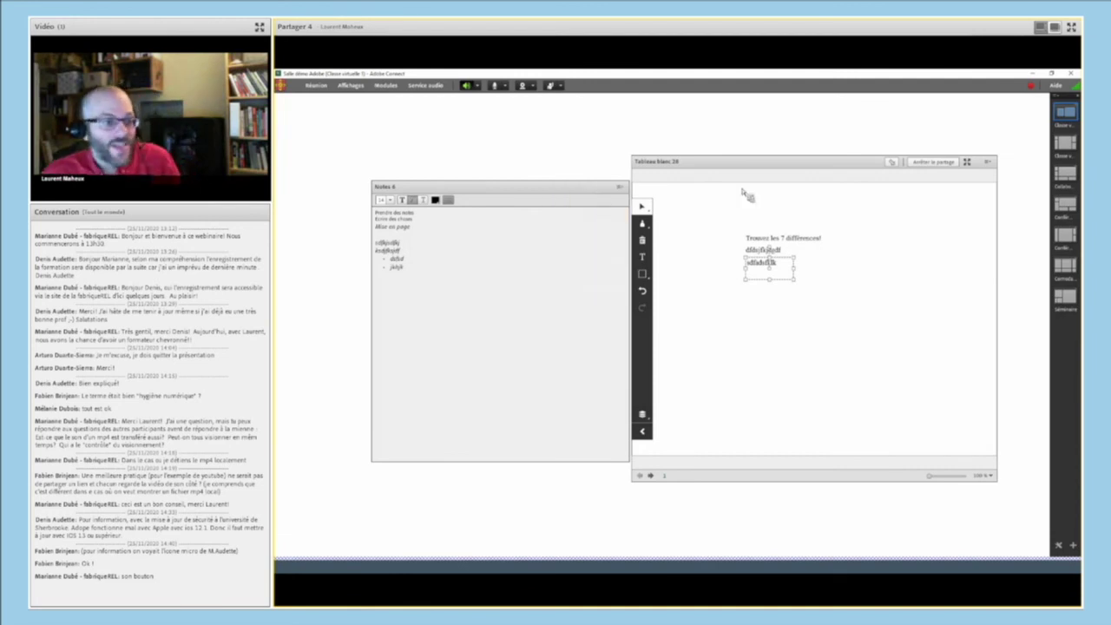
{"action": "left_click", "coordinate": [988, 161]}
{"action": "left_click", "coordinate": [953, 177]}
- Display the existing "Notes" pod in the empty meeting area
{"action": "left_click", "coordinate": [385, 85]}
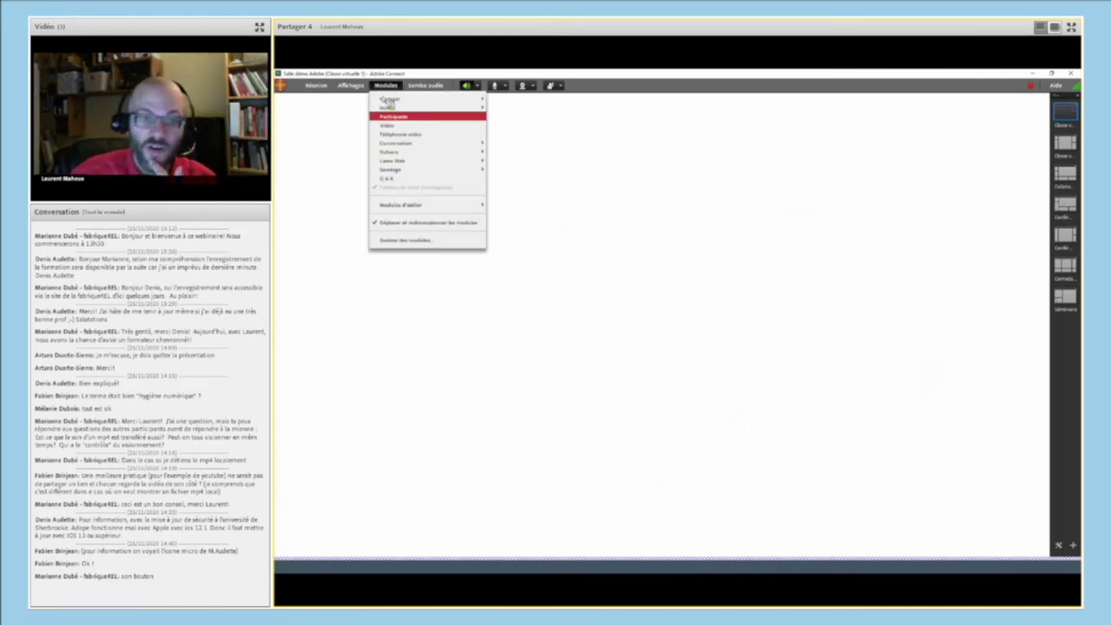
{"action": "mouse_move", "coordinate": [395, 109]}
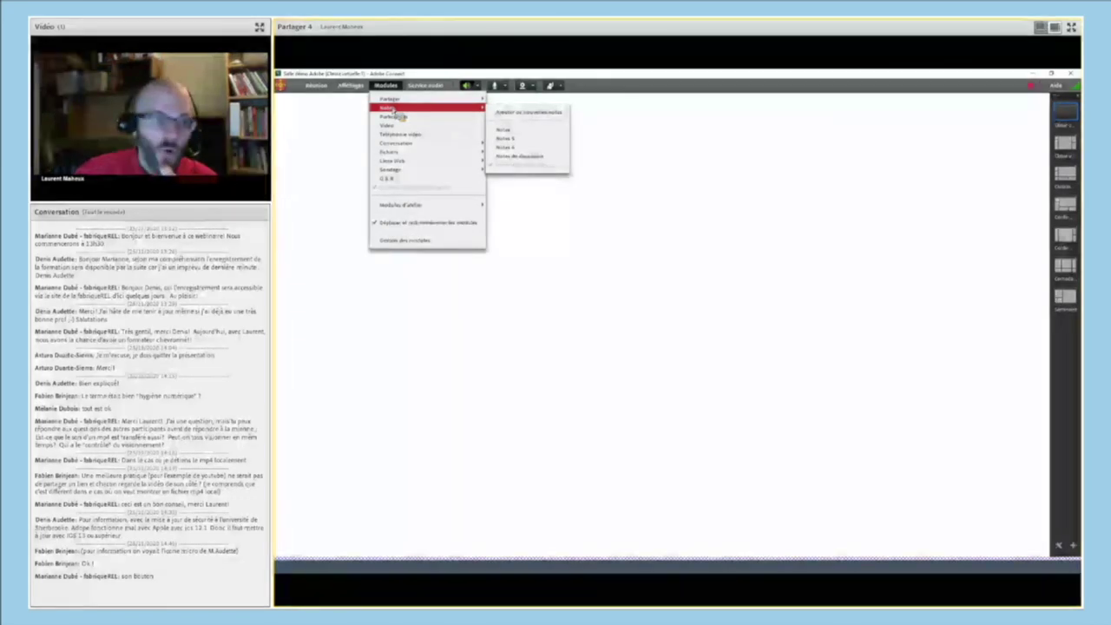
{"action": "mouse_move", "coordinate": [454, 111]}
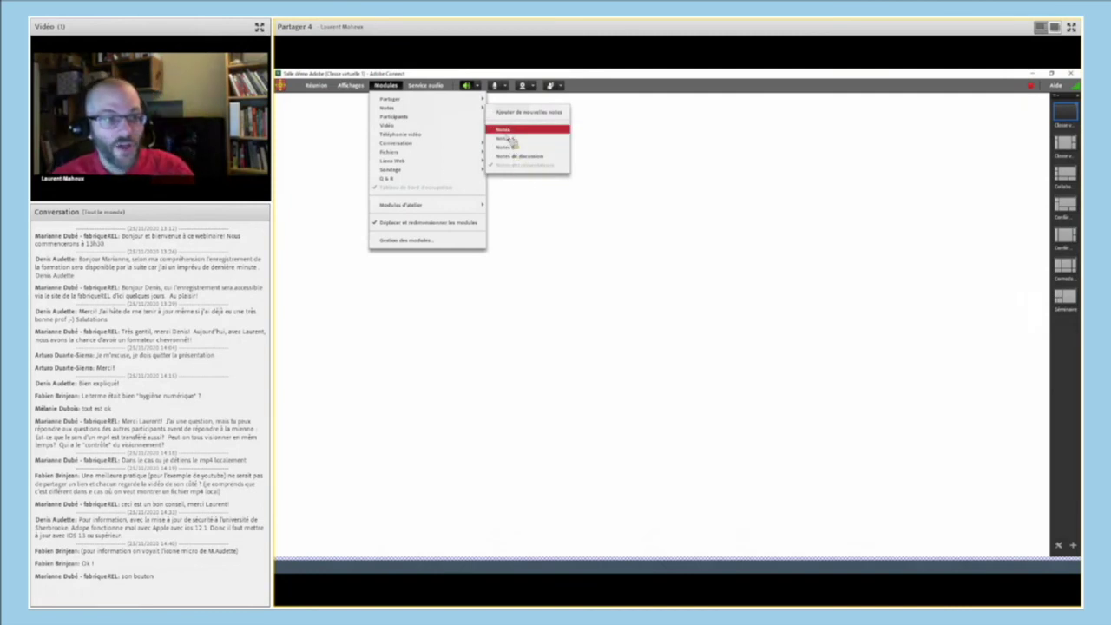
{"action": "left_click", "coordinate": [511, 139]}
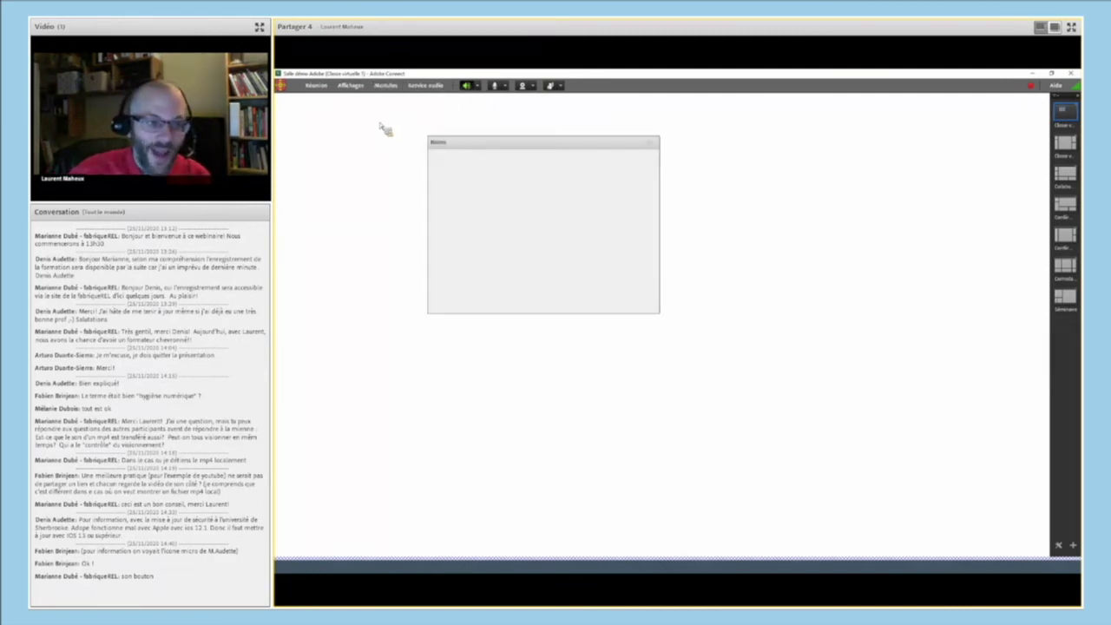
{"action": "left_click", "coordinate": [548, 193]}
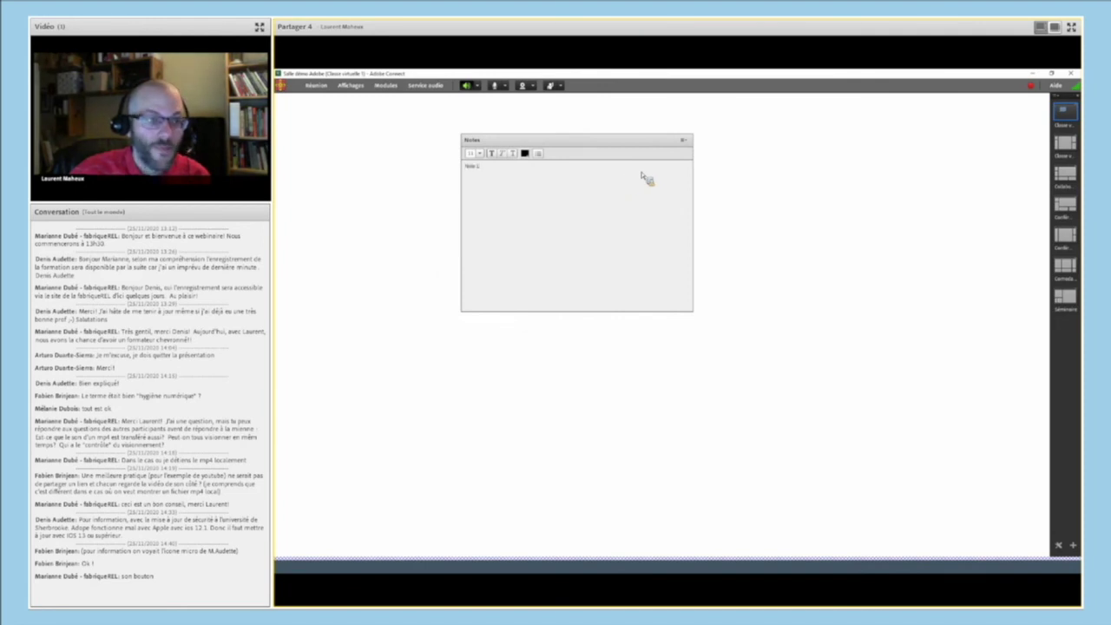
- Hide the "Notes" pod and bring it back from the list of existing notes
{"action": "left_click", "coordinate": [683, 140]}
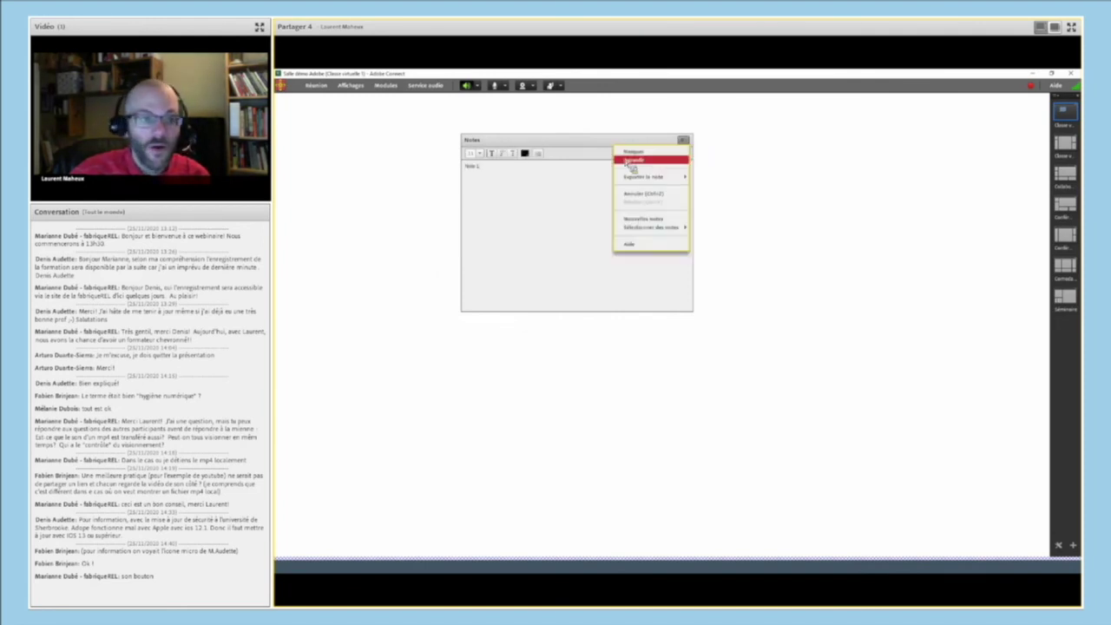
{"action": "left_click", "coordinate": [447, 110]}
{"action": "left_click", "coordinate": [384, 90]}
{"action": "left_click", "coordinate": [383, 92]}
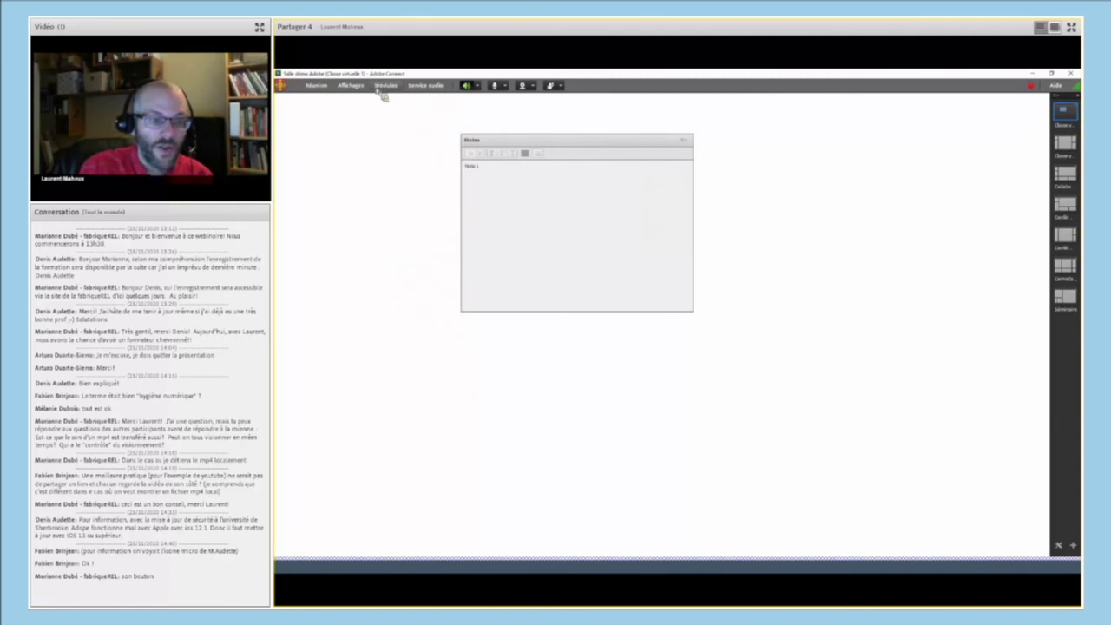
{"action": "left_click", "coordinate": [688, 142]}
{"action": "left_click", "coordinate": [385, 87]}
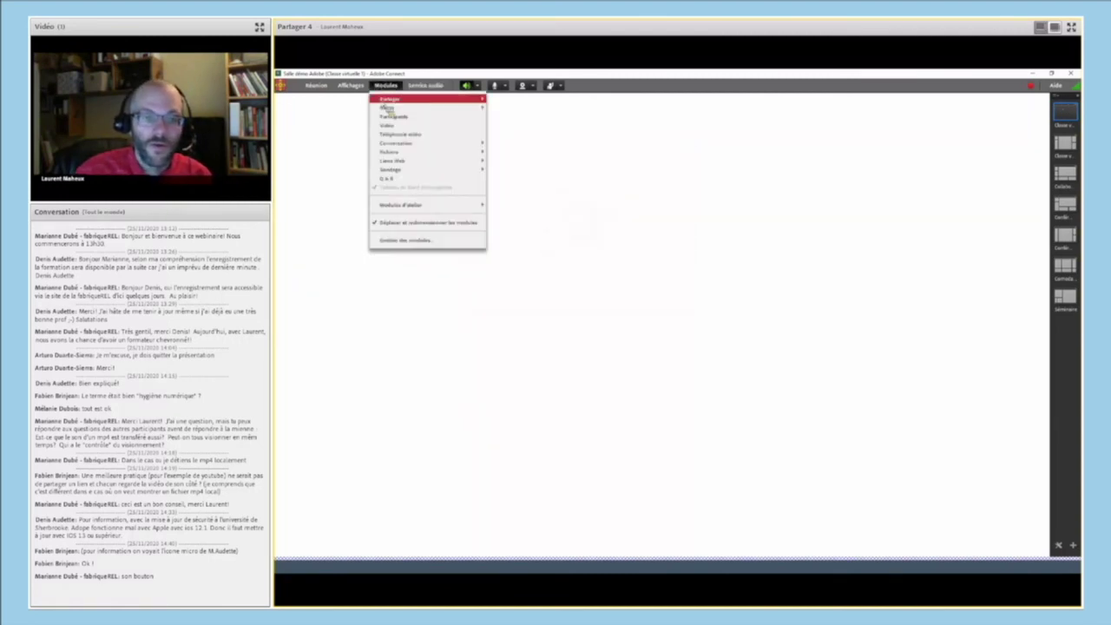
{"action": "mouse_move", "coordinate": [387, 107]}
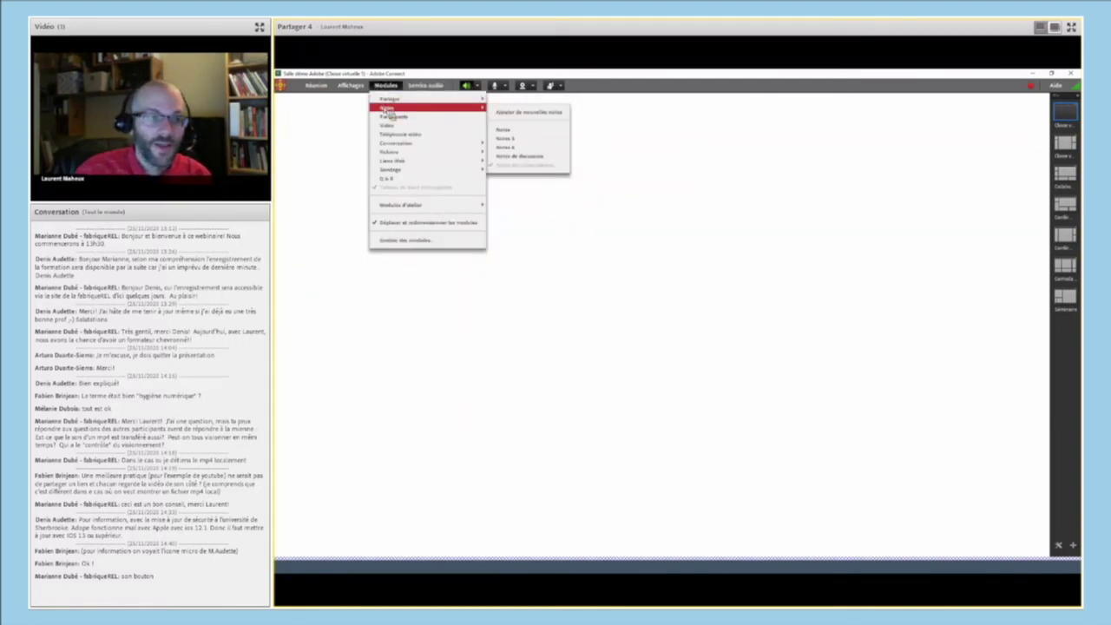
{"action": "left_click", "coordinate": [518, 132]}
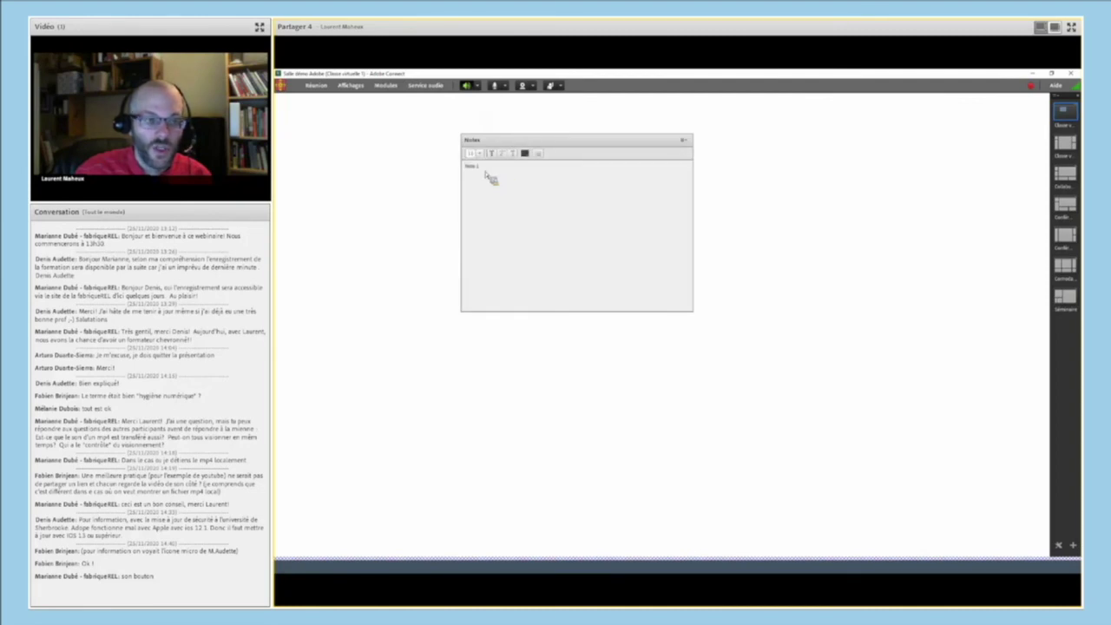
- Display the notes pod containing the formatted text as well, and place it side by side with the "Notes" pod
{"action": "left_click", "coordinate": [393, 87]}
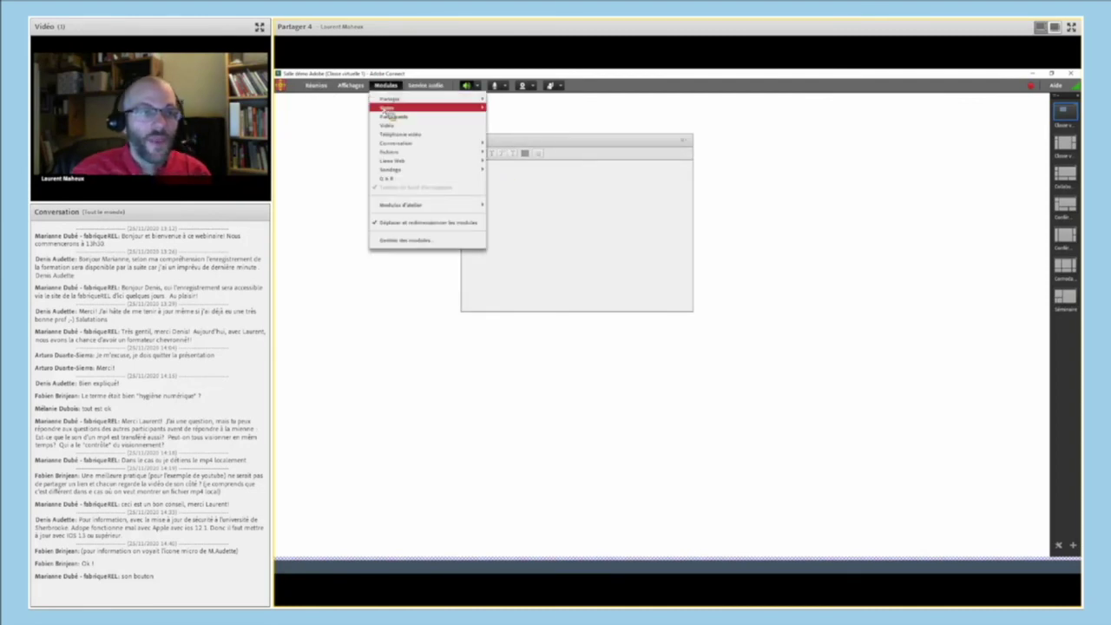
{"action": "mouse_move", "coordinate": [454, 116]}
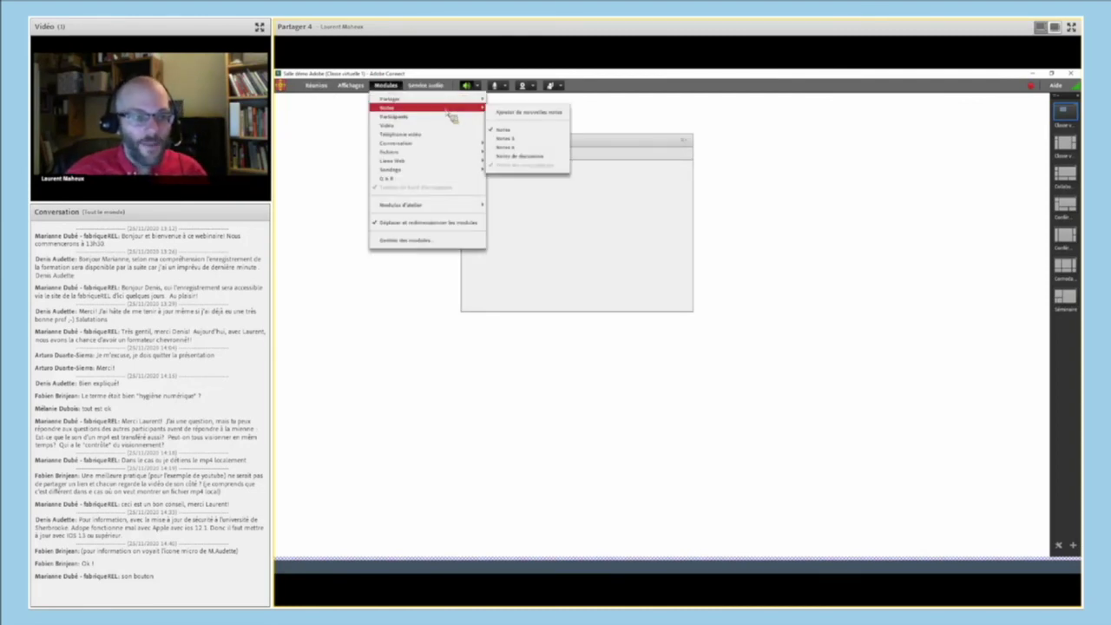
{"action": "left_click", "coordinate": [510, 150]}
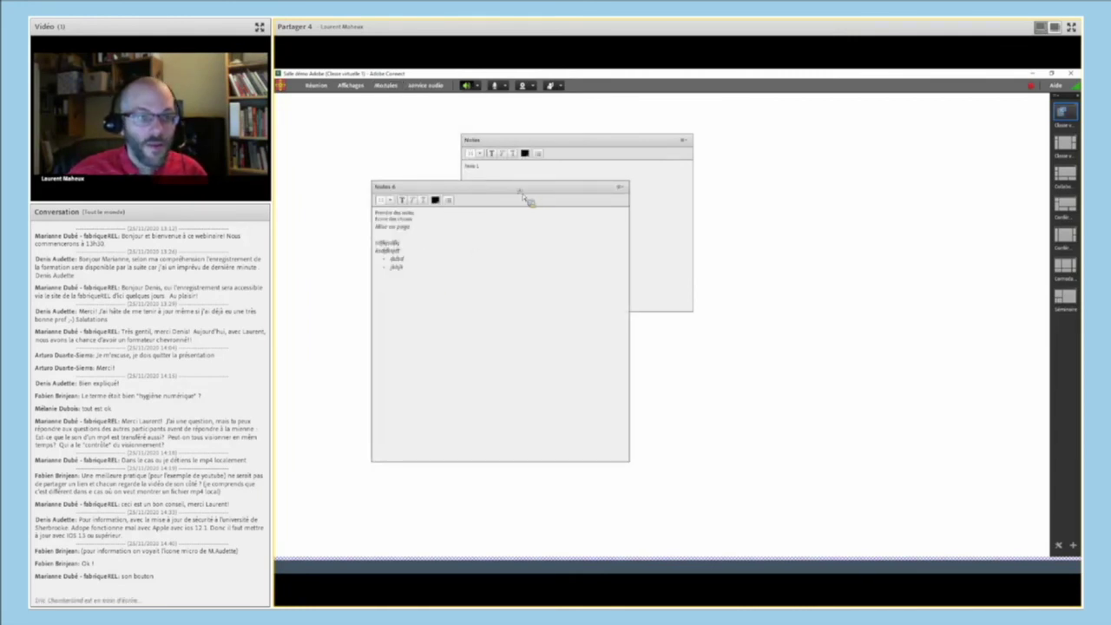
{"action": "left_click_drag", "start_coordinate": [525, 189], "coordinate": [886, 128]}
{"action": "left_click_drag", "start_coordinate": [678, 144], "coordinate": [446, 112]}
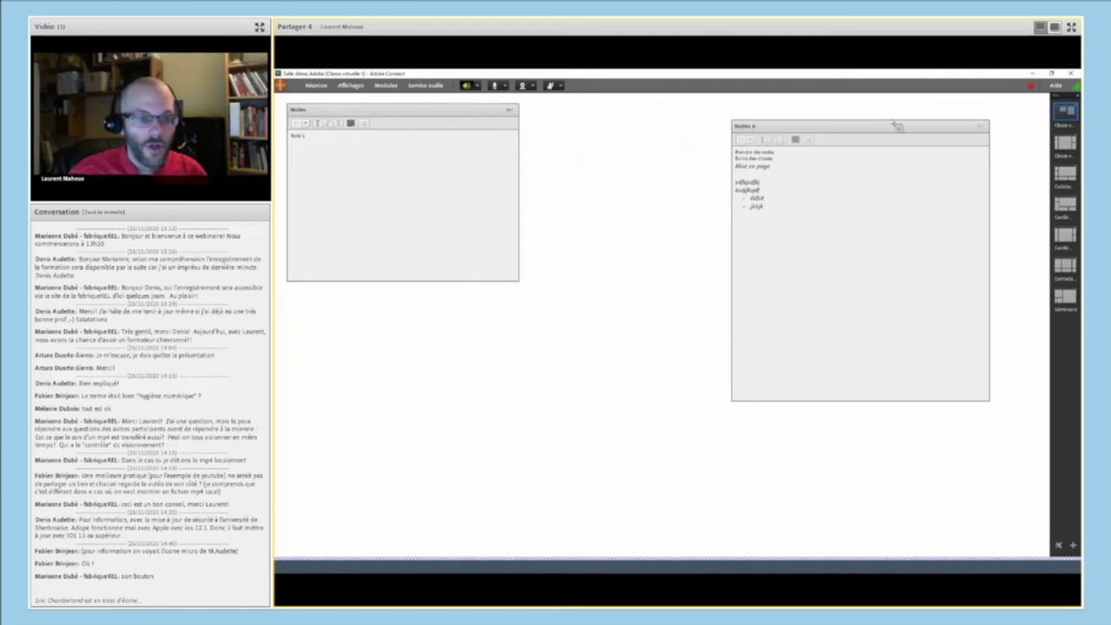
{"action": "left_click_drag", "start_coordinate": [898, 124], "coordinate": [730, 122]}
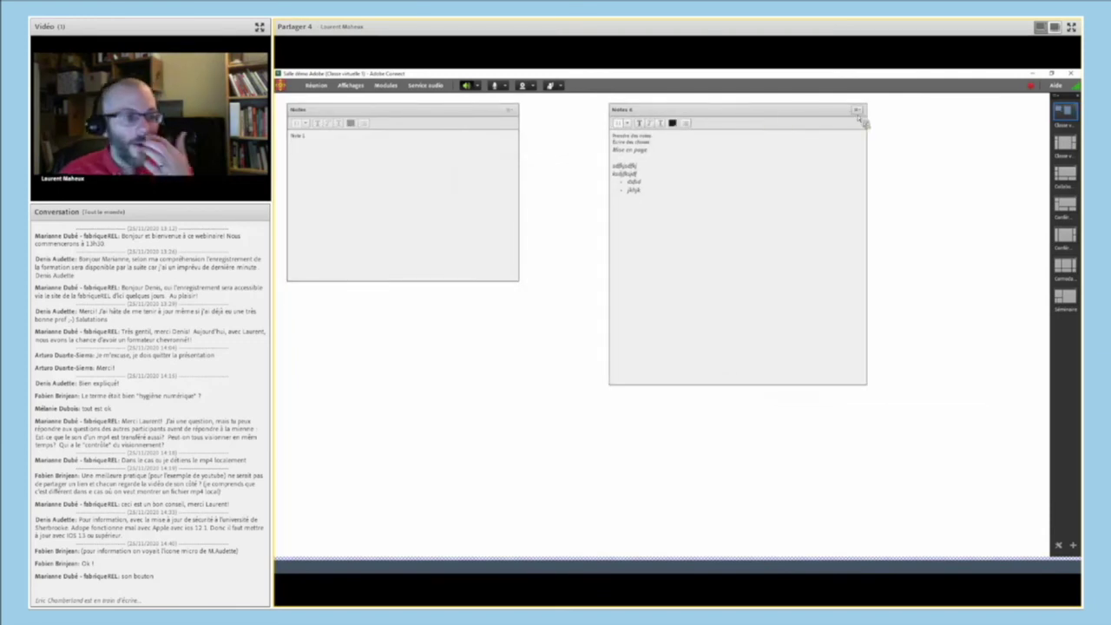
- Move the two notes pods apart to opposite edges of the meeting area and activate each one in turn
{"action": "left_click", "coordinate": [857, 109]}
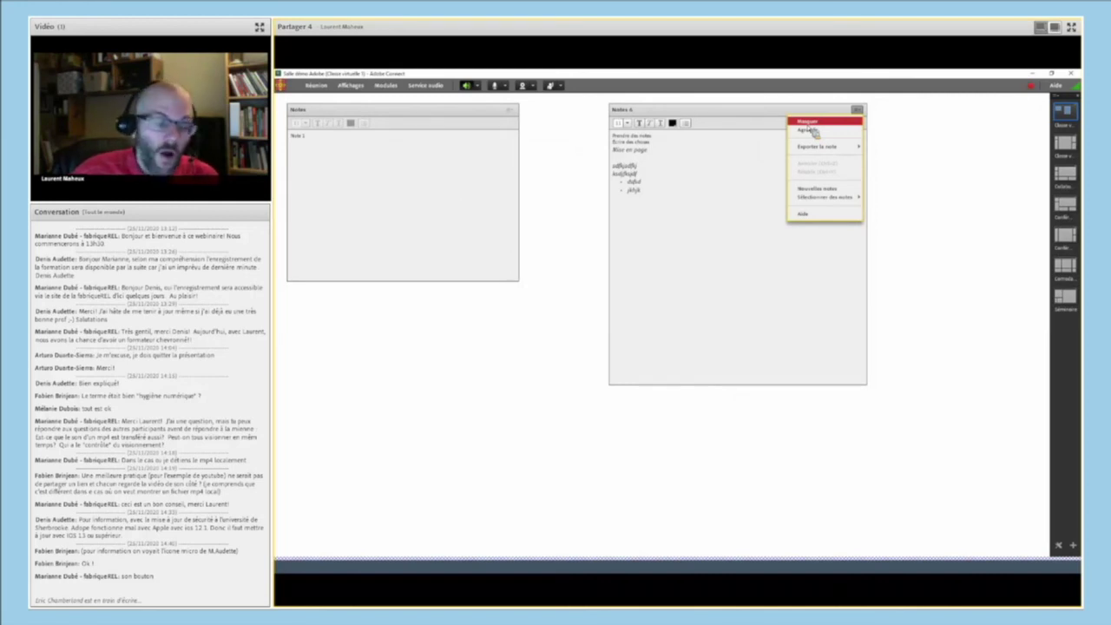
{"action": "left_click", "coordinate": [721, 109]}
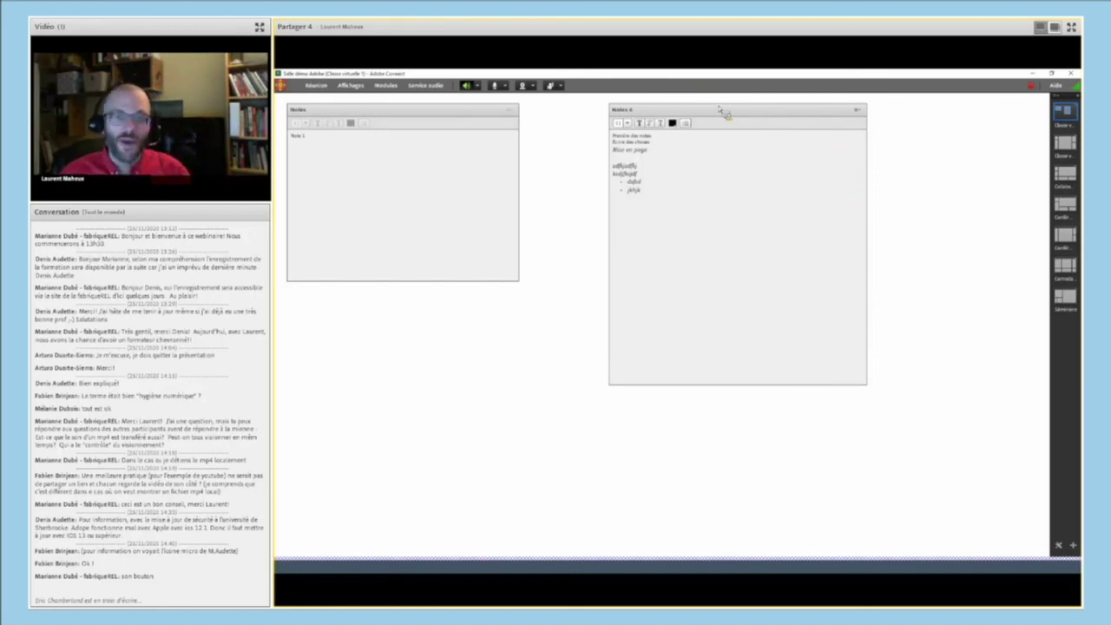
{"action": "left_click_drag", "start_coordinate": [713, 119], "coordinate": [889, 110]}
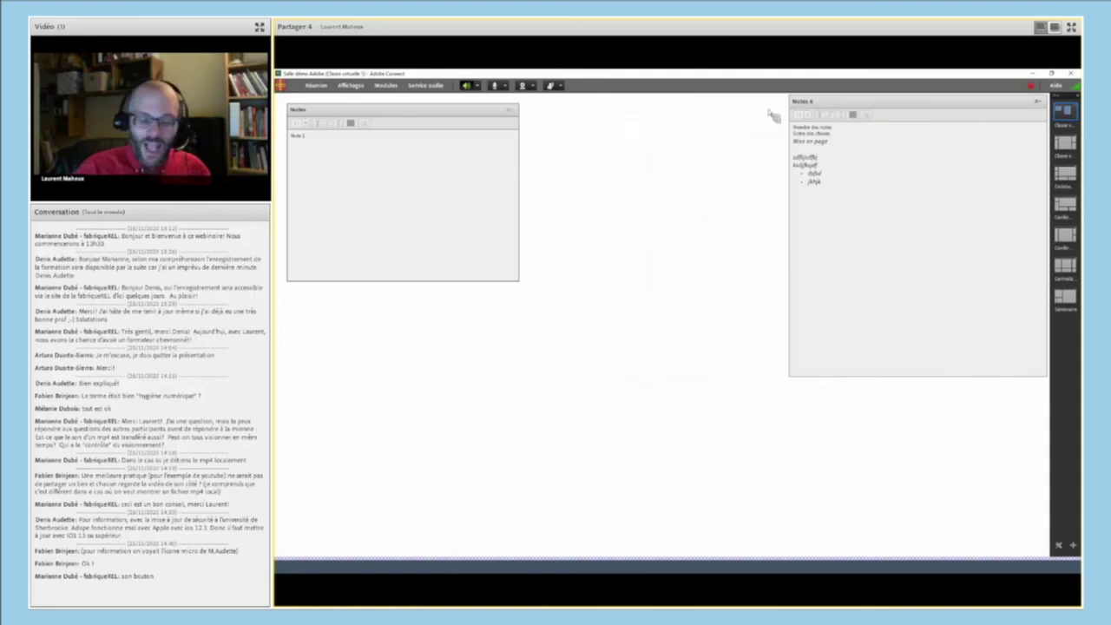
{"action": "left_click_drag", "start_coordinate": [396, 114], "coordinate": [385, 105]}
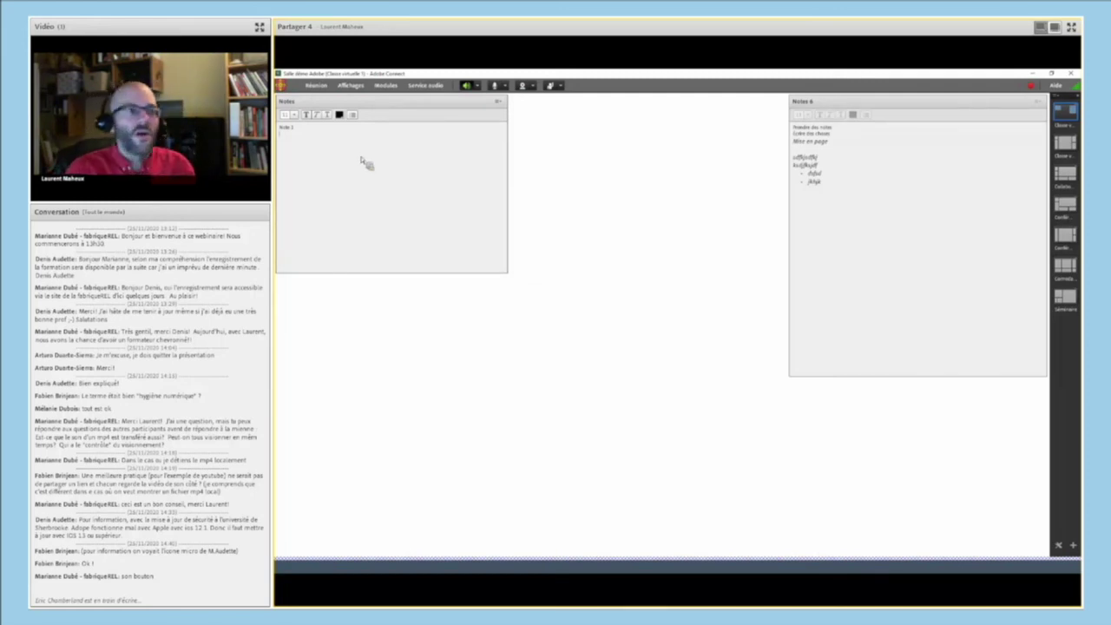
{"action": "left_click", "coordinate": [892, 225]}
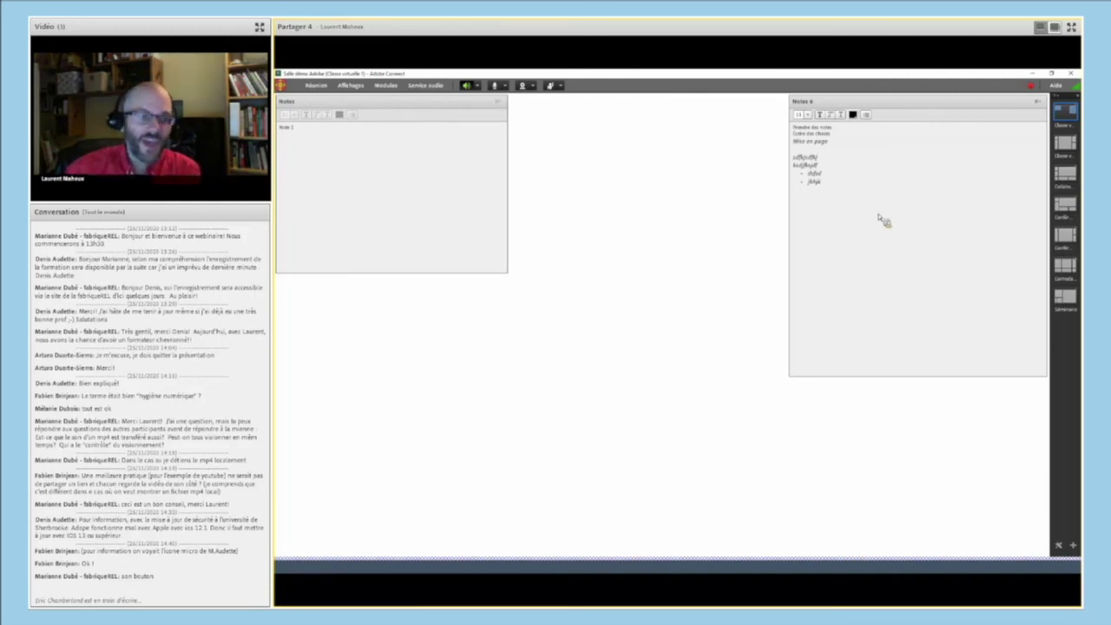
{"action": "left_click", "coordinate": [500, 235]}
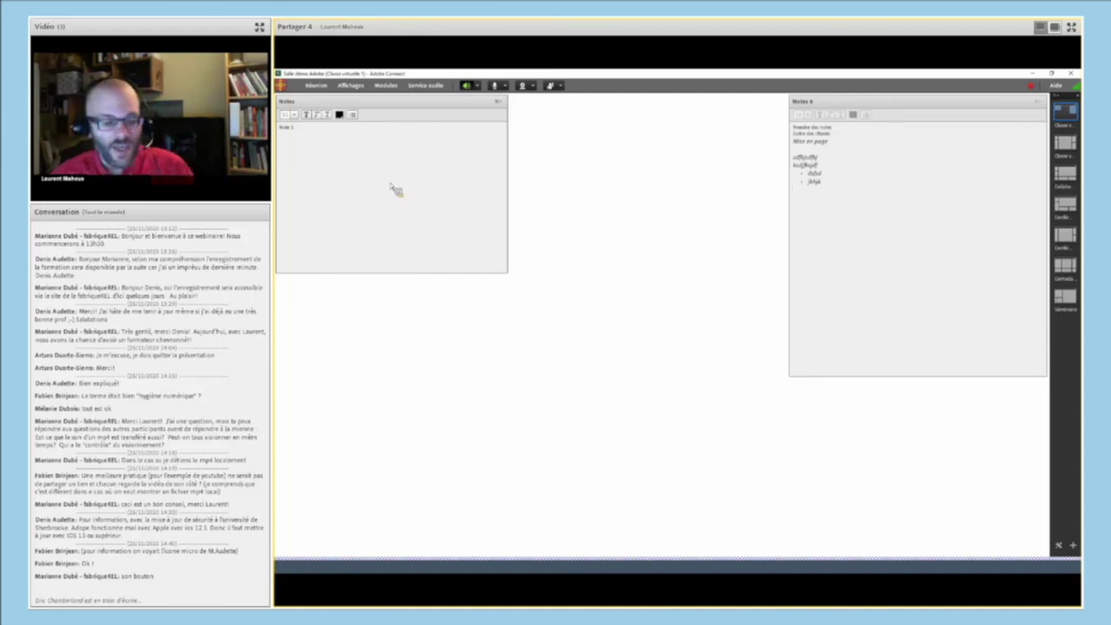
{"action": "left_click", "coordinate": [837, 164]}
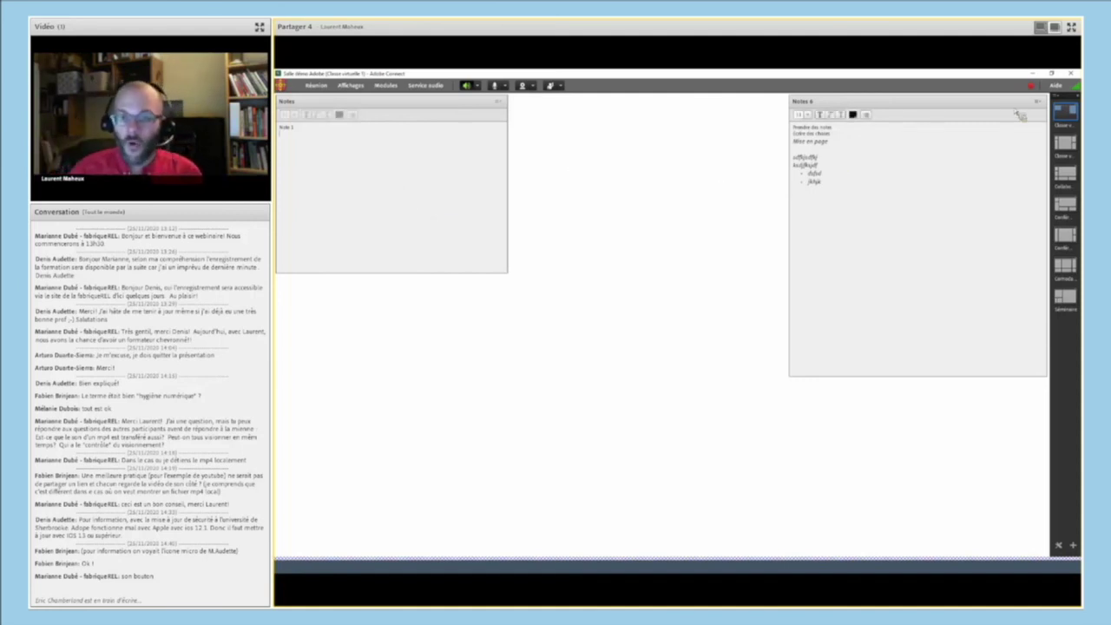
- Hide the formatted notes pod and the "Notes" pod
{"action": "left_click", "coordinate": [1039, 105]}
{"action": "left_click", "coordinate": [999, 112]}
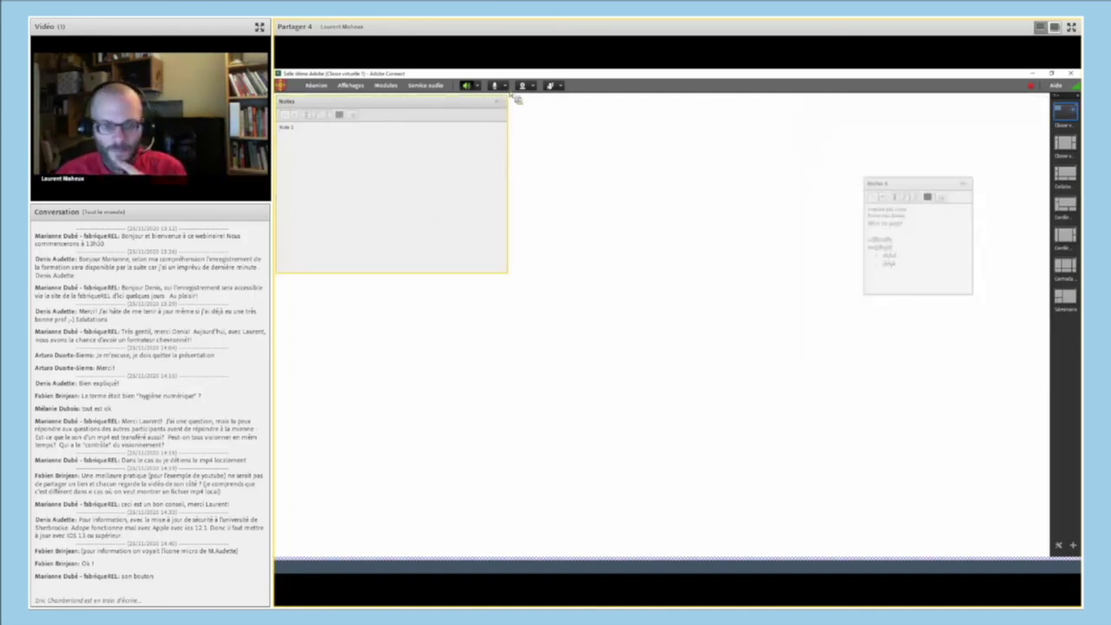
{"action": "left_click", "coordinate": [498, 101]}
{"action": "left_click", "coordinate": [457, 109]}
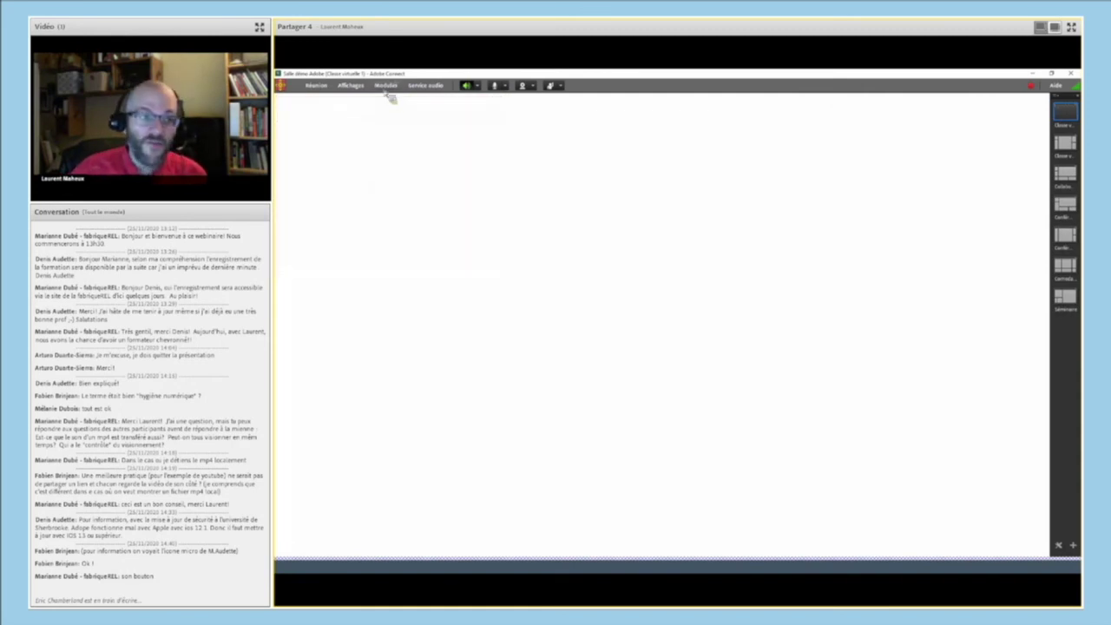
- Display the Participants pod and move it toward the middle of the meeting area
{"action": "left_click", "coordinate": [386, 85]}
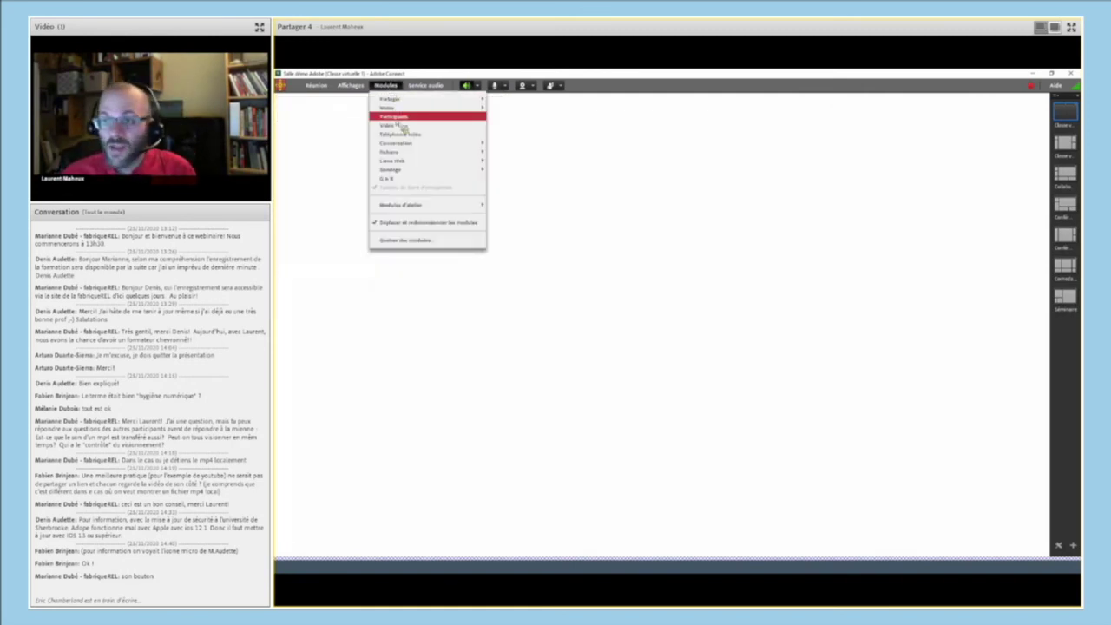
{"action": "left_click", "coordinate": [399, 118]}
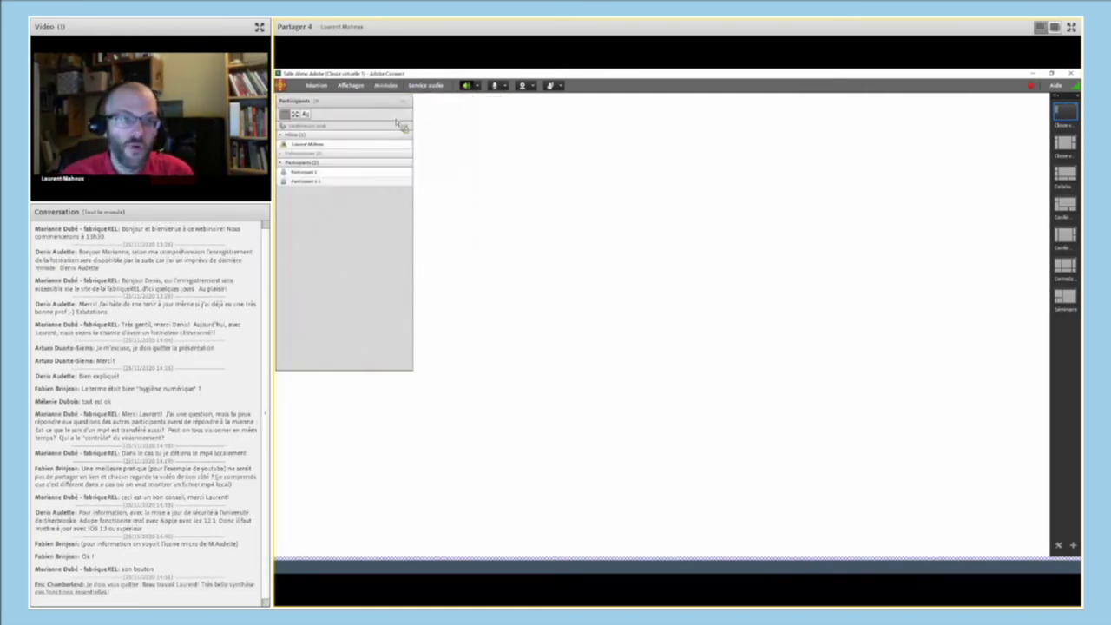
{"action": "left_click_drag", "start_coordinate": [332, 106], "coordinate": [536, 153]}
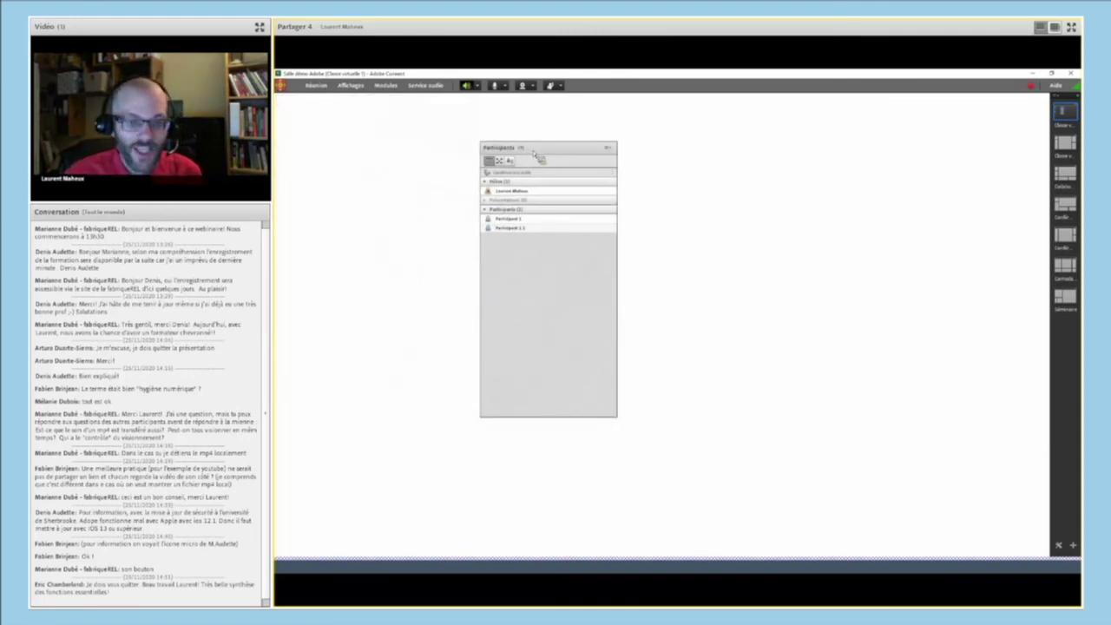
{"action": "left_click", "coordinate": [386, 87]}
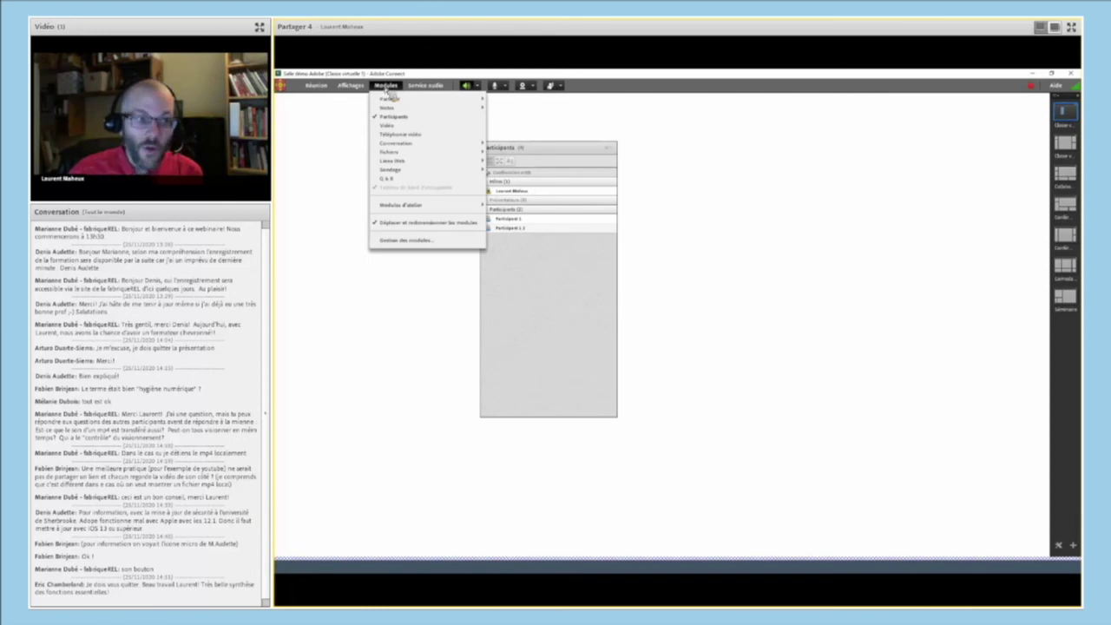
{"action": "mouse_move", "coordinate": [469, 102]}
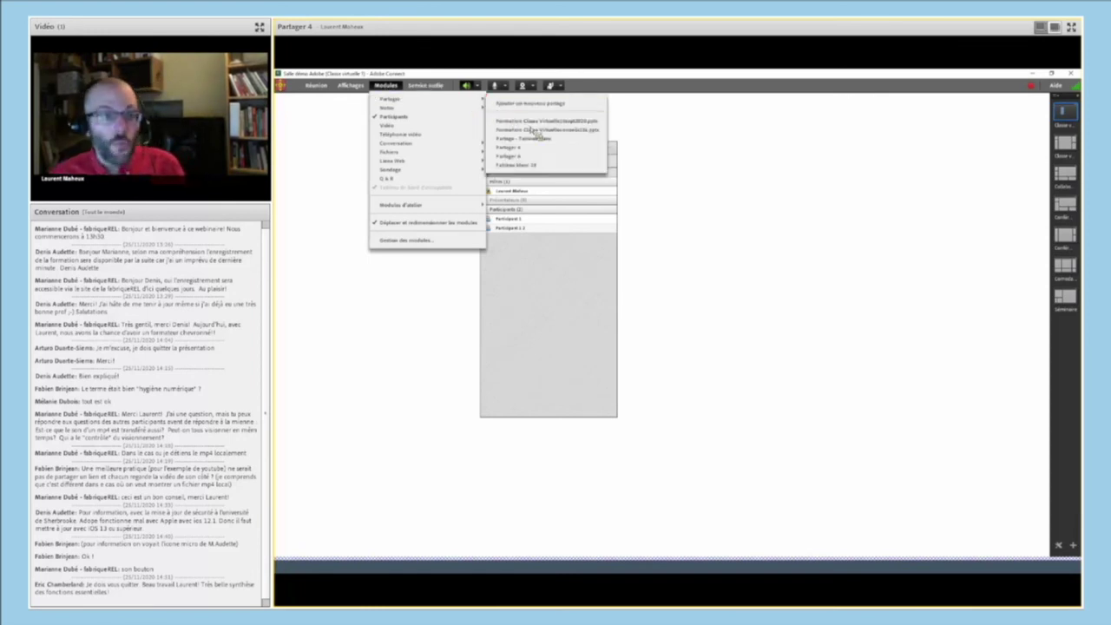
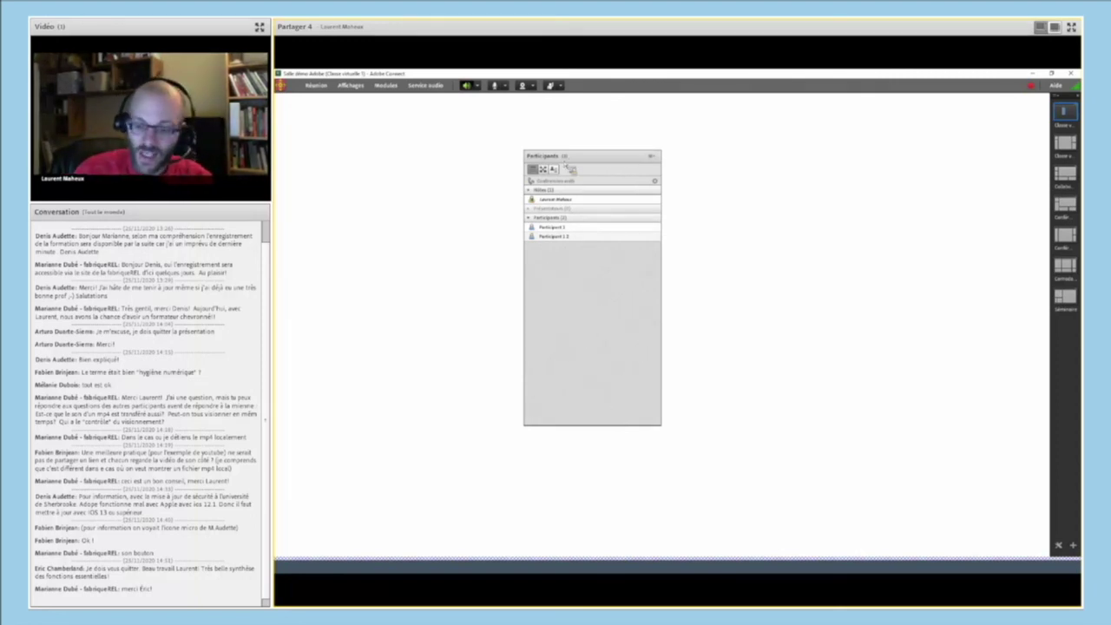
- Alternate the Participants pod between its breakout room view and attendee view, and examine the room assignment options for a participant
{"action": "left_click", "coordinate": [542, 168]}
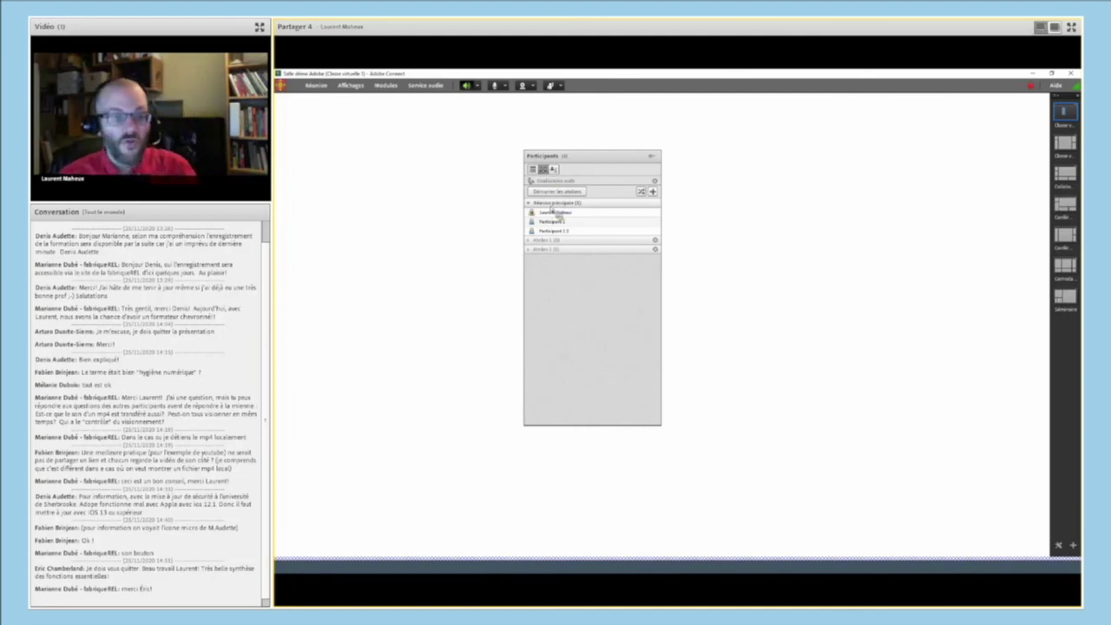
{"action": "left_click_drag", "start_coordinate": [552, 211], "coordinate": [557, 243]}
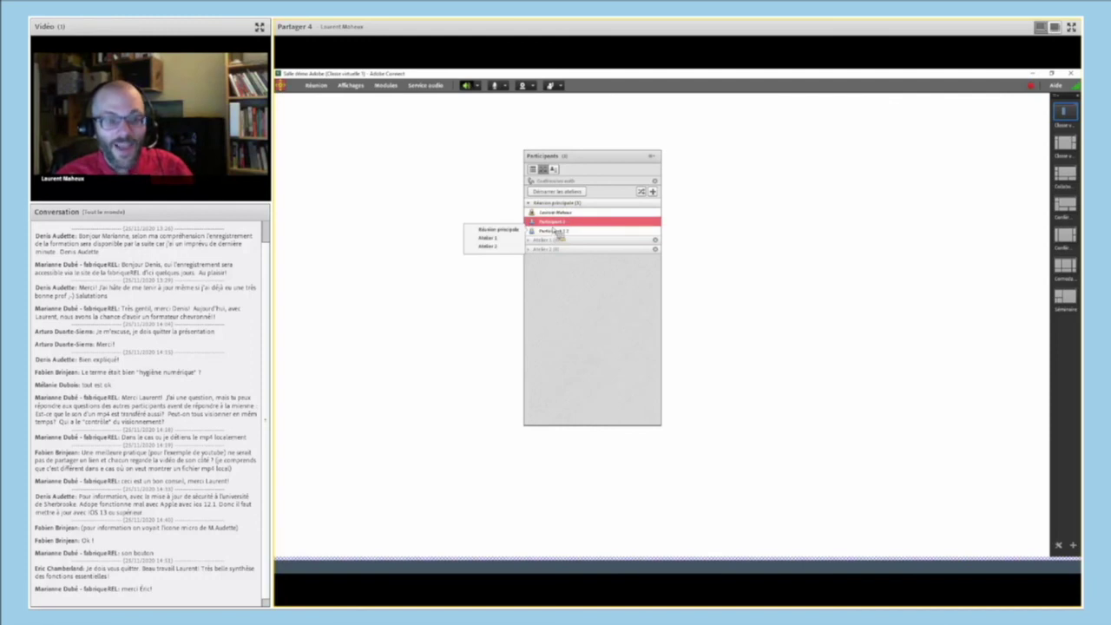
{"action": "left_click", "coordinate": [561, 164]}
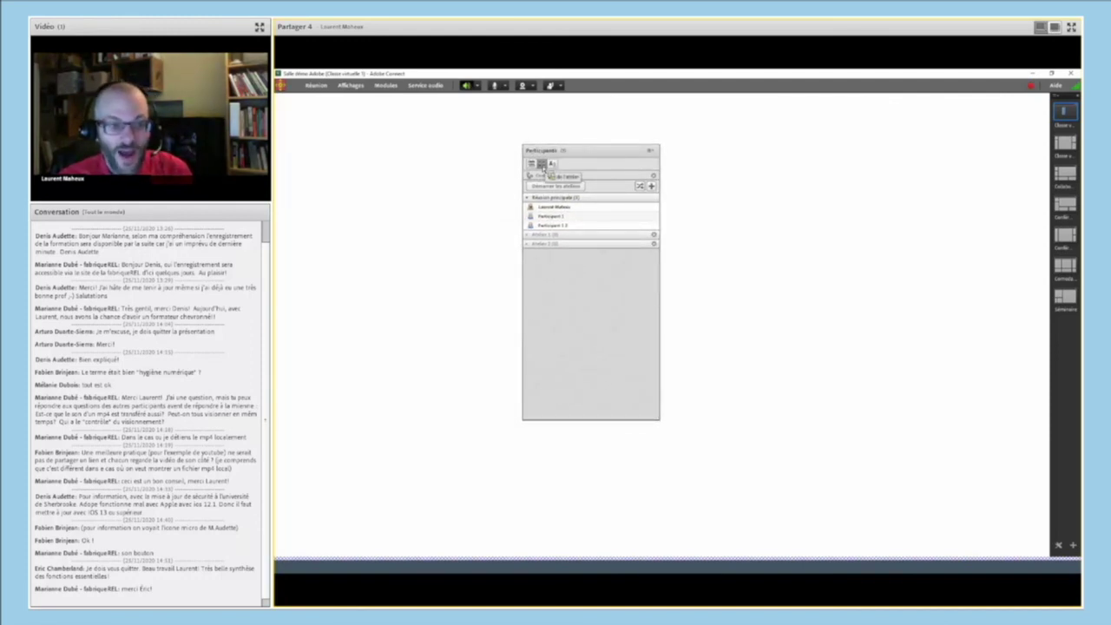
{"action": "left_click", "coordinate": [532, 164]}
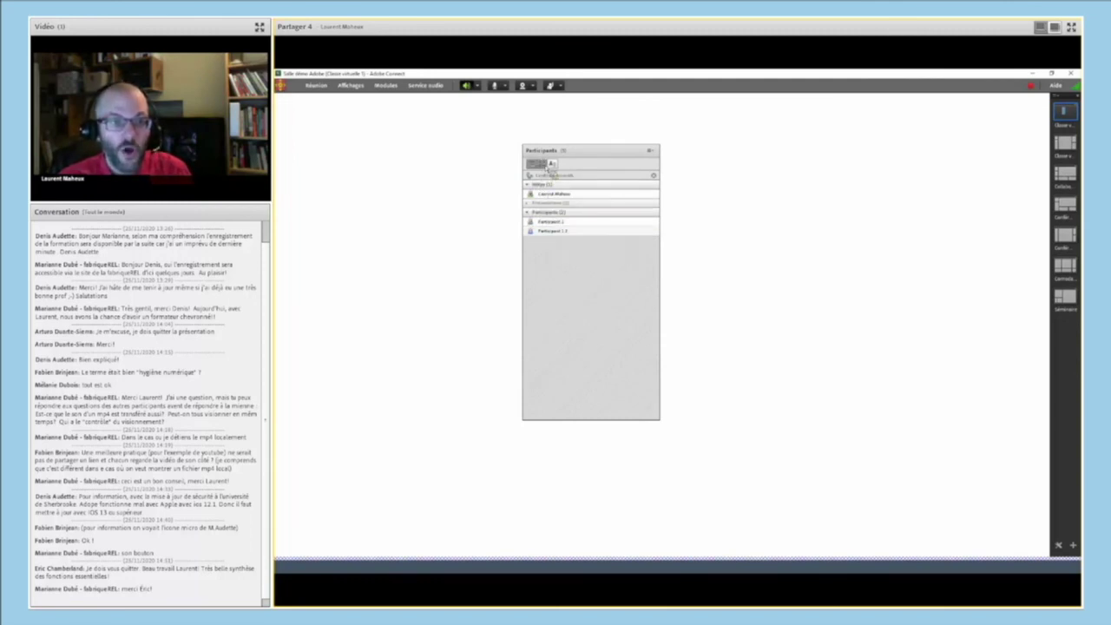
{"action": "left_click", "coordinate": [543, 164]}
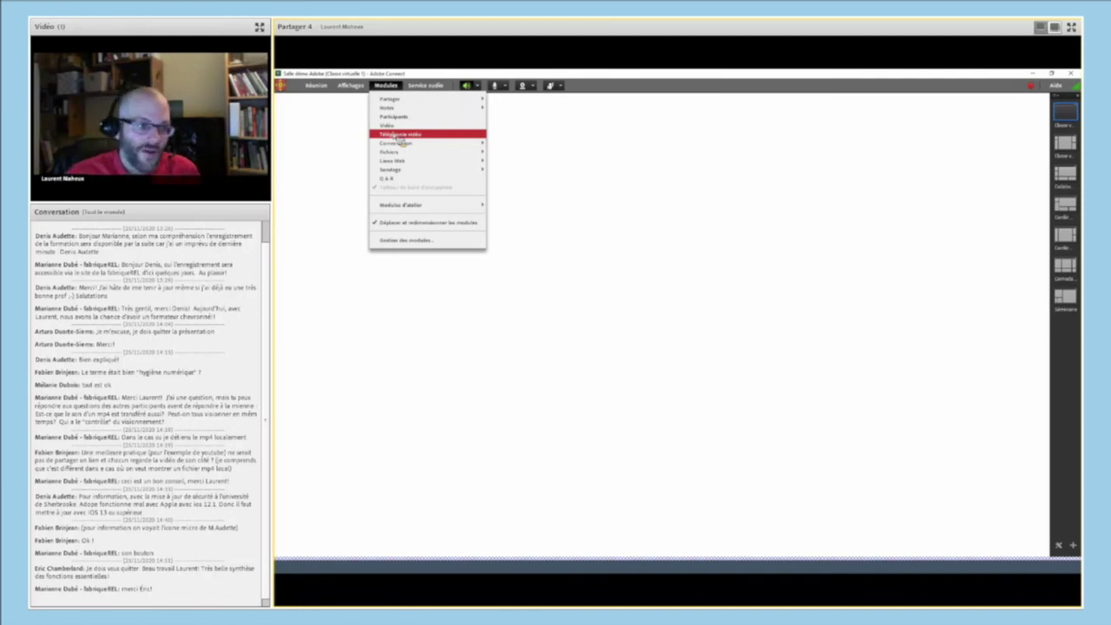
- Add a new chat pod, reduce it to part of the meeting area, and display an existing numbered chat pod as well
{"action": "mouse_move", "coordinate": [394, 144]}
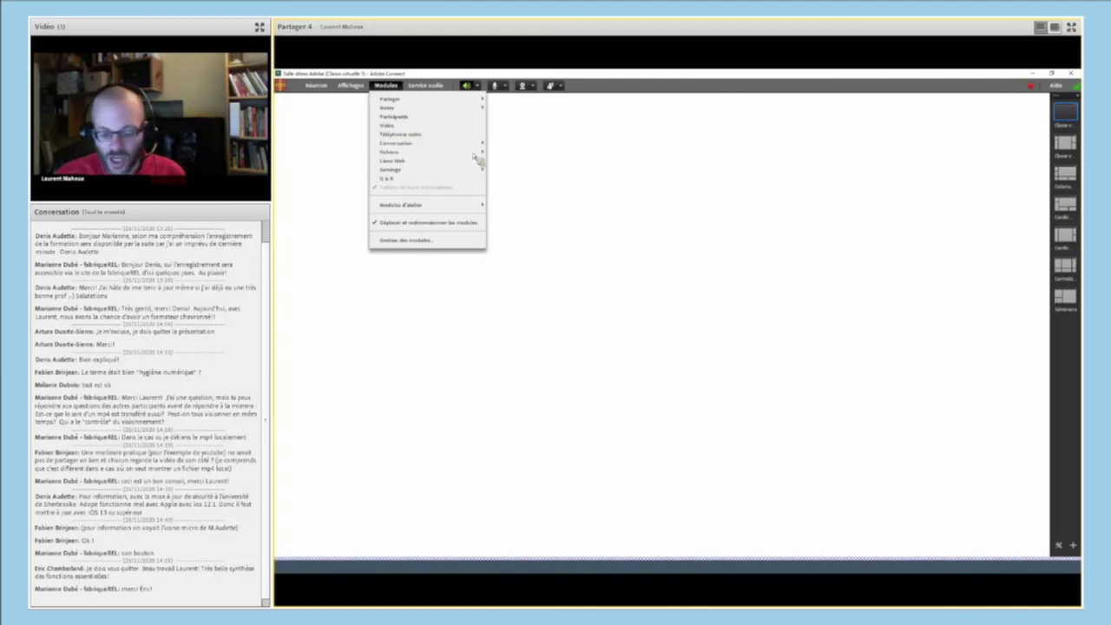
{"action": "left_click", "coordinate": [536, 150]}
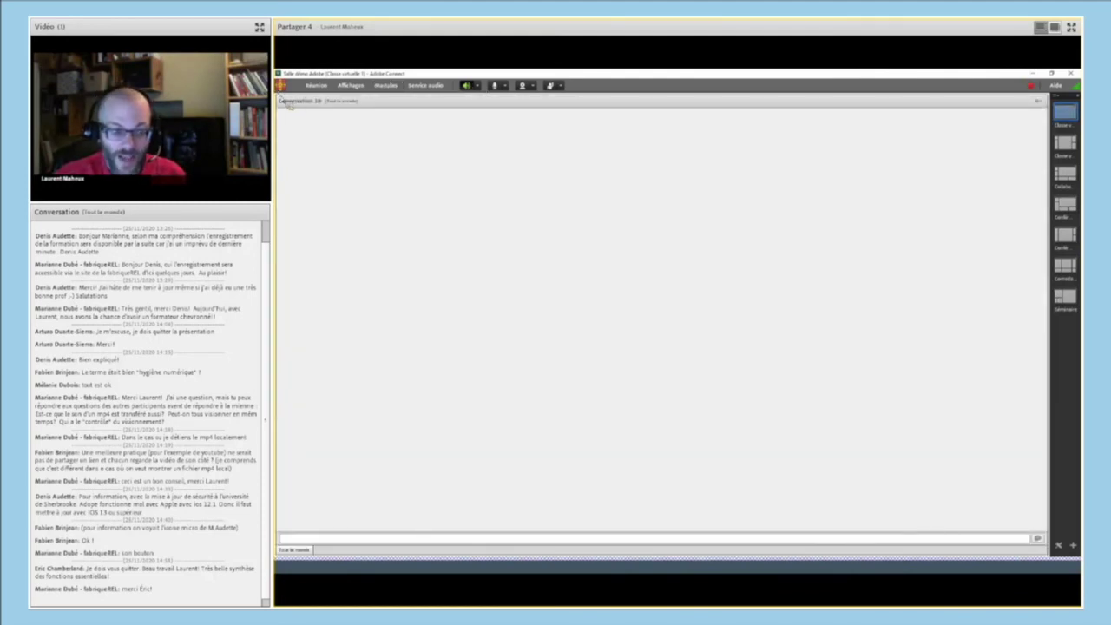
{"action": "left_click_drag", "start_coordinate": [287, 102], "coordinate": [491, 126]}
{"action": "left_click", "coordinate": [388, 87]}
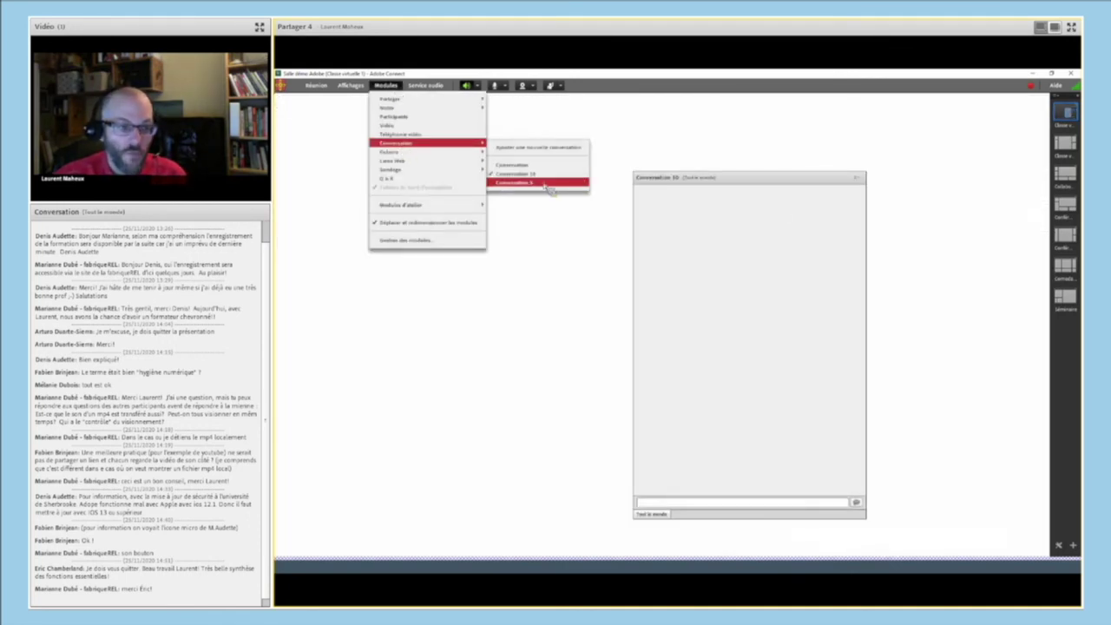
{"action": "left_click", "coordinate": [550, 185]}
- Move the two chat pods apart to opposite edges of the meeting area, and bring the existing one back toward the middle
{"action": "left_click_drag", "start_coordinate": [840, 170], "coordinate": [402, 145]}
{"action": "left_click_drag", "start_coordinate": [762, 182], "coordinate": [856, 131]}
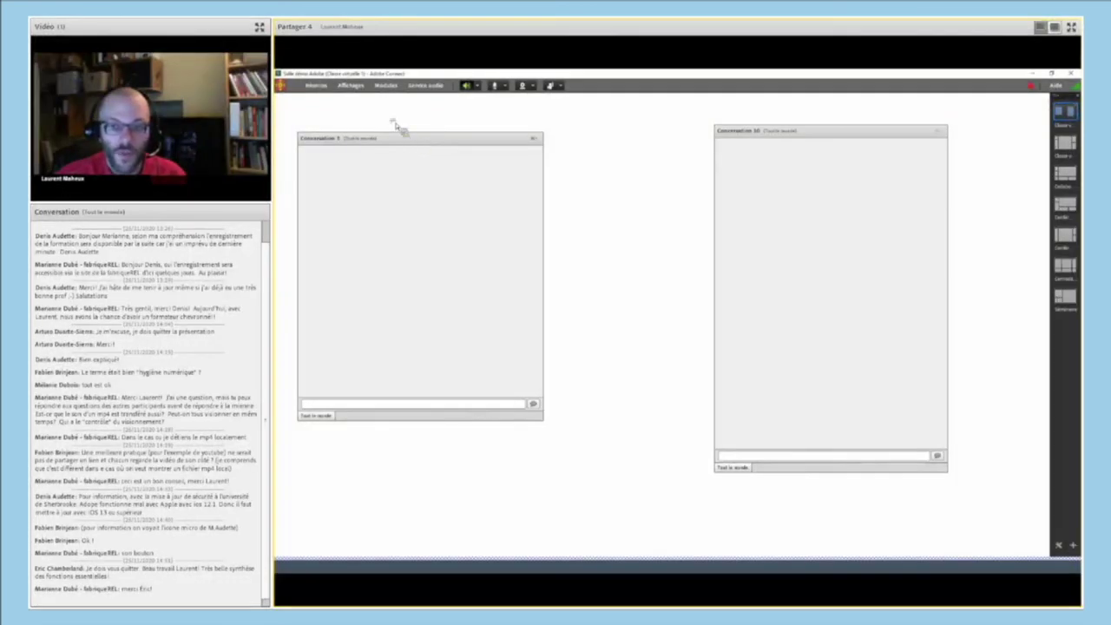
{"action": "left_click_drag", "start_coordinate": [392, 124], "coordinate": [385, 107]}
{"action": "left_click_drag", "start_coordinate": [825, 141], "coordinate": [938, 107]}
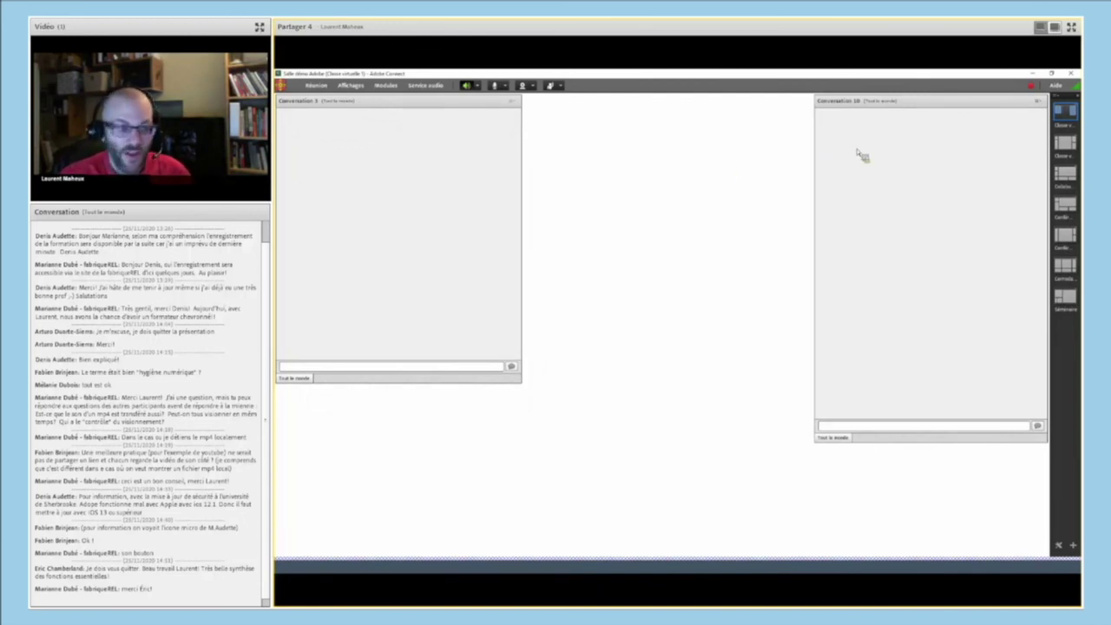
{"action": "left_click_drag", "start_coordinate": [429, 104], "coordinate": [587, 209]}
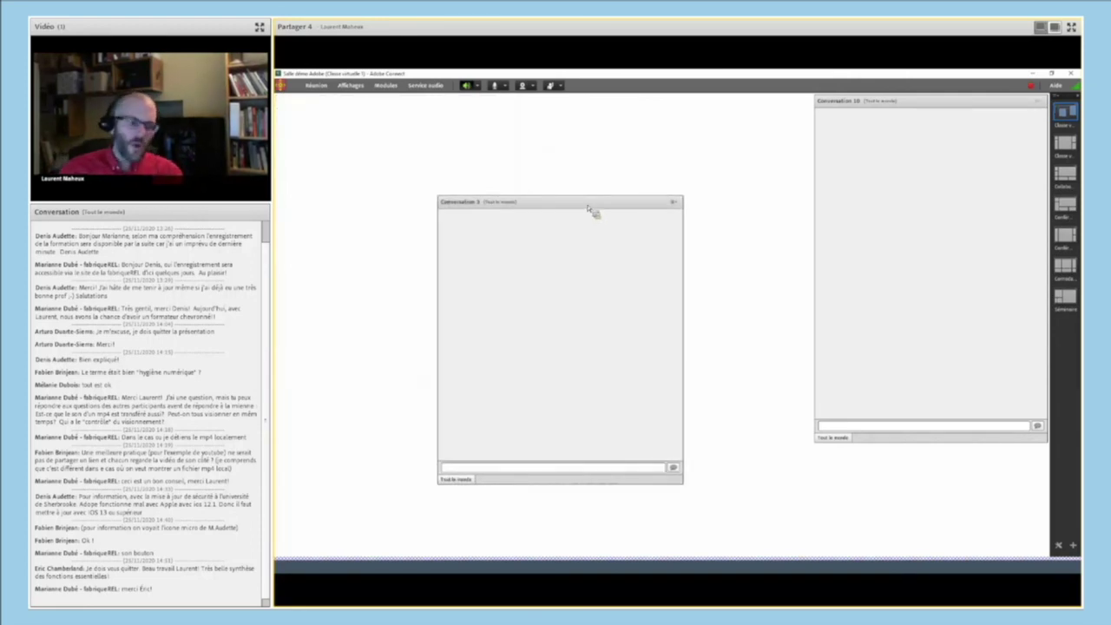
- Check the options of the chat pod in the middle and send the message "test" to everyone in it
{"action": "left_click", "coordinate": [674, 203]}
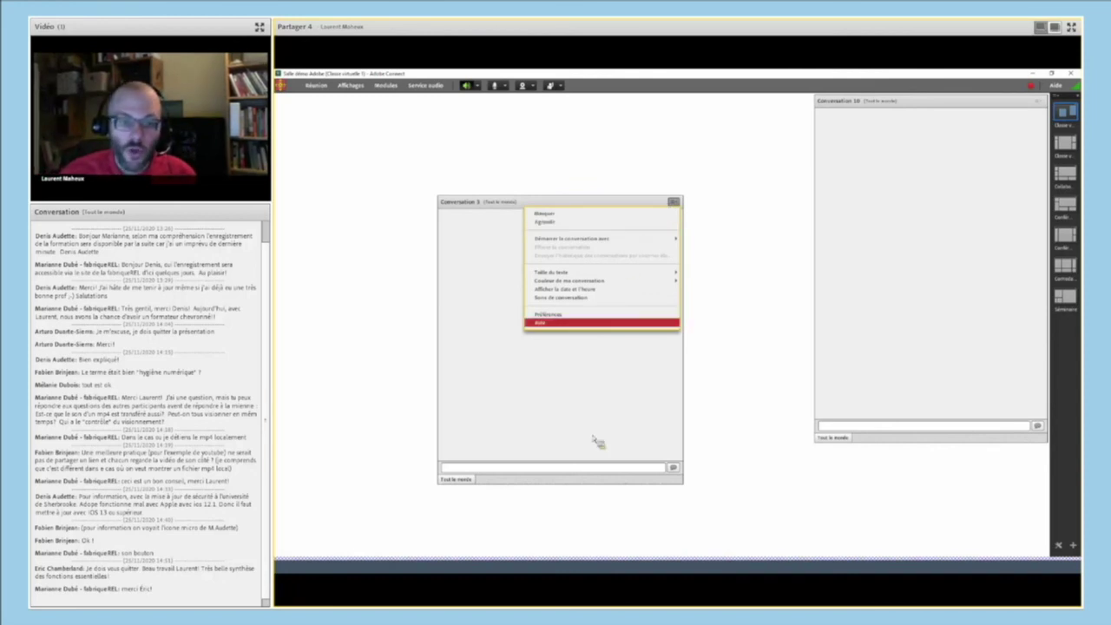
{"action": "left_click", "coordinate": [588, 469]}
{"action": "type", "text": "t"}
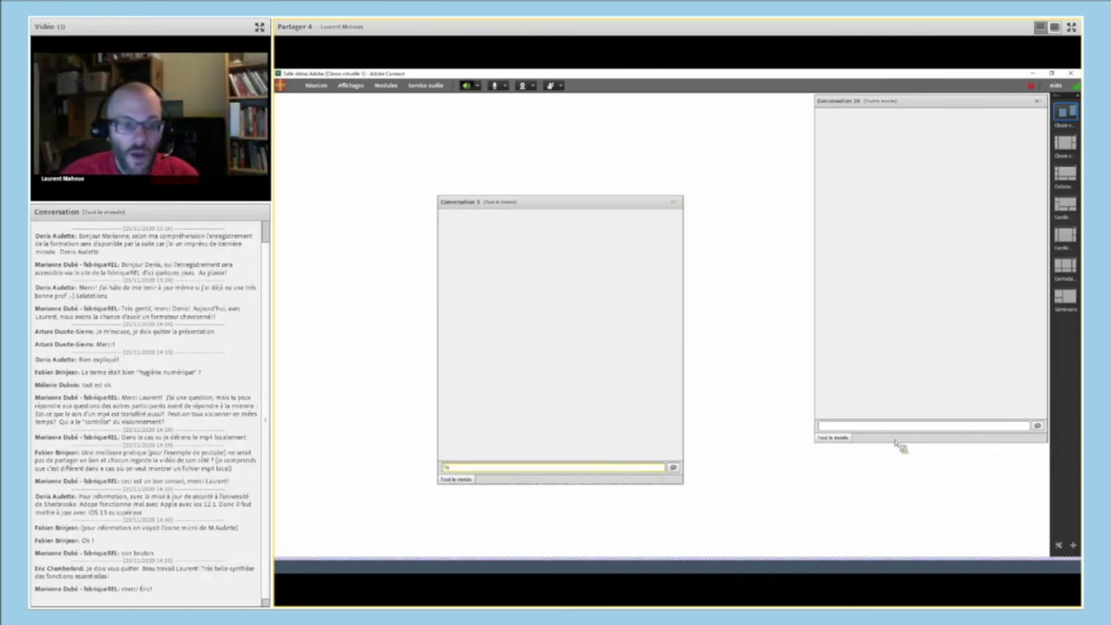
{"action": "type", "text": "est"}
{"action": "key", "text": "Return"}
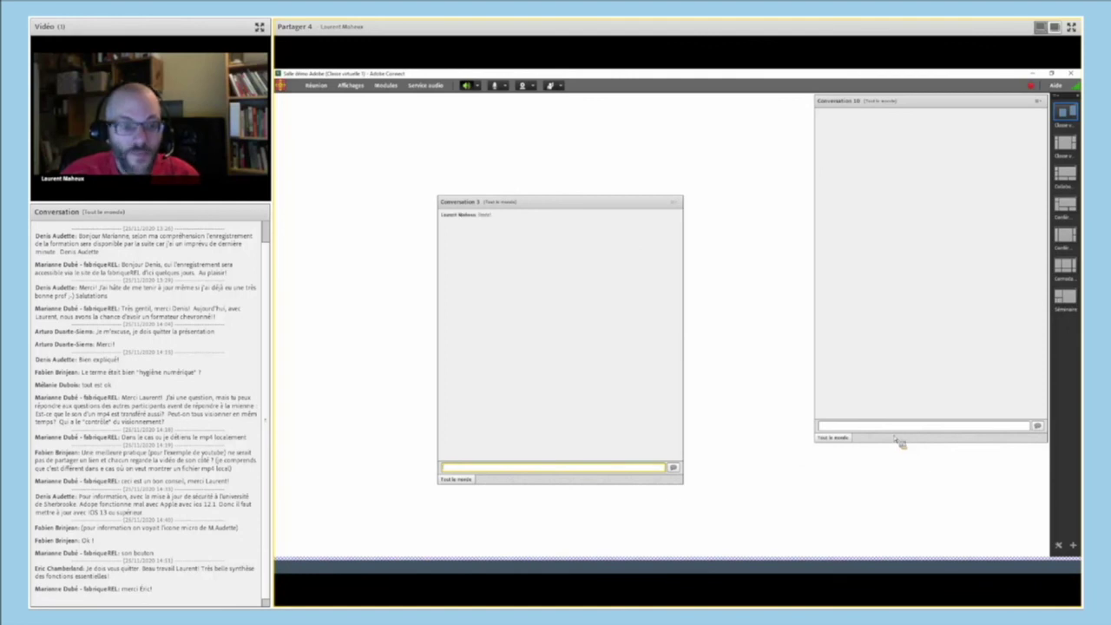
- Review the option for e-mailing the chat history and send a few filler messages such as "sdfgsdfg" in the same pod
{"action": "left_click", "coordinate": [675, 203]}
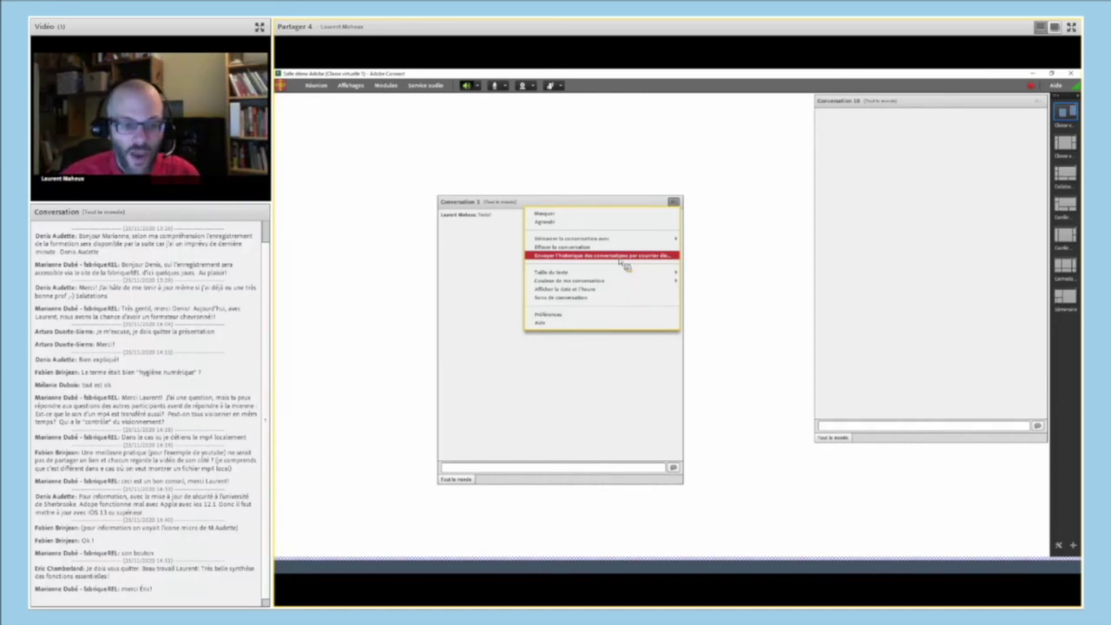
{"action": "left_click", "coordinate": [544, 468]}
{"action": "key", "text": "Return"}
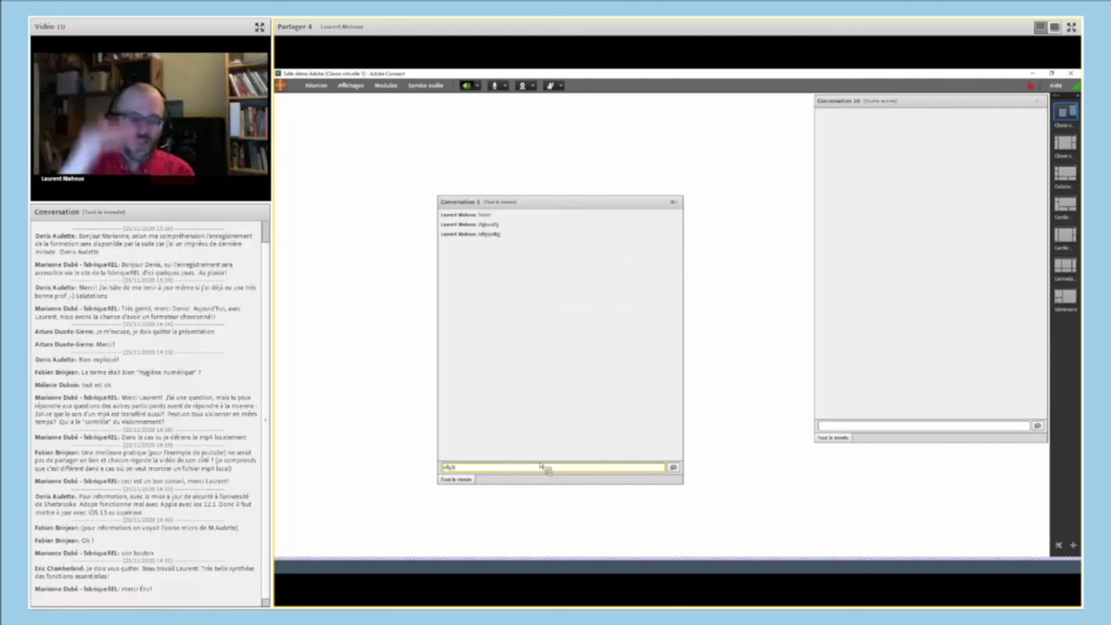
{"action": "type", "text": "sdfgsdfg"}
{"action": "key", "text": "Return"}
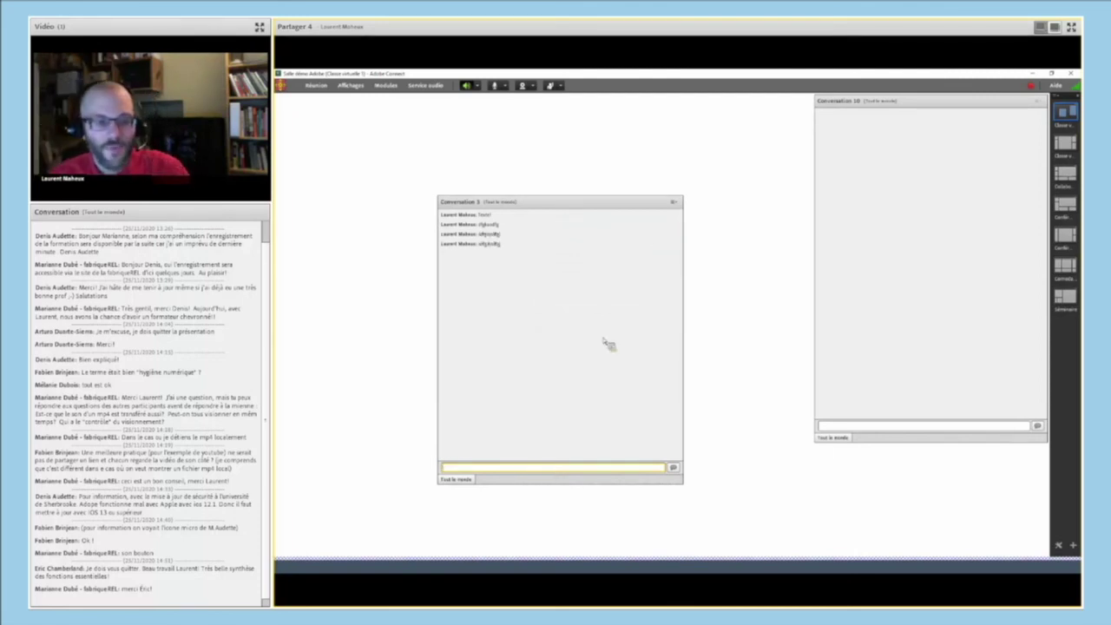
- Clear the history of the chat pod in the middle and hide both chat pods
{"action": "left_click", "coordinate": [674, 203]}
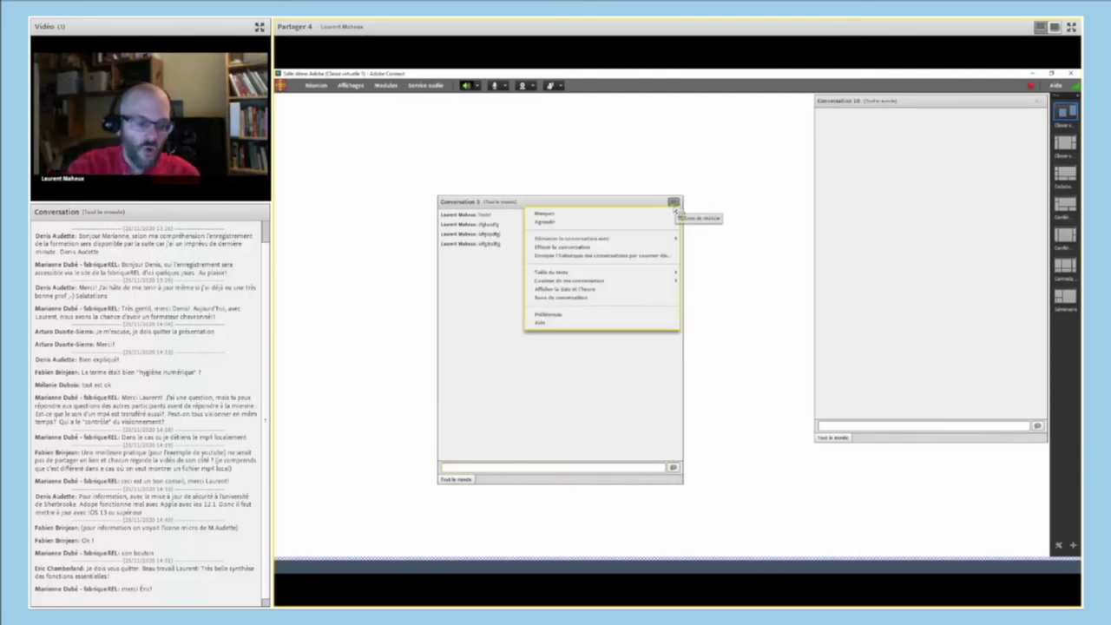
{"action": "left_click", "coordinate": [601, 247]}
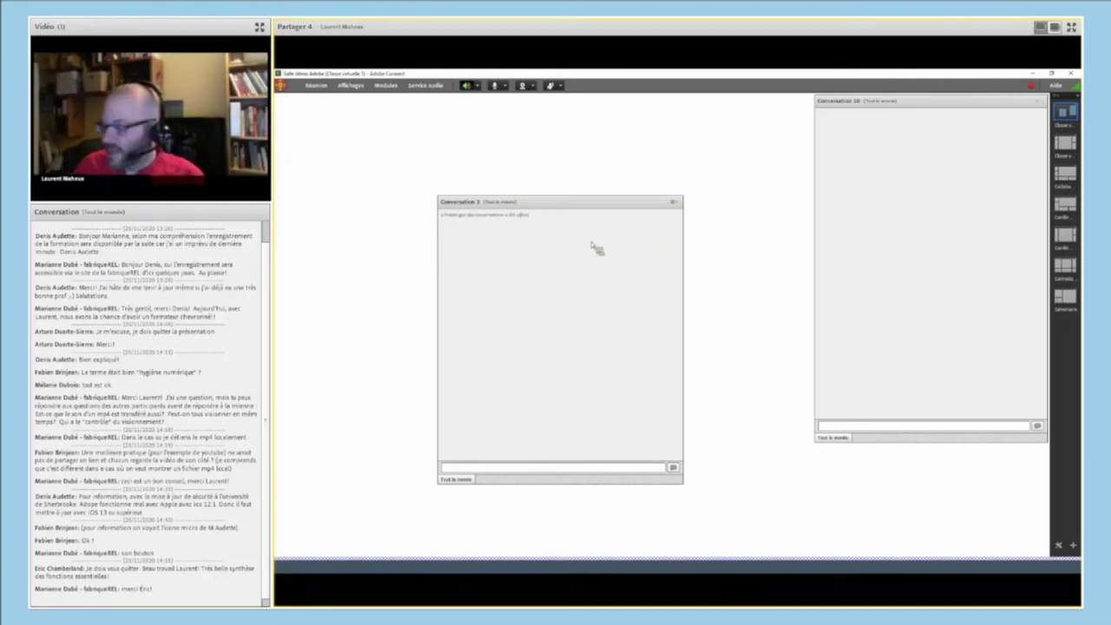
{"action": "left_click", "coordinate": [674, 202]}
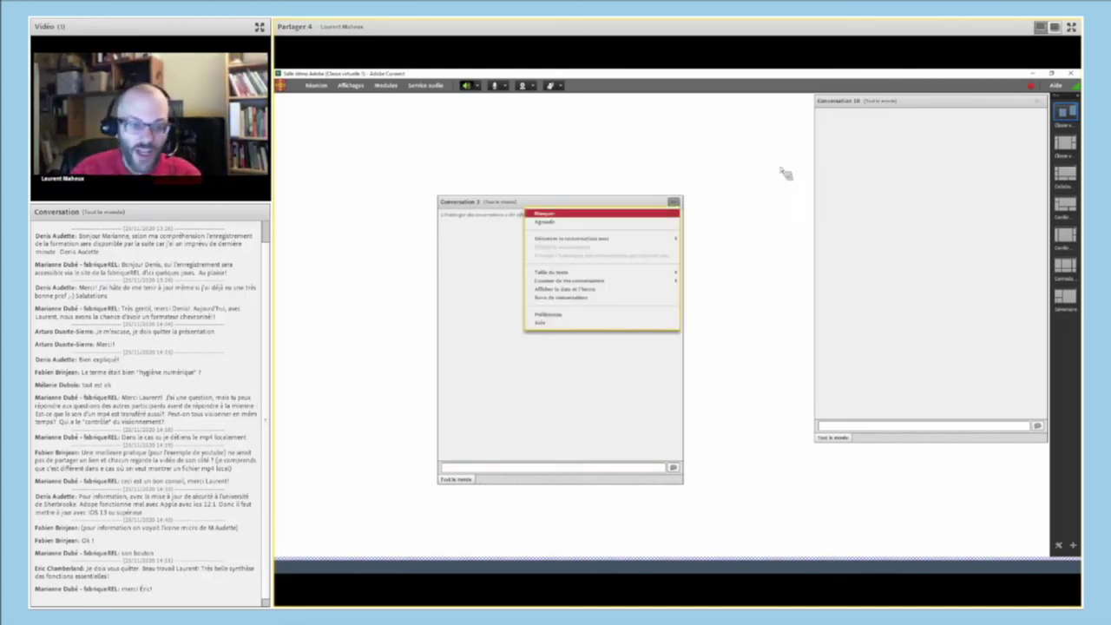
{"action": "left_click", "coordinate": [1039, 100]}
{"action": "left_click", "coordinate": [987, 112]}
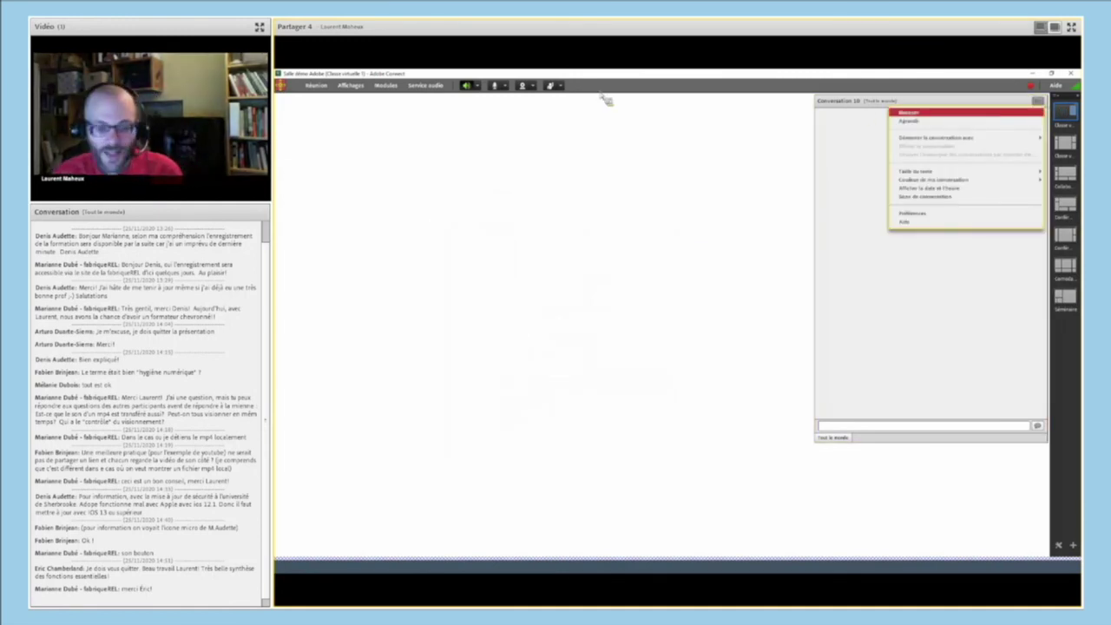
- Display the existing "Fichiers" file-sharing pod in the meeting area
{"action": "left_click", "coordinate": [397, 86]}
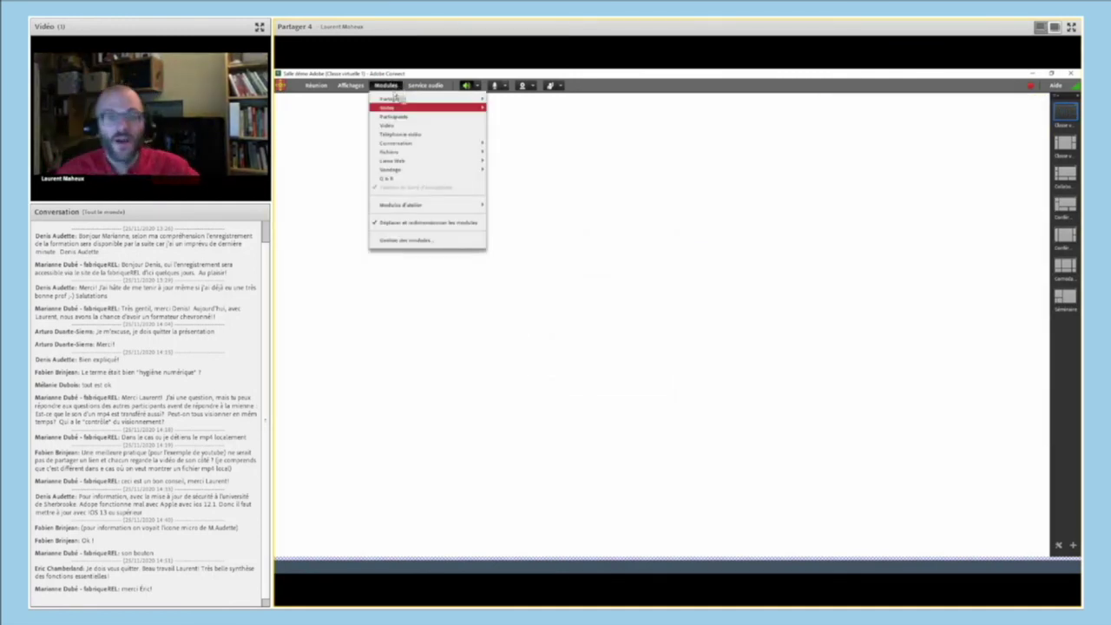
{"action": "mouse_move", "coordinate": [392, 157]}
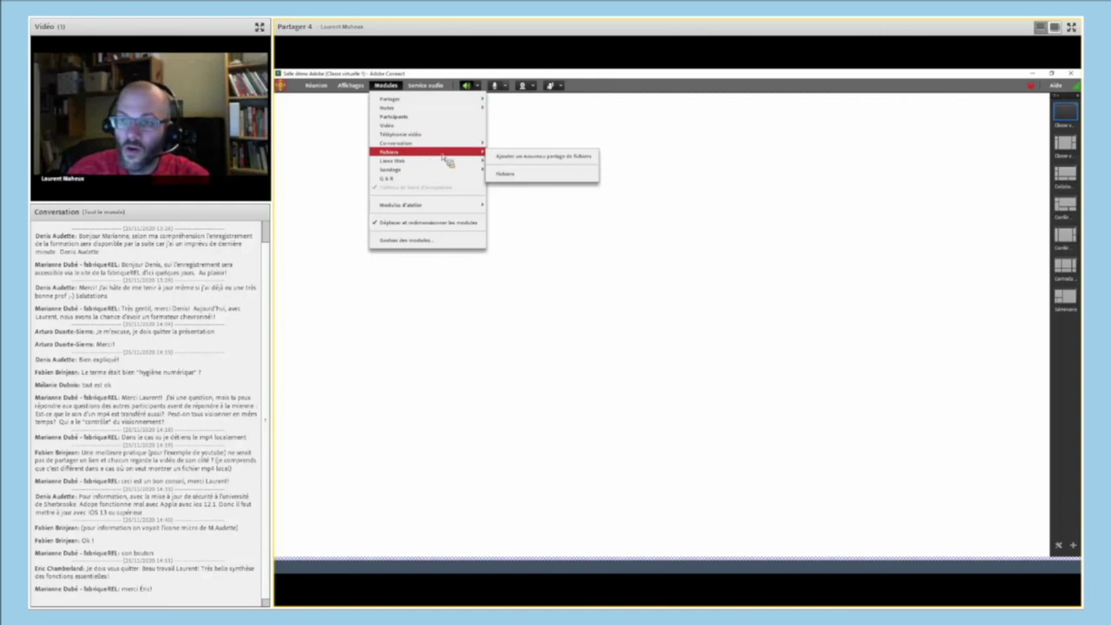
{"action": "left_click", "coordinate": [512, 174]}
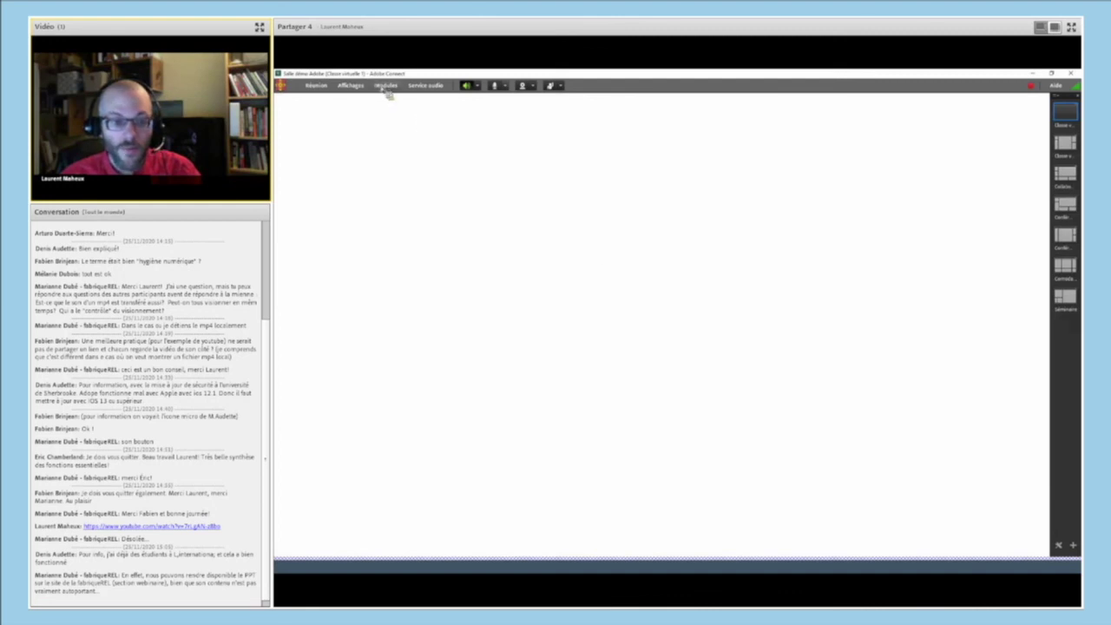
- Display the Q & R pod and move it toward the middle of the meeting area
{"action": "left_click", "coordinate": [387, 89]}
{"action": "left_click", "coordinate": [395, 179]}
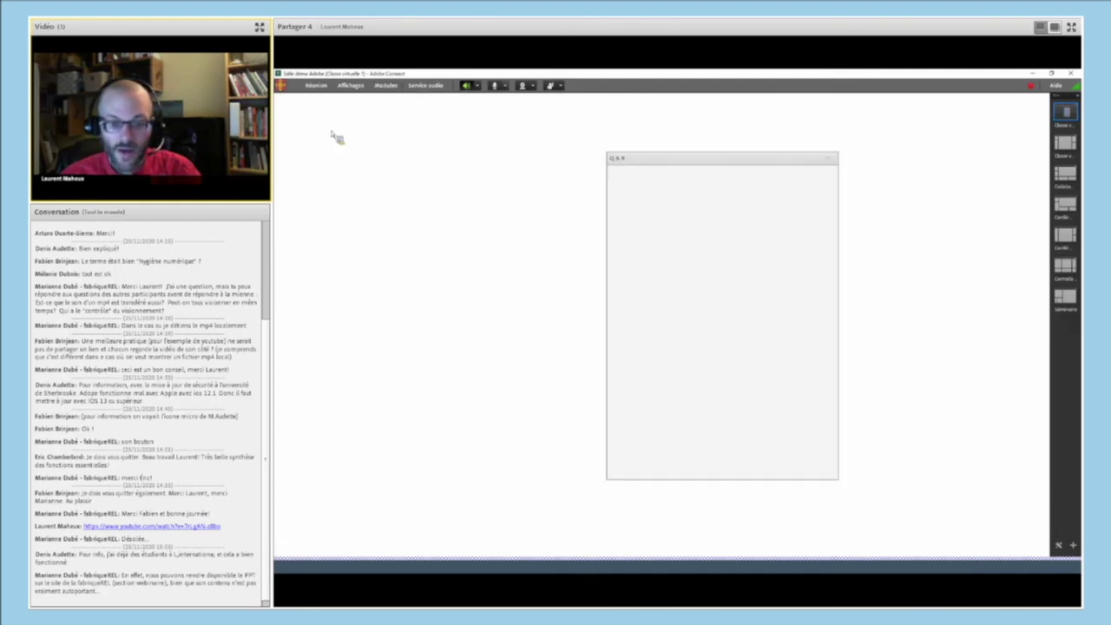
{"action": "left_click_drag", "start_coordinate": [639, 176], "coordinate": [575, 148]}
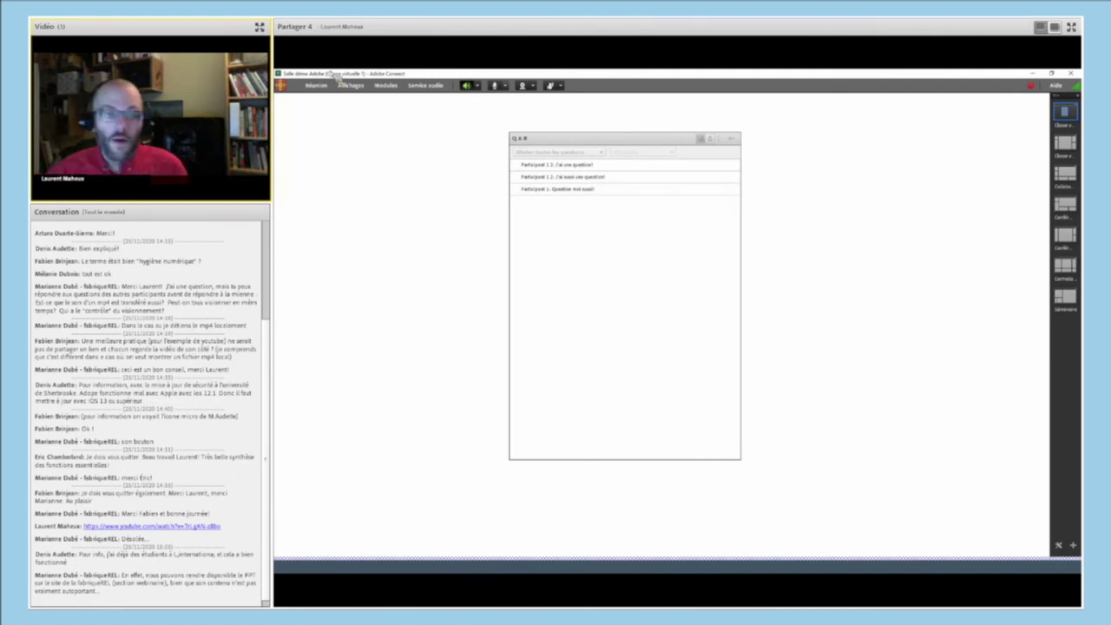
- Browse the submitted questions in the Q & R pod and delete the question "J'ai une question!"
{"action": "left_click", "coordinate": [625, 189]}
{"action": "left_click", "coordinate": [562, 176]}
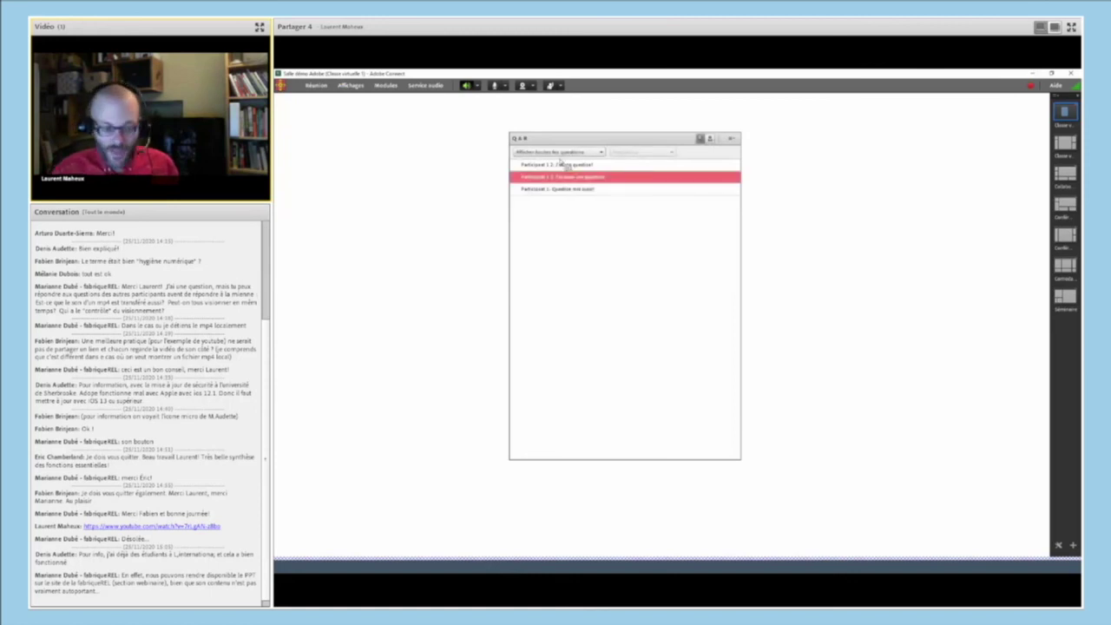
{"action": "left_click", "coordinate": [562, 166]}
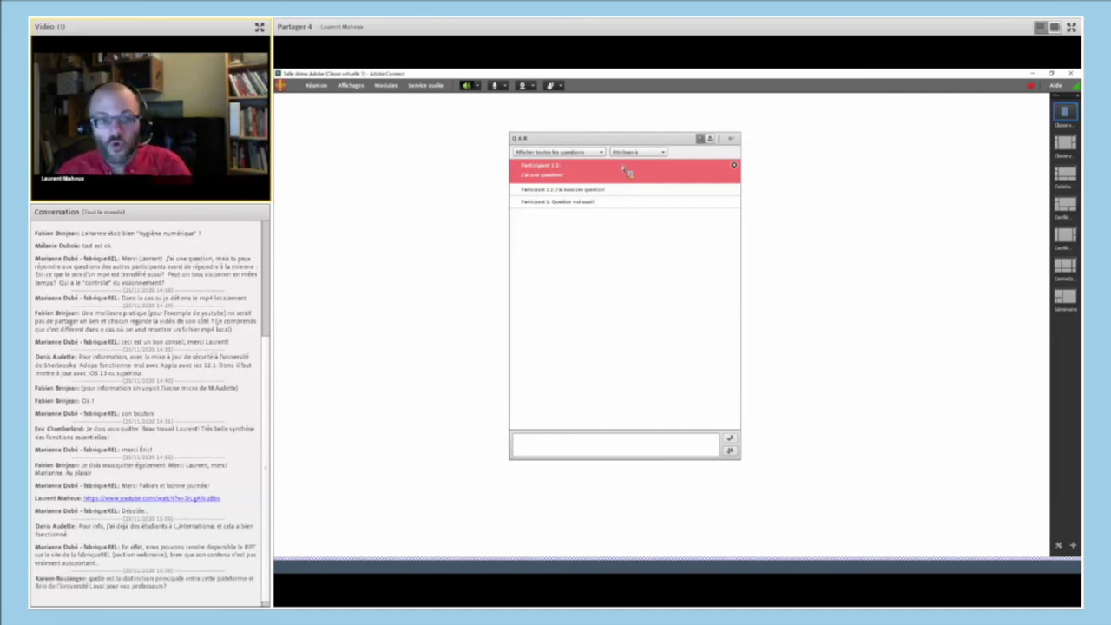
{"action": "left_click", "coordinate": [736, 166]}
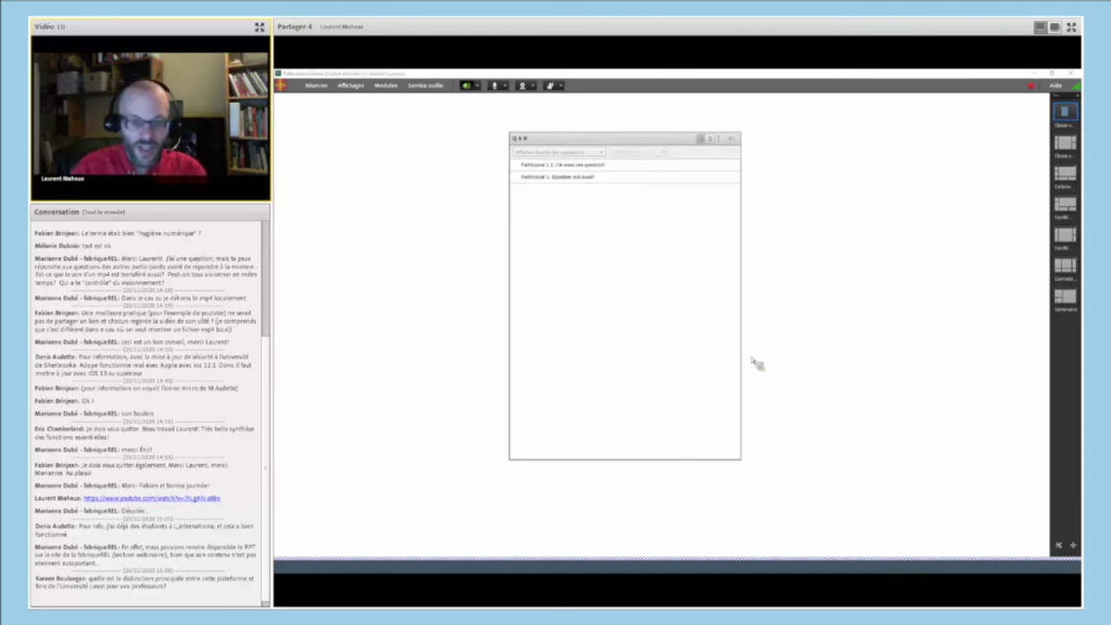
- Answer the question "J'ai aussi une question!" with the reply "Réponse" and send it
{"action": "left_click", "coordinate": [605, 167]}
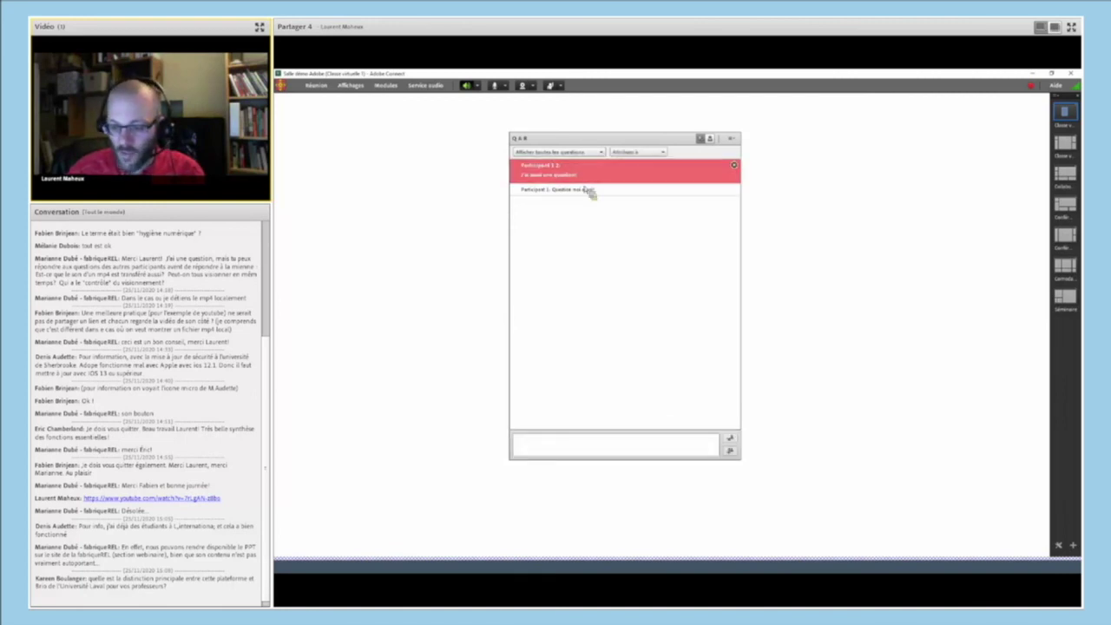
{"action": "left_click", "coordinate": [643, 444]}
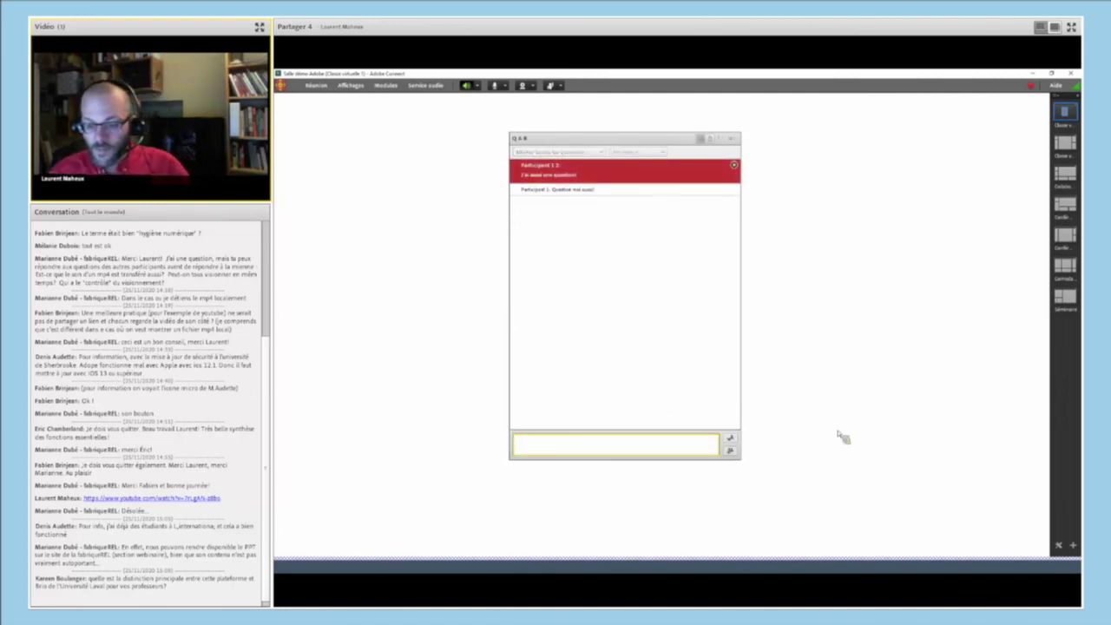
{"action": "type", "text": "O"}
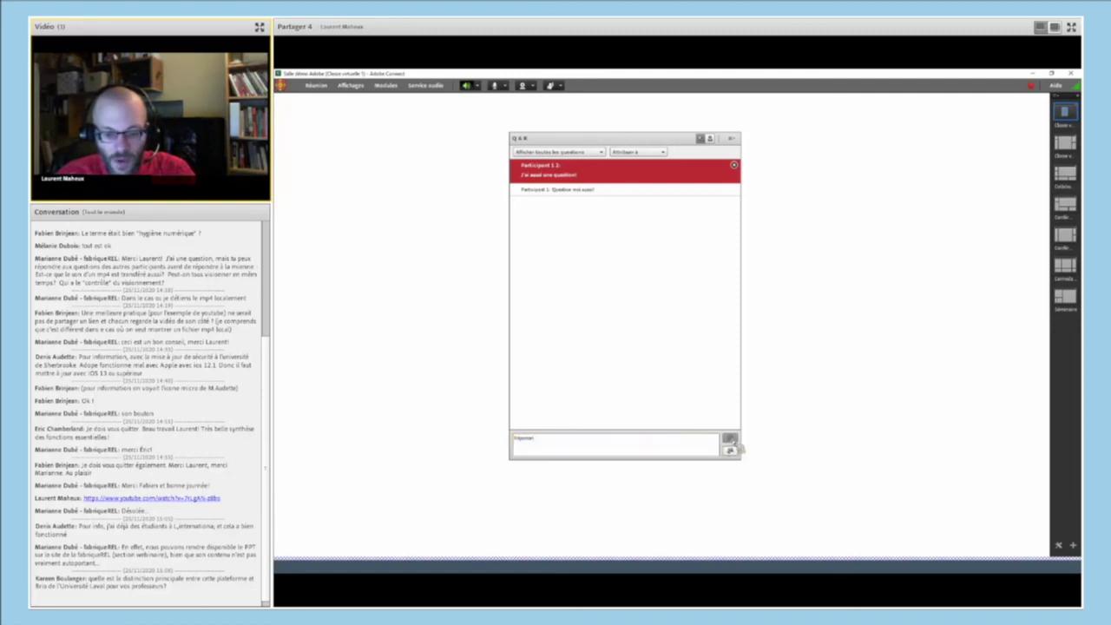
{"action": "left_click", "coordinate": [732, 441]}
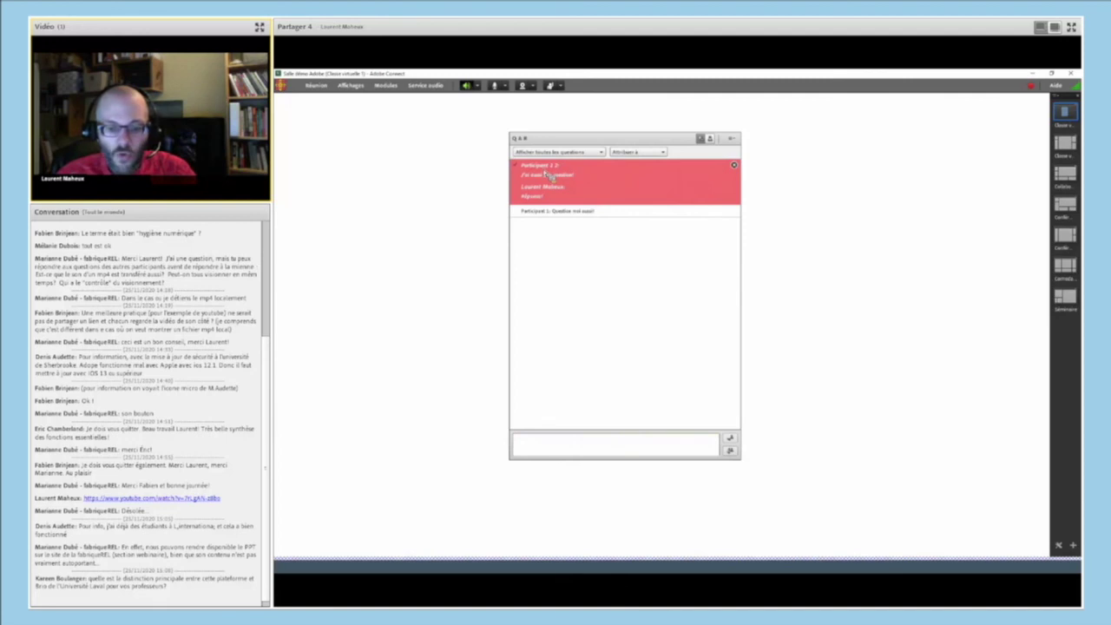
- Answer the question "Question moi aussi!" in the Q & R pod with the reply "Autre réponse" and send it
{"action": "left_click", "coordinate": [607, 215]}
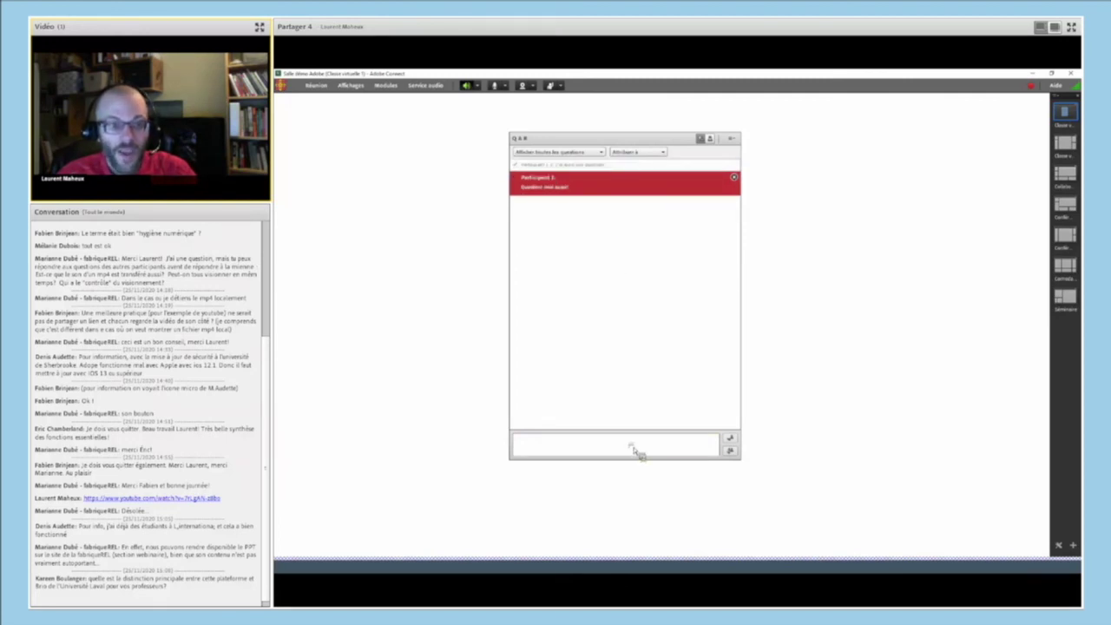
{"action": "left_click", "coordinate": [637, 452]}
{"action": "type", "text": "Oui"}
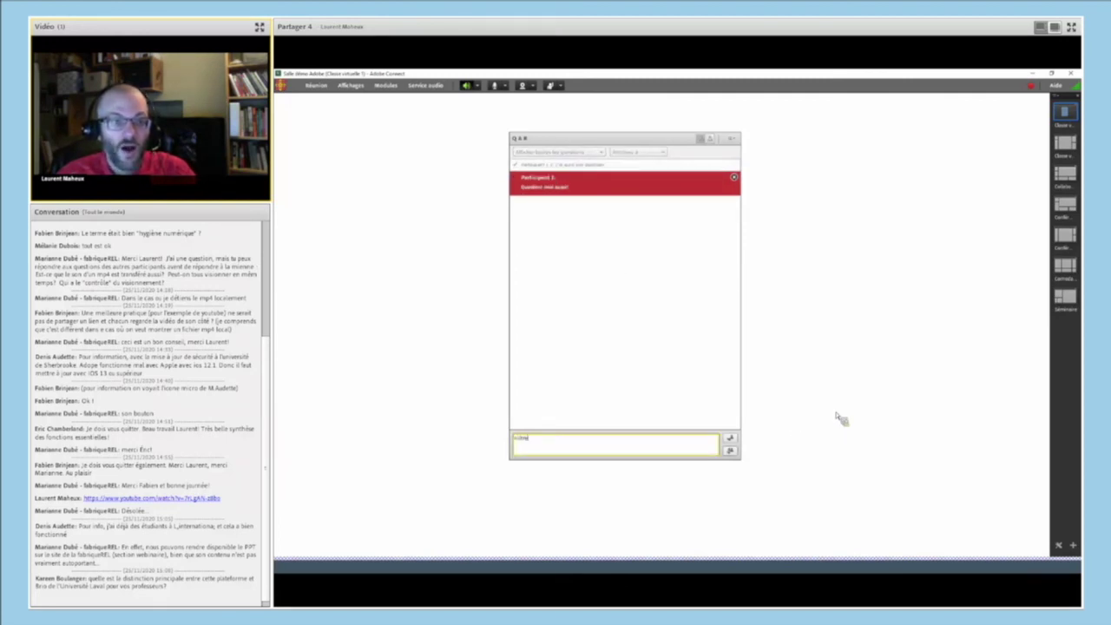
{"action": "type", "text": "solument"}
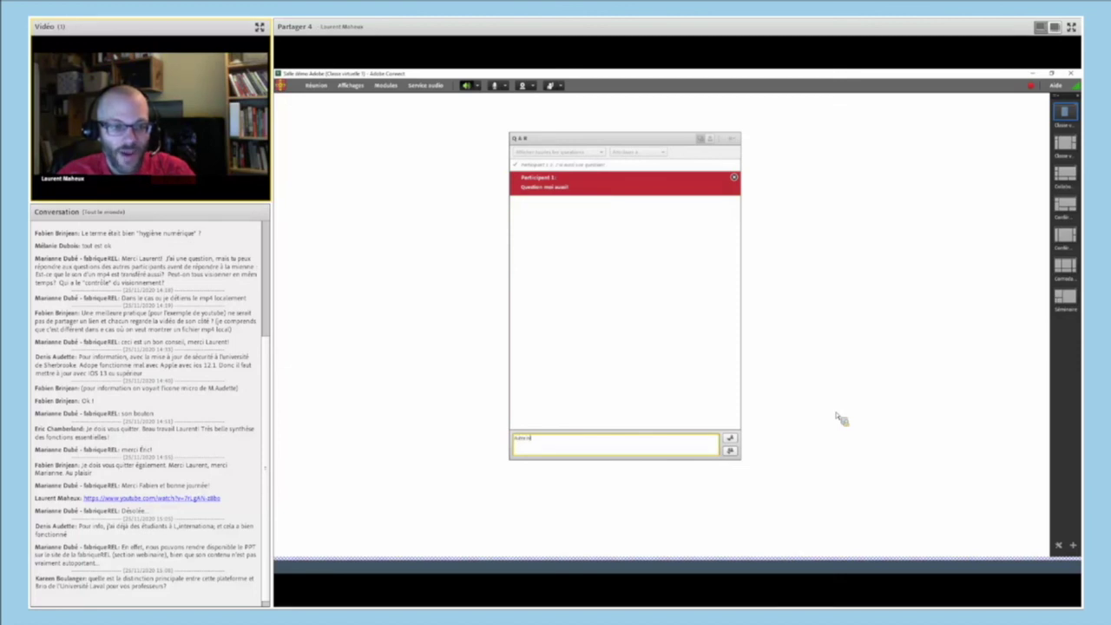
{"action": "left_click", "coordinate": [729, 451]}
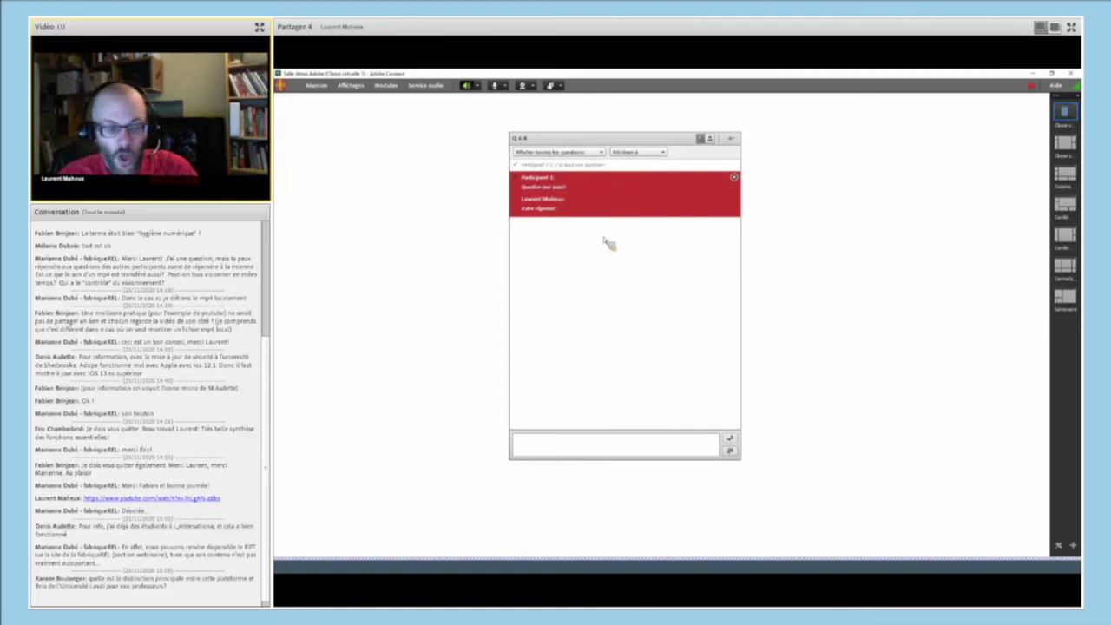
- Filter the Q & R pod to show only open questions and answer the newly submitted participant question with "ok"
{"action": "left_click", "coordinate": [577, 154]}
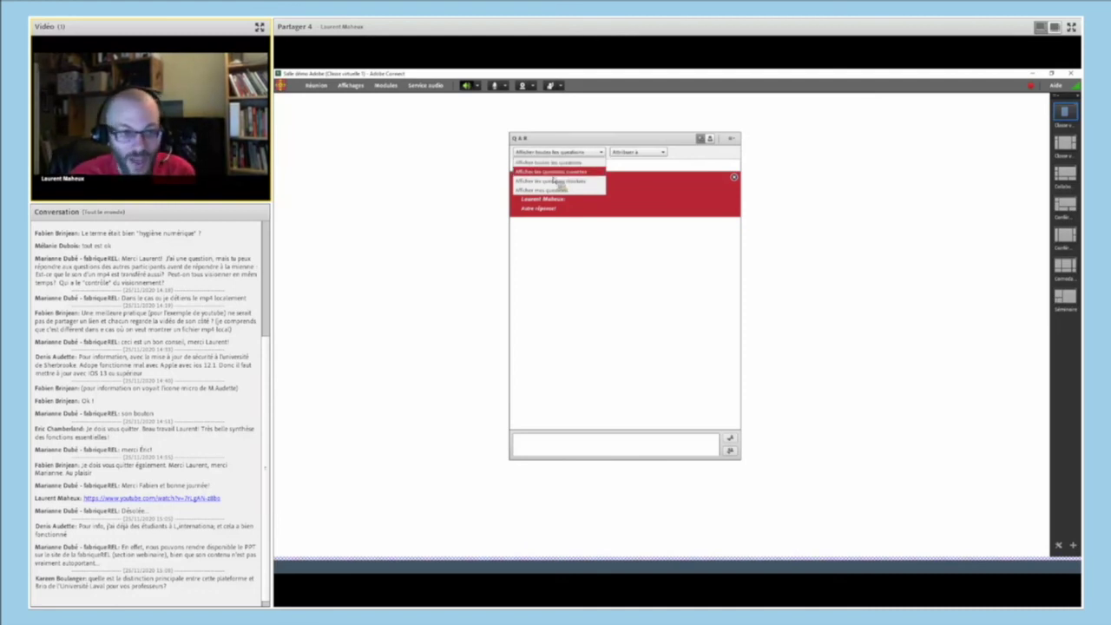
{"action": "left_click", "coordinate": [556, 178]}
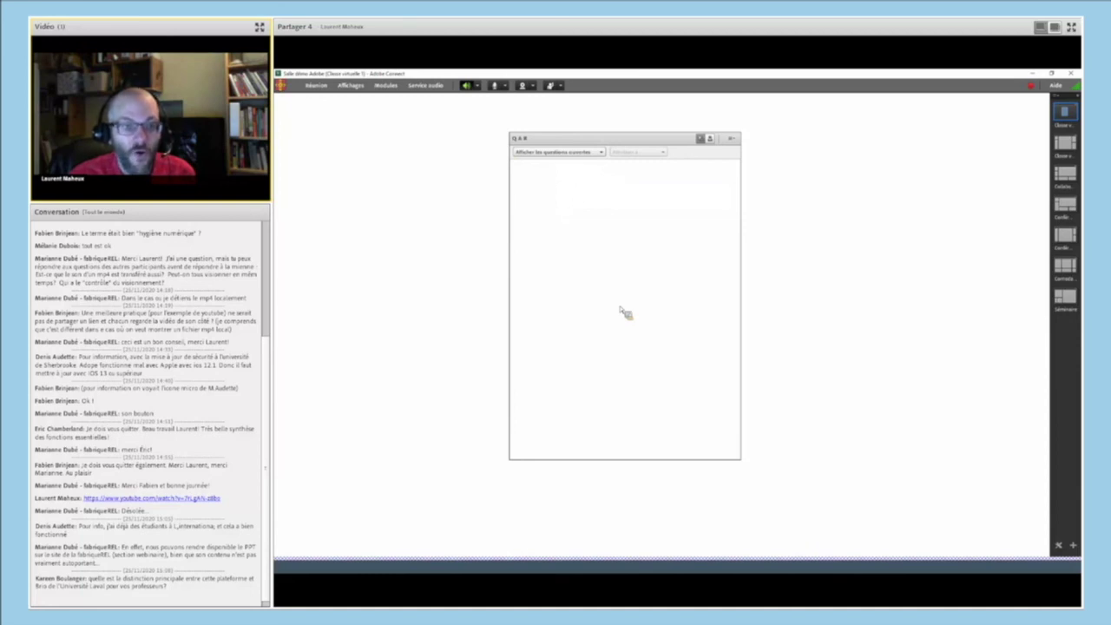
{"action": "left_click", "coordinate": [599, 172]}
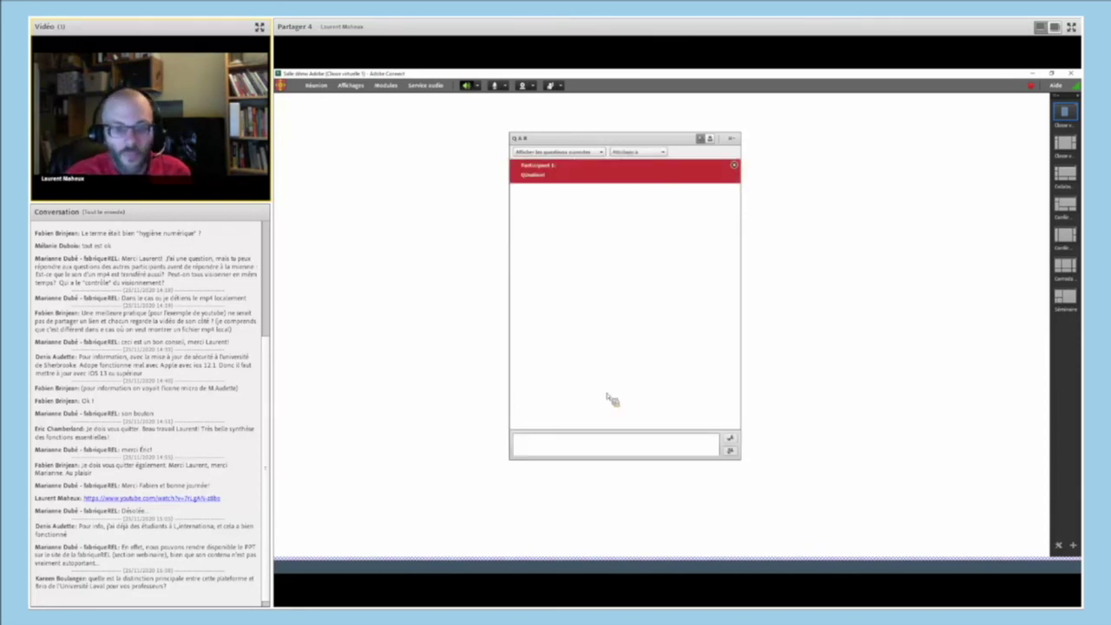
{"action": "left_click", "coordinate": [608, 446]}
{"action": "type", "text": "ok"}
{"action": "left_click", "coordinate": [729, 448]}
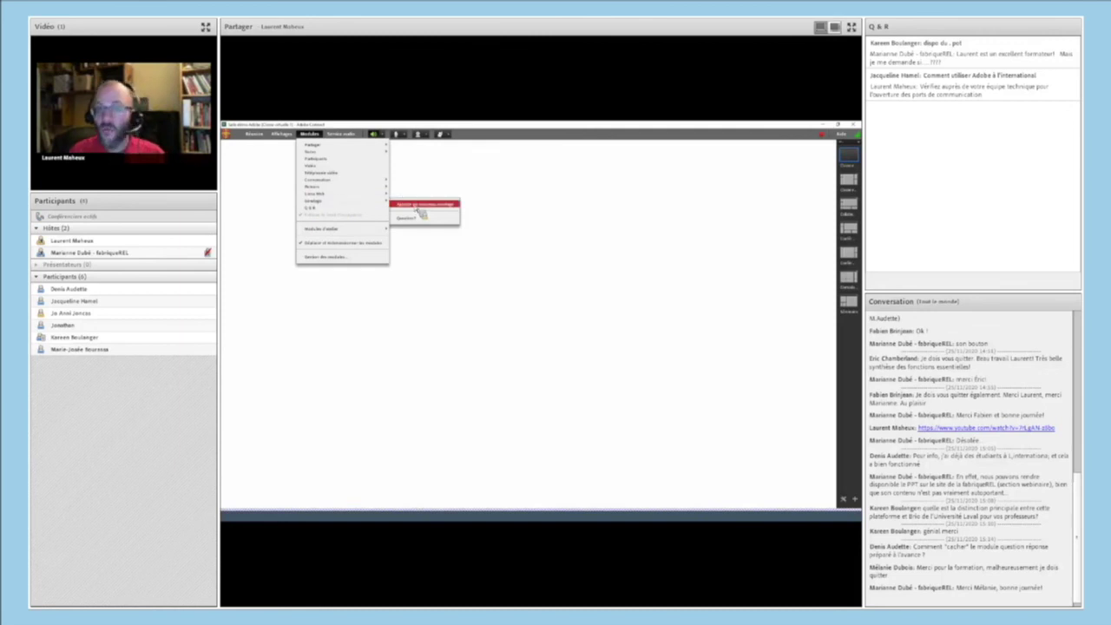
- Add a new poll pod (Sondage) to the empty meeting area
{"action": "left_click", "coordinate": [422, 206]}
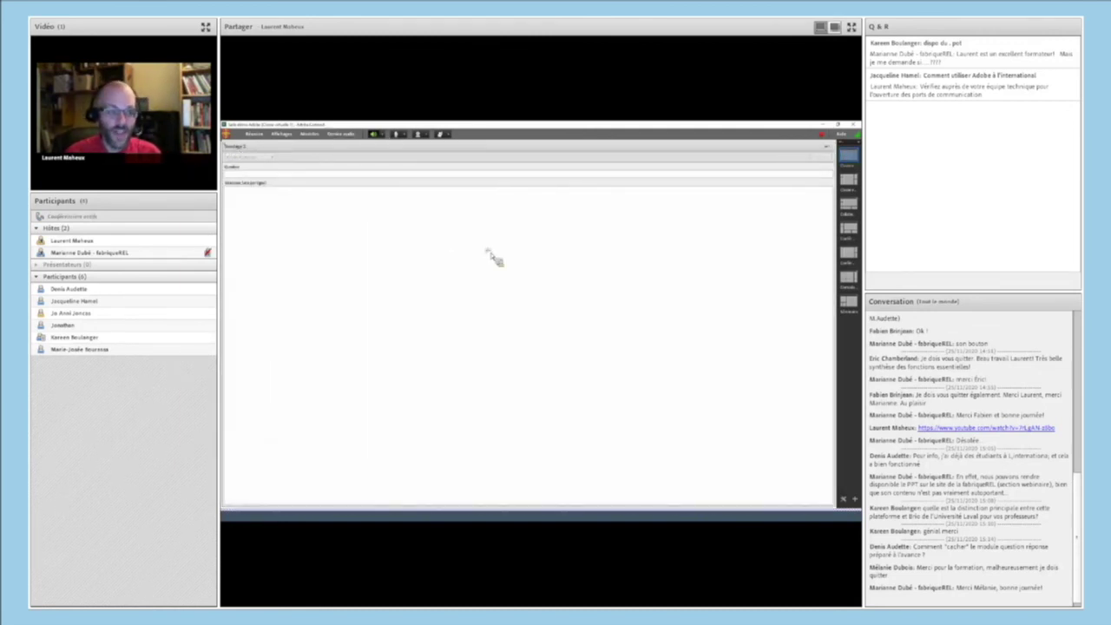